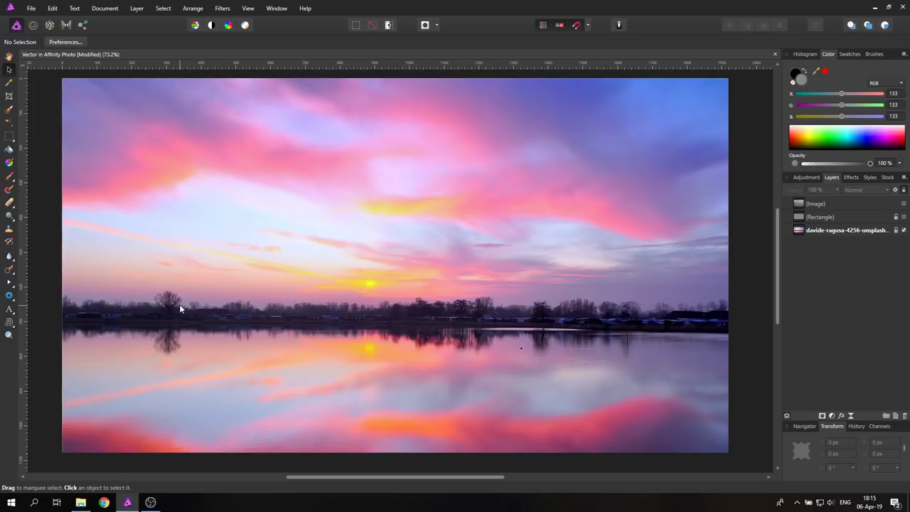
# - Draw a cog shape about 642 px wide and high and move it to the middle of the canvas
pyautogui.click(10, 297)
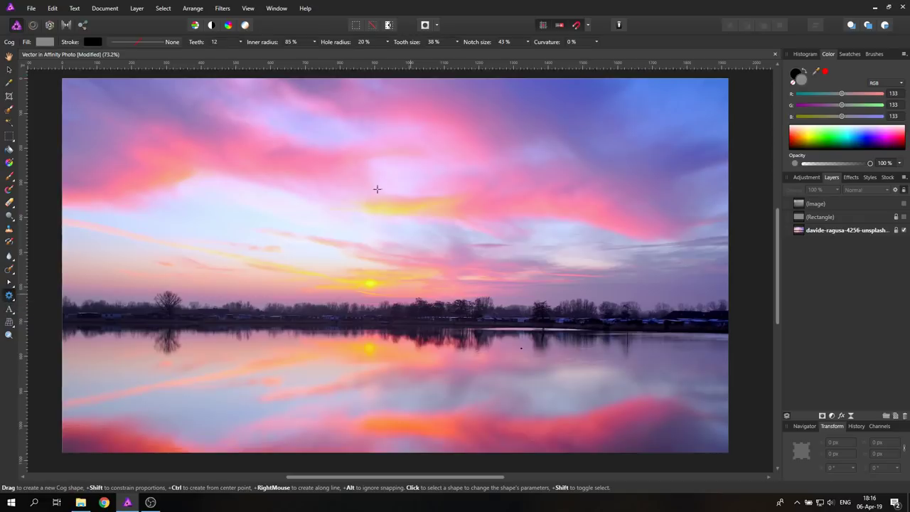
pyautogui.moveTo(307, 188); pyautogui.dragTo(578, 399)
pyautogui.click(9, 69)
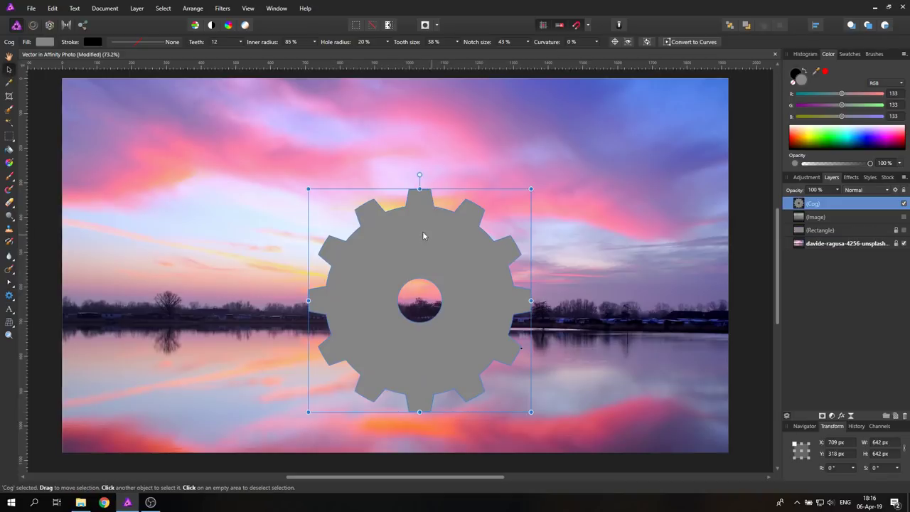
pyautogui.moveTo(422, 231)
pyautogui.mouseDown()
pyautogui.moveTo(411, 185)
pyautogui.moveTo(411, 217)
pyautogui.mouseUp()
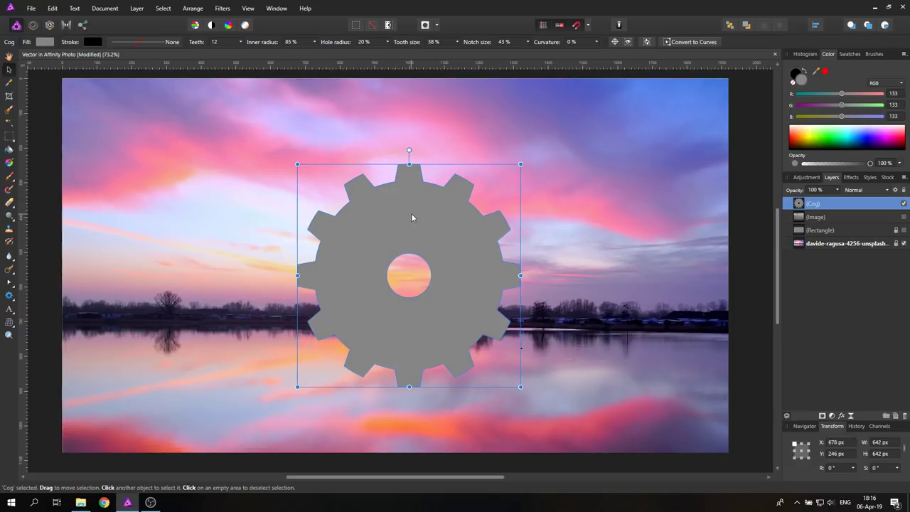
pyautogui.click(9, 296)
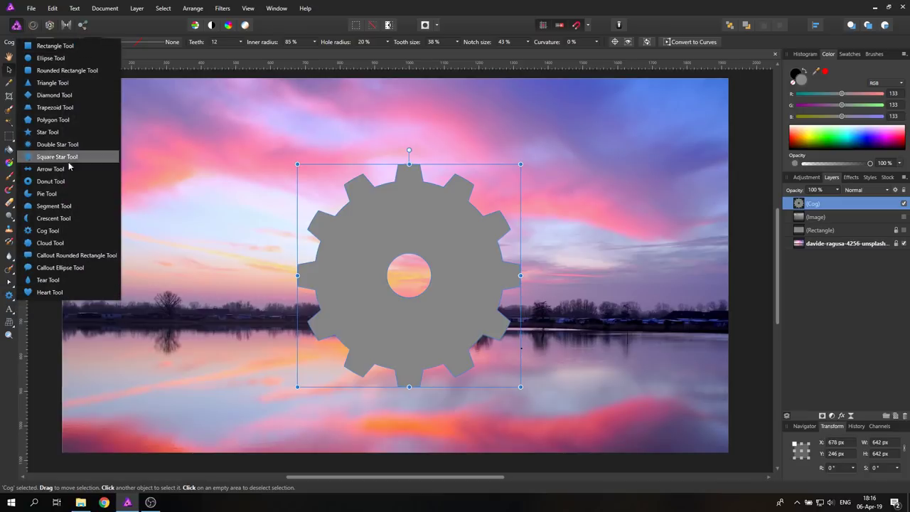
pyautogui.click(374, 235)
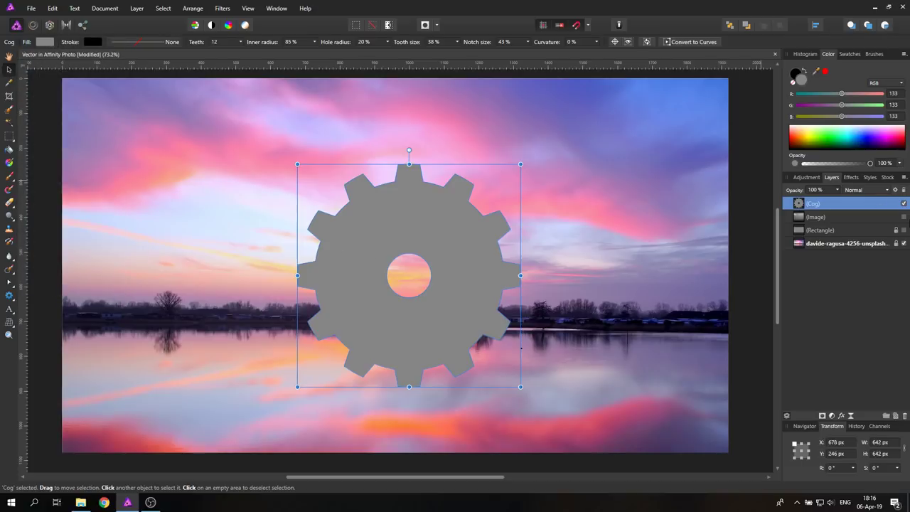
# - Show the metal texture image and clip it inside the cog, then hide the sunset background photo
pyautogui.click(904, 217)
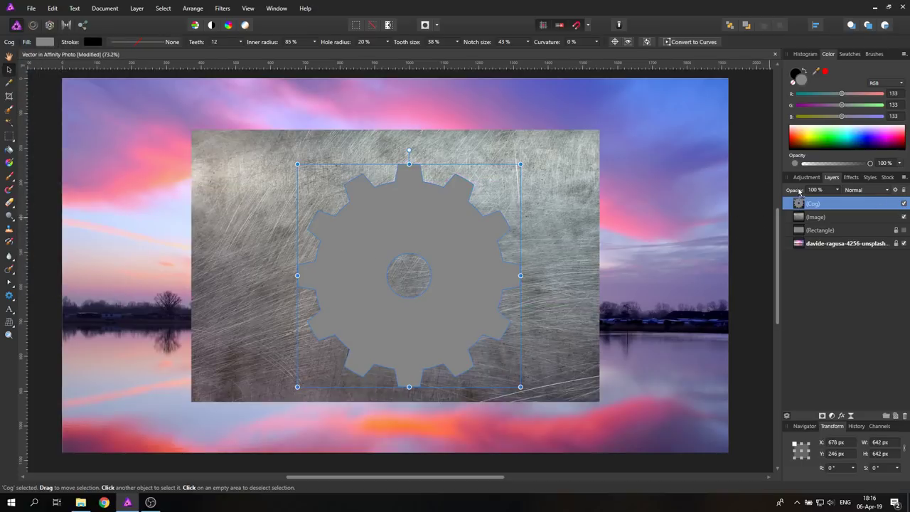
pyautogui.hotkey('ctrl', '[')
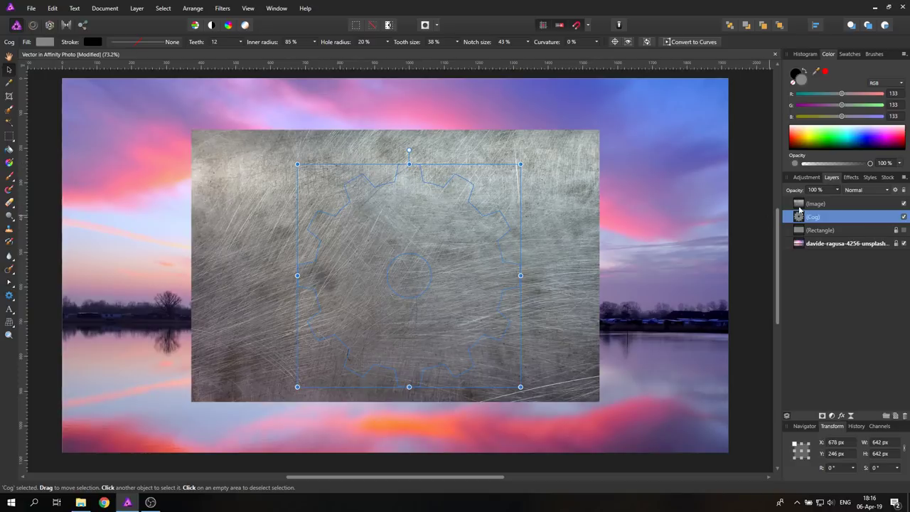
pyautogui.moveTo(811, 204); pyautogui.dragTo(814, 225)
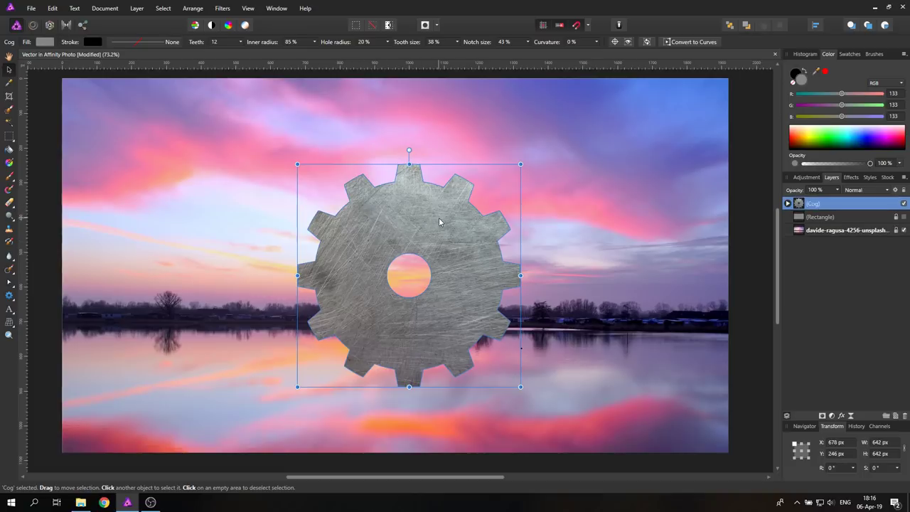
pyautogui.click(903, 229)
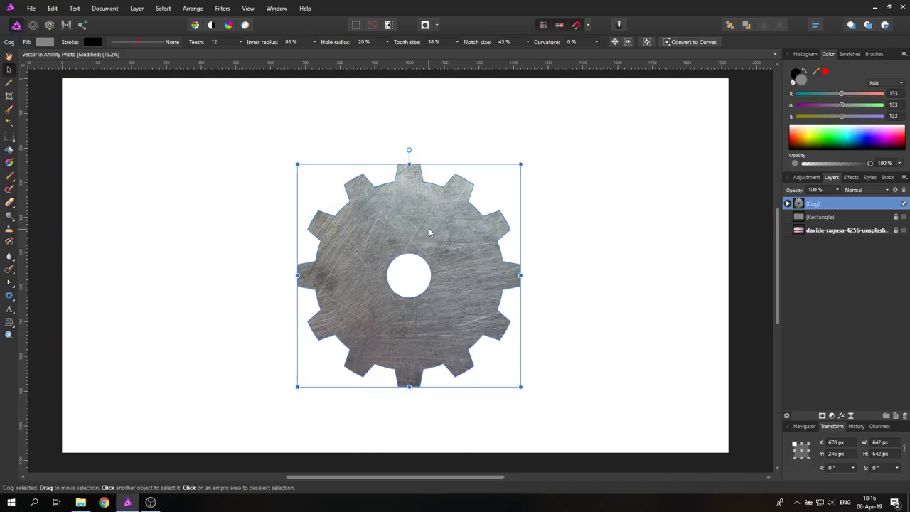
# - Enable the 3D layer effect on the cog and set its radius to about 32.9 px
pyautogui.click(851, 178)
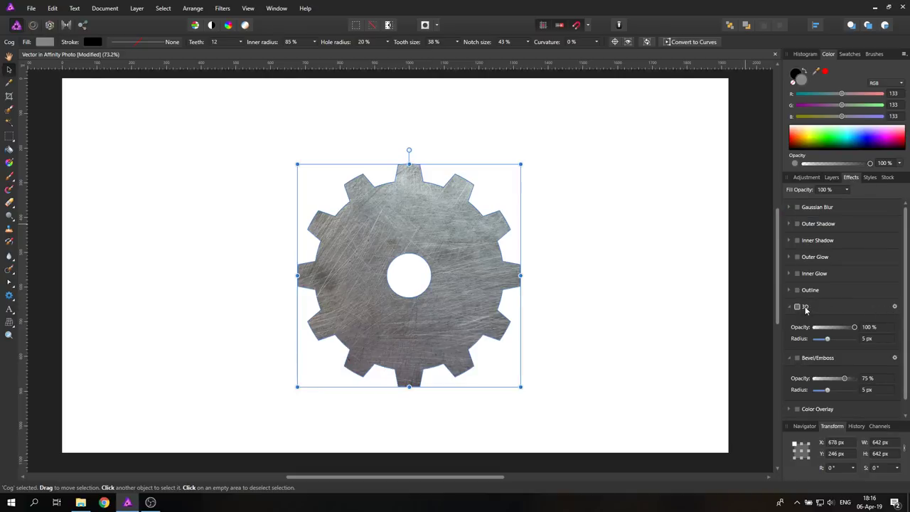
pyautogui.click(895, 309)
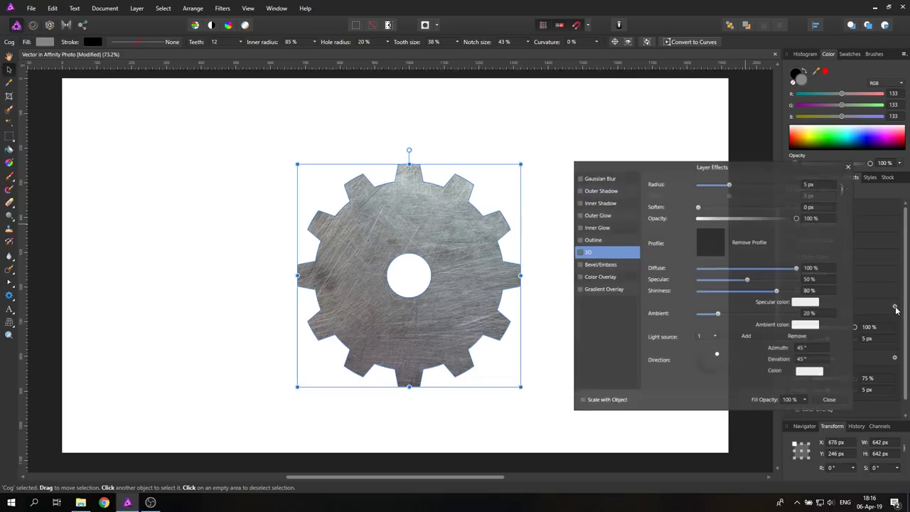
pyautogui.moveTo(715, 167); pyautogui.dragTo(692, 167)
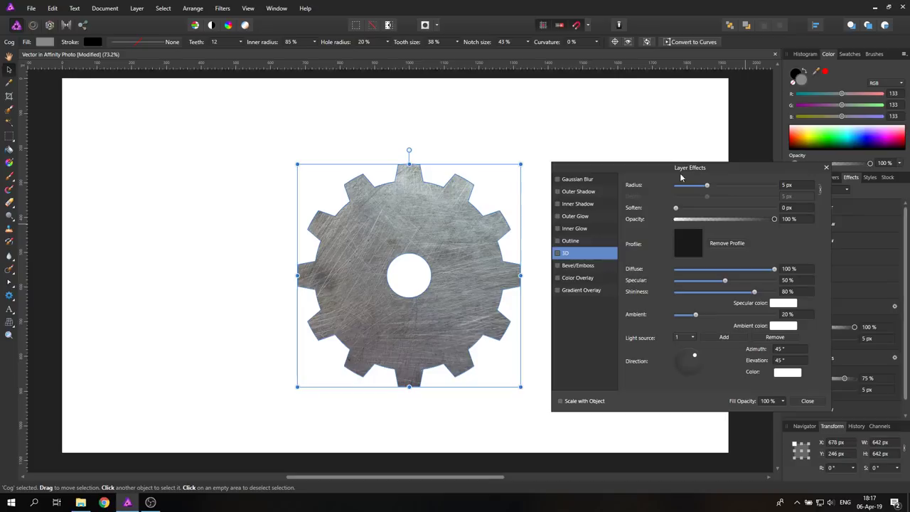
pyautogui.click(558, 253)
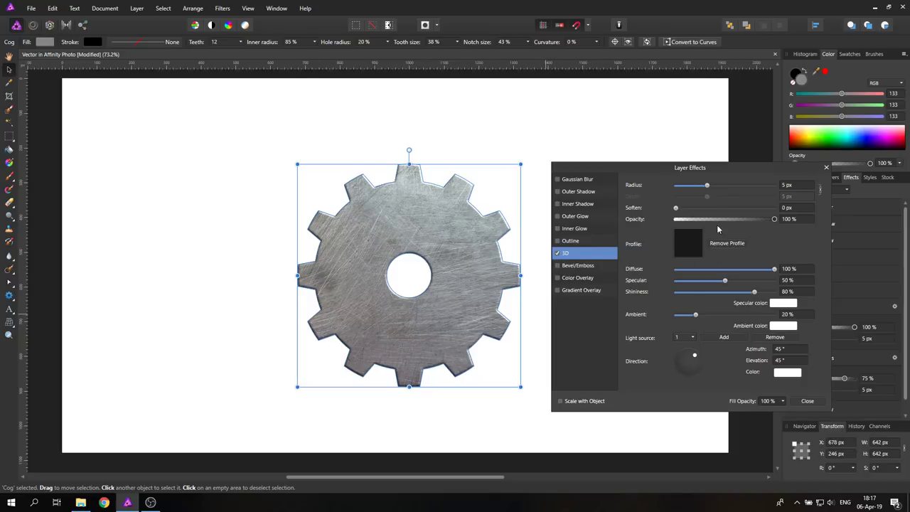
pyautogui.moveTo(707, 184); pyautogui.dragTo(739, 187)
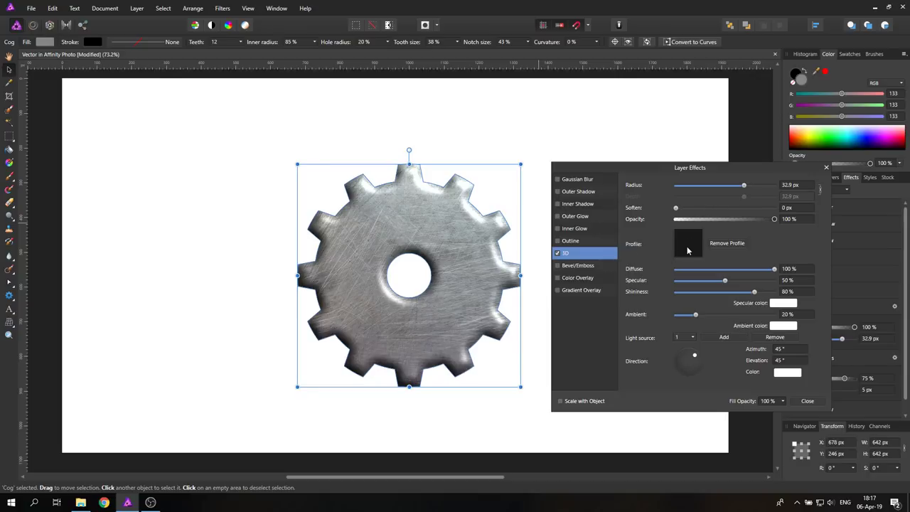
# - Try the standard profiles for the 3D effect and choose the rounded one that rises steeply and flattens out
pyautogui.click(687, 250)
pyautogui.click(688, 369)
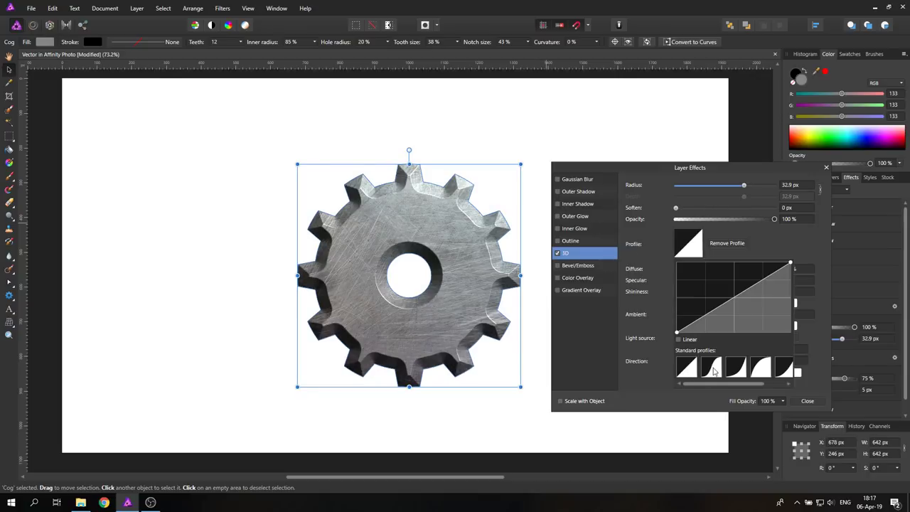
pyautogui.click(713, 367)
pyautogui.click(736, 367)
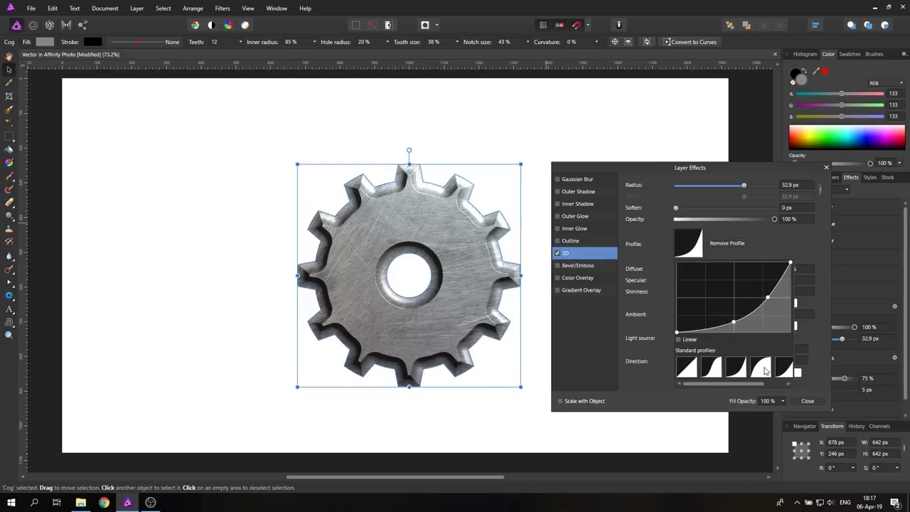
pyautogui.click(760, 367)
pyautogui.click(777, 370)
pyautogui.moveTo(727, 383); pyautogui.dragTo(749, 383)
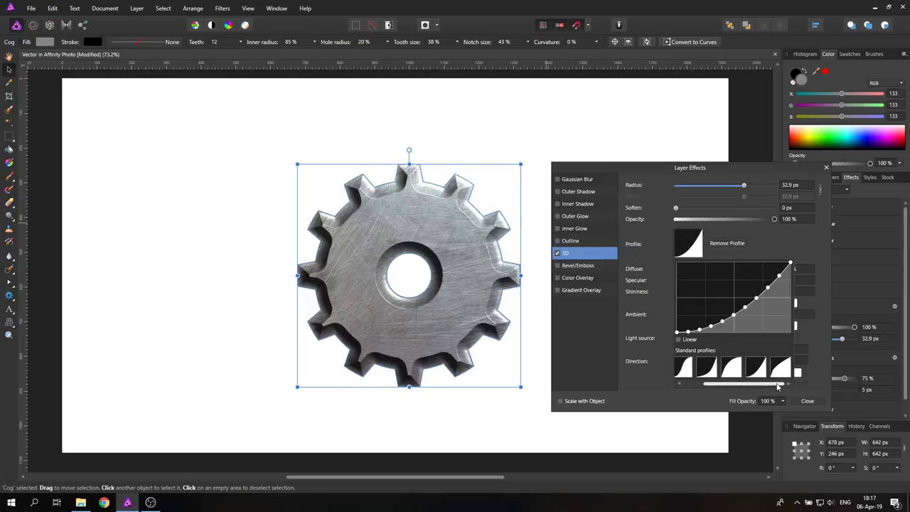
pyautogui.click(765, 376)
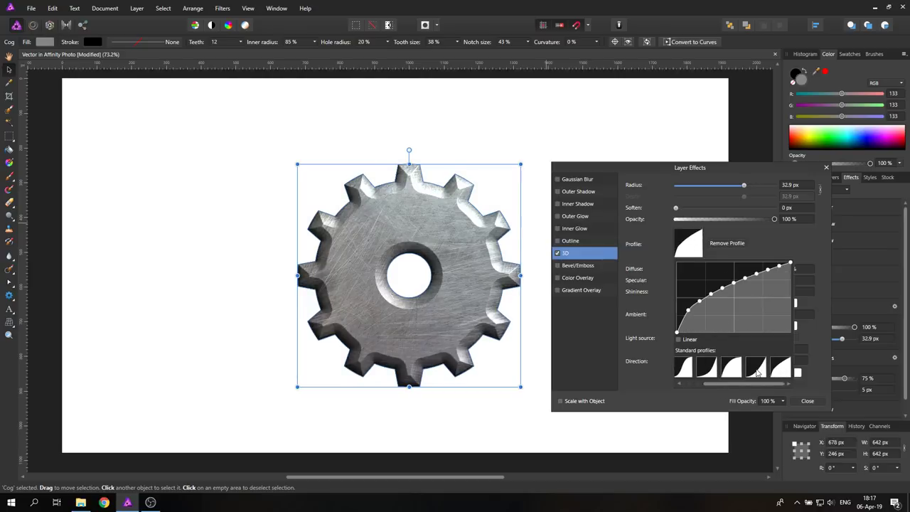
pyautogui.click(756, 369)
pyautogui.click(737, 368)
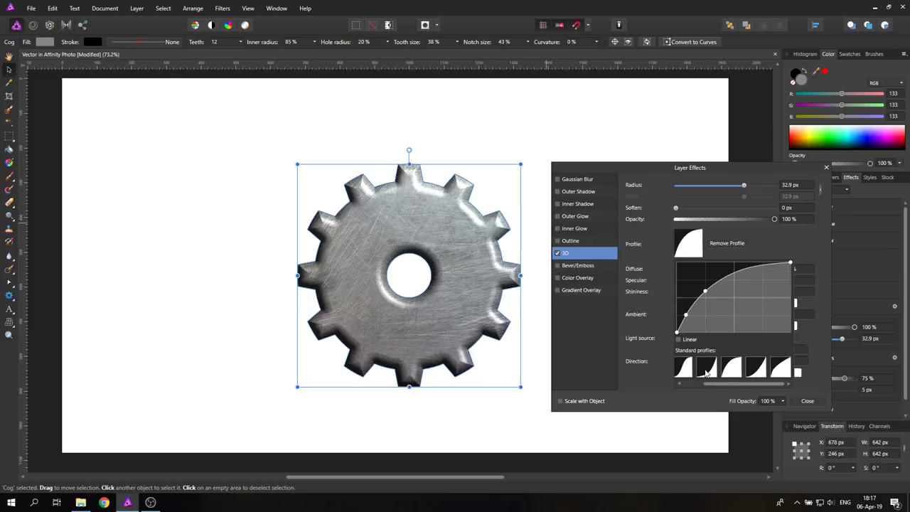
pyautogui.click(706, 370)
pyautogui.click(732, 369)
# - Reshape the 3D effect's profile into an S-curve by repositioning its two inner points
pyautogui.moveTo(706, 291)
pyautogui.mouseDown()
pyautogui.moveTo(750, 290)
pyautogui.moveTo(743, 274)
pyautogui.mouseUp()
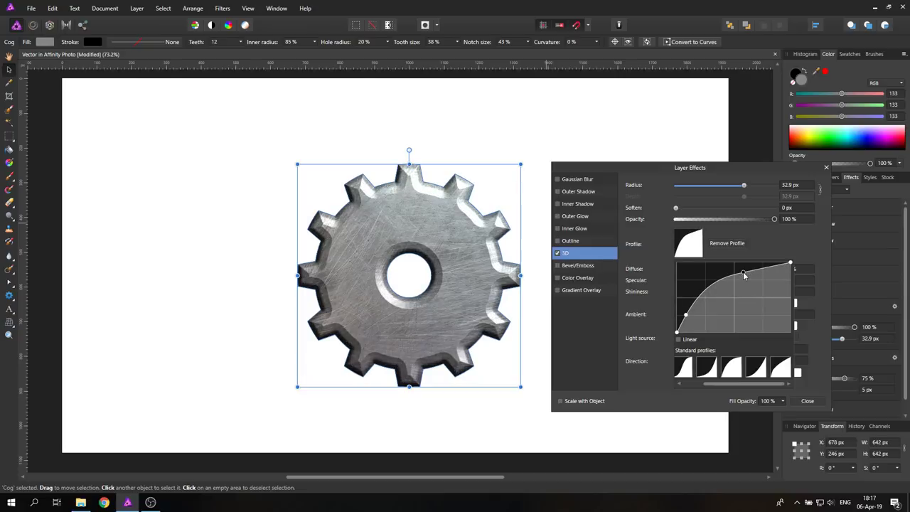
pyautogui.moveTo(686, 316); pyautogui.dragTo(700, 323)
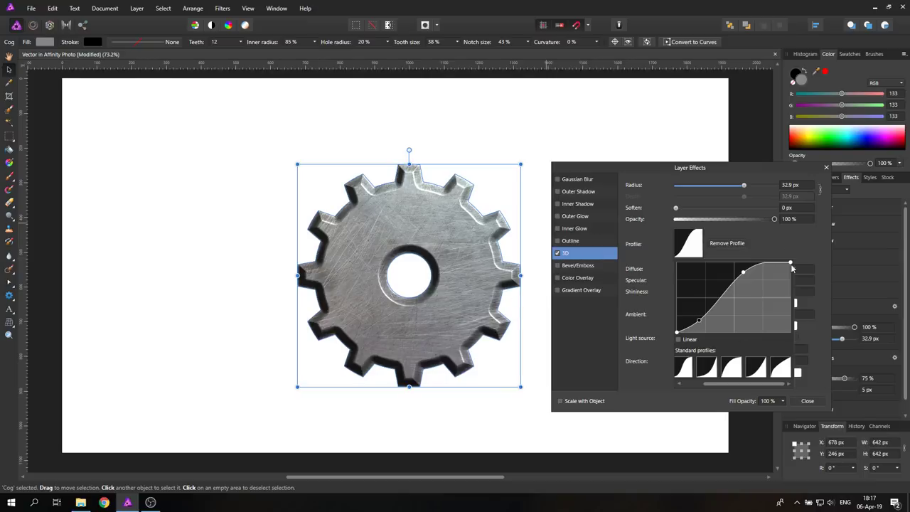
pyautogui.click(806, 247)
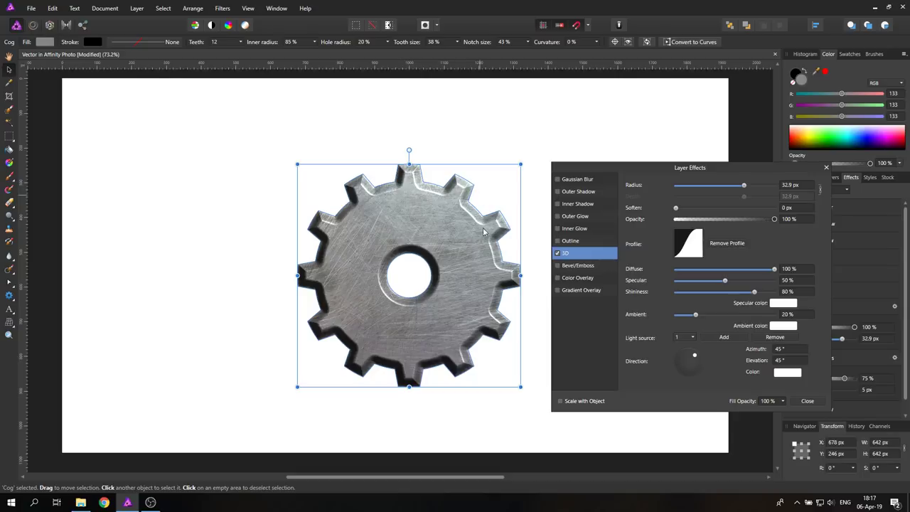
# - Set the 3D effect's Soften to 1.1 px and aim its light at azimuth about 122° and elevation about 43°
pyautogui.click(676, 208)
pyautogui.moveTo(676, 209); pyautogui.dragTo(681, 209)
pyautogui.moveTo(694, 357)
pyautogui.mouseDown()
pyautogui.moveTo(680, 368)
pyautogui.moveTo(683, 357)
pyautogui.mouseUp()
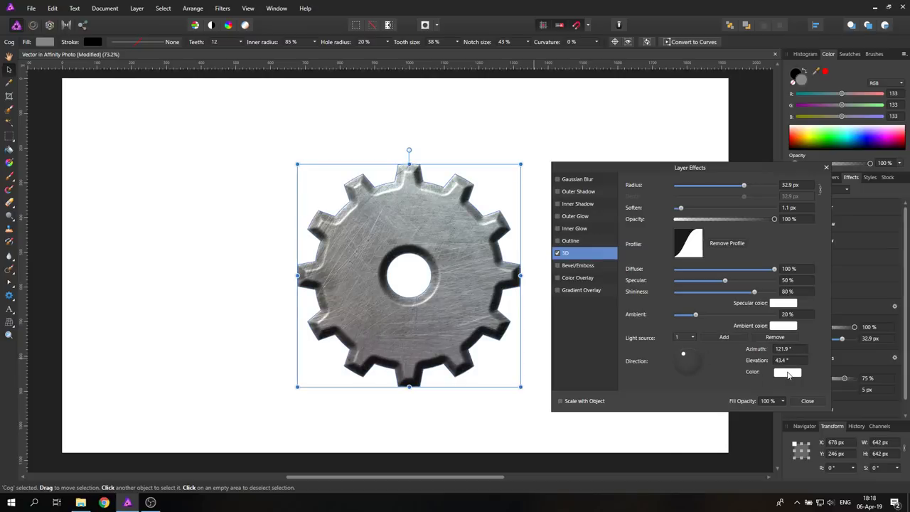
# - Colour the first light source light blue (HSL 208, 100, 70) and aim it at azimuth about 128° and elevation about 52°
pyautogui.click(788, 373)
pyautogui.click(772, 392)
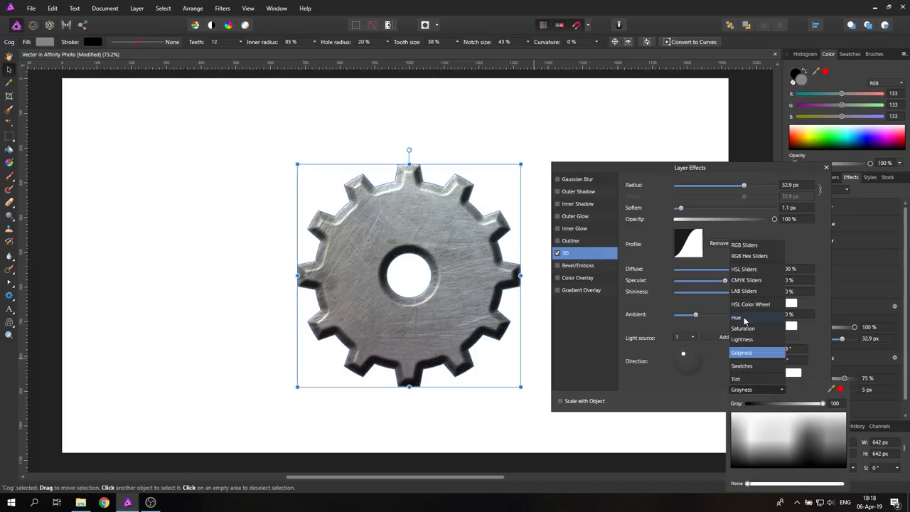
pyautogui.click(748, 304)
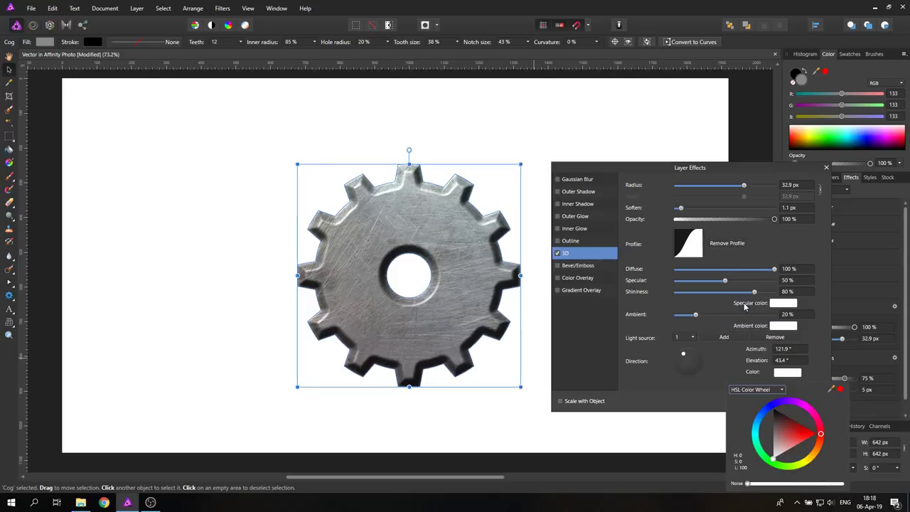
pyautogui.click(764, 412)
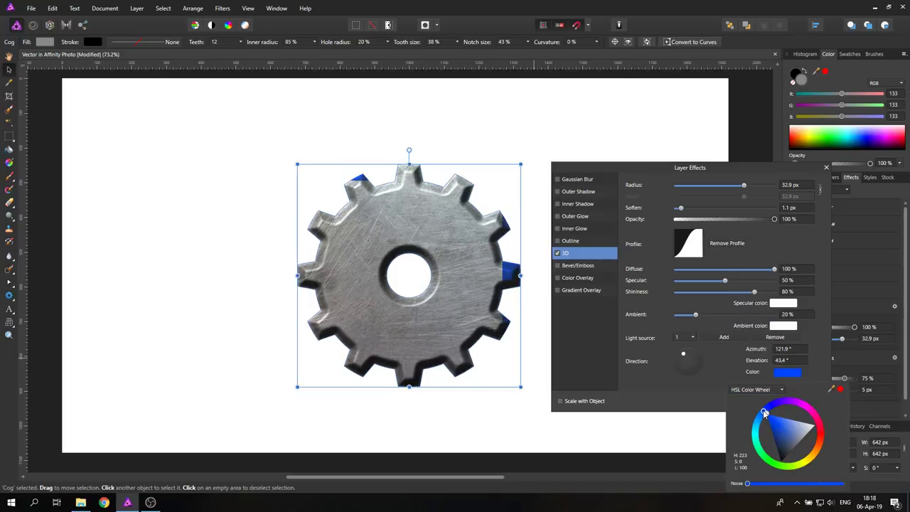
pyautogui.moveTo(764, 413); pyautogui.dragTo(784, 419)
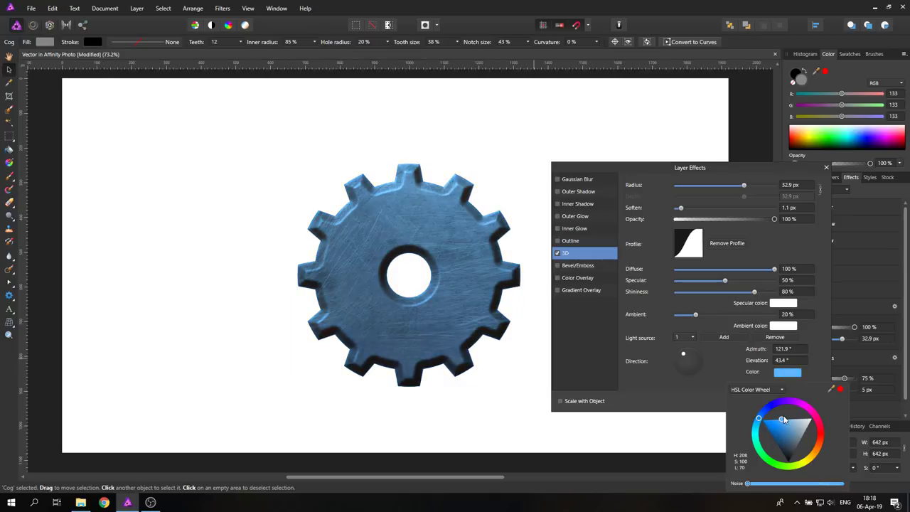
pyautogui.click(687, 354)
pyautogui.moveTo(687, 354)
pyautogui.mouseDown()
pyautogui.moveTo(681, 351)
pyautogui.moveTo(685, 357)
pyautogui.mouseUp()
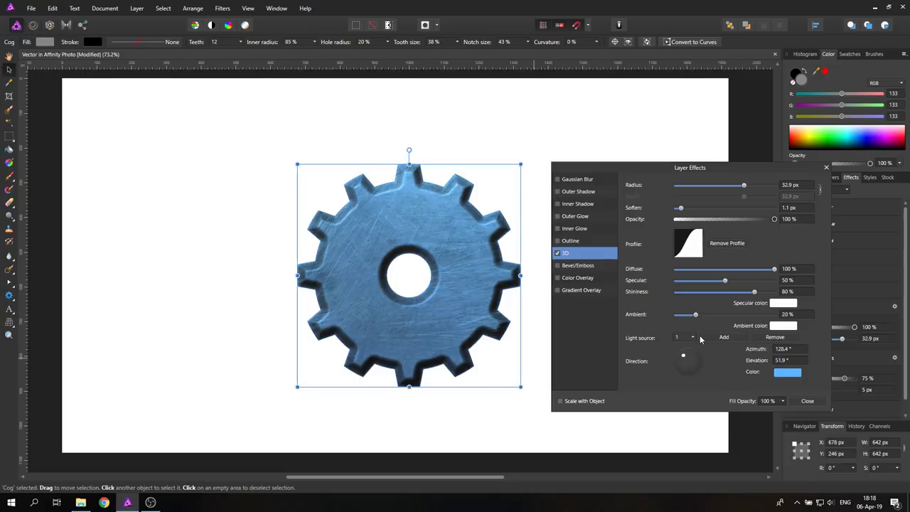
# - Add a second light source in purple, aimed at azimuth about -38° and elevation about 38°
pyautogui.click(723, 337)
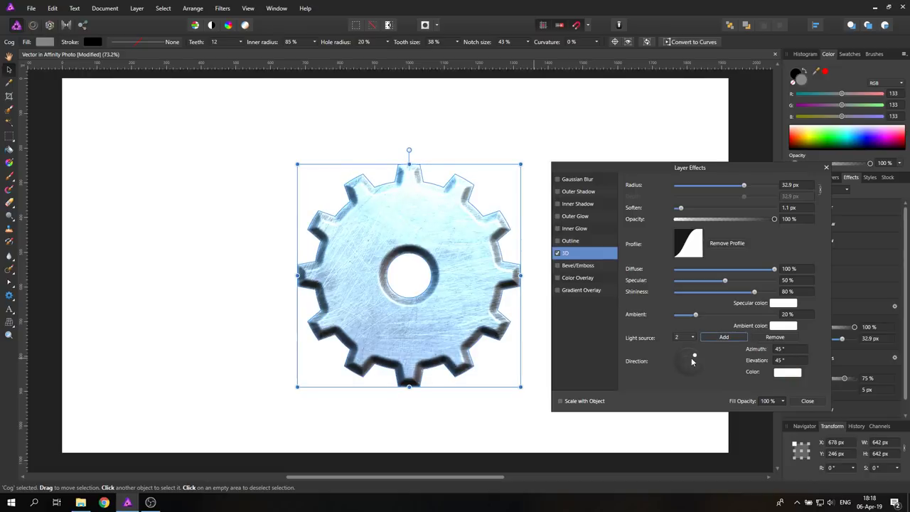
pyautogui.click(783, 372)
pyautogui.click(788, 404)
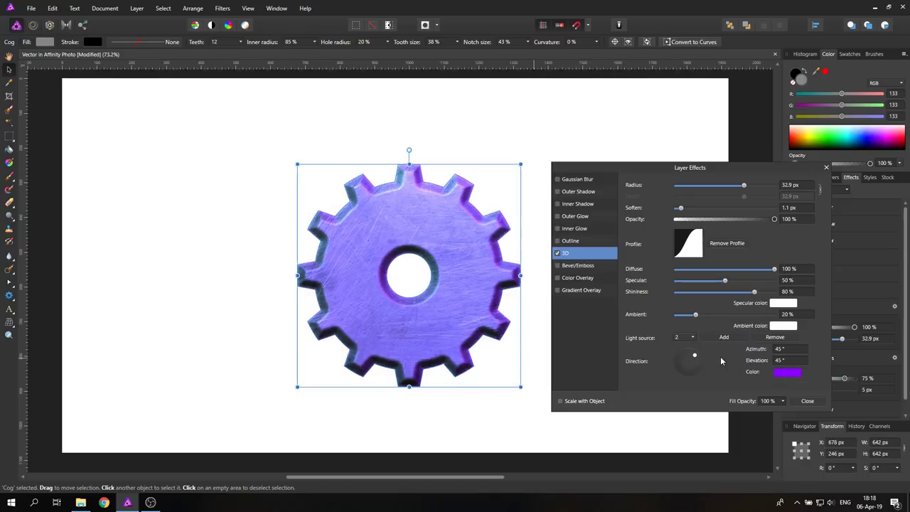
pyautogui.moveTo(695, 357)
pyautogui.mouseDown()
pyautogui.moveTo(704, 370)
pyautogui.moveTo(696, 367)
pyautogui.mouseUp()
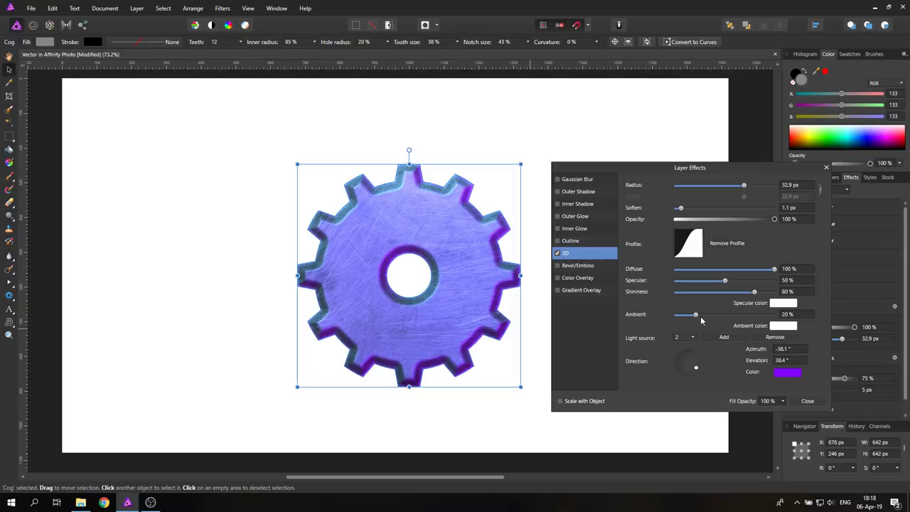
# - Set the 3D effect's Ambient to 26 % and the second light's colour to light purple (HSL 271, 100, 75)
pyautogui.moveTo(695, 317); pyautogui.dragTo(702, 319)
pyautogui.moveTo(703, 318); pyautogui.dragTo(704, 324)
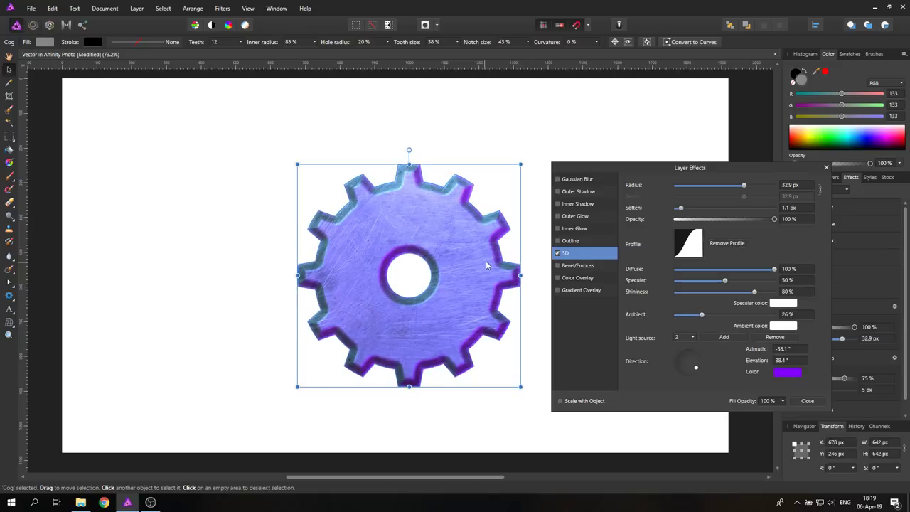
pyautogui.click(782, 373)
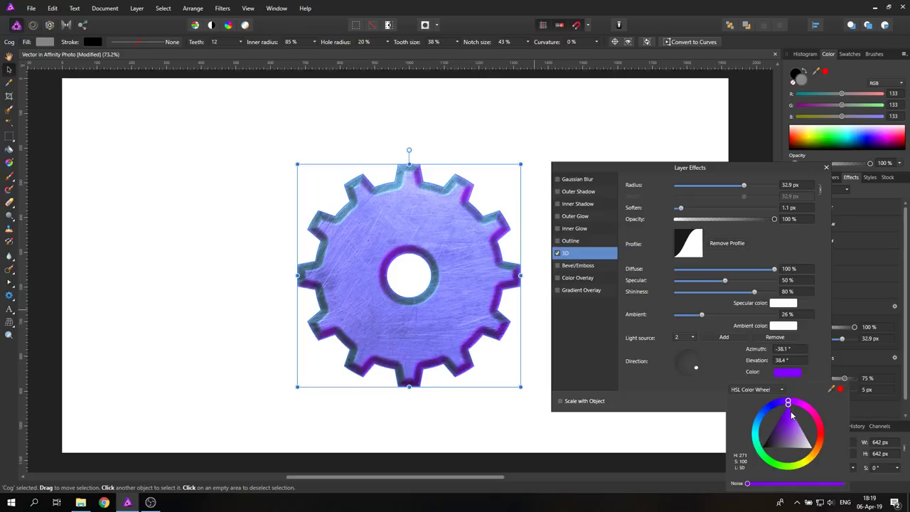
pyautogui.moveTo(791, 416); pyautogui.dragTo(803, 429)
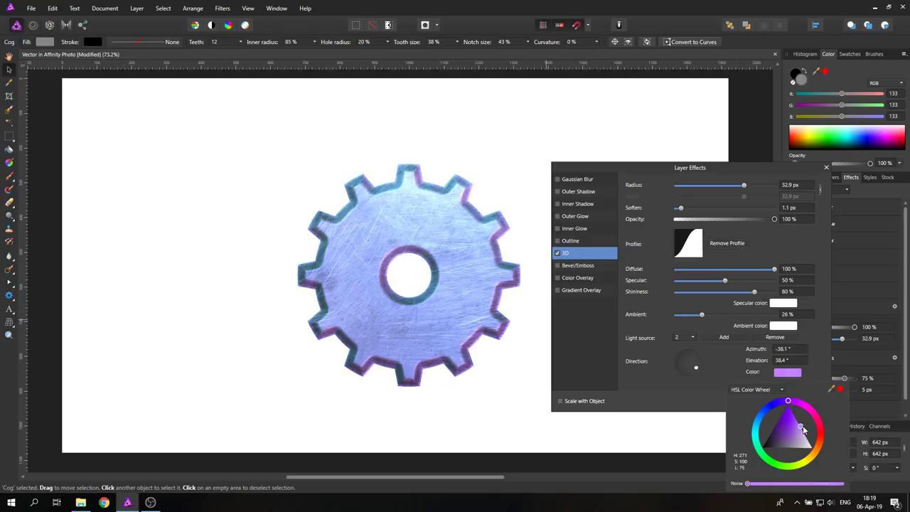
pyautogui.click(694, 402)
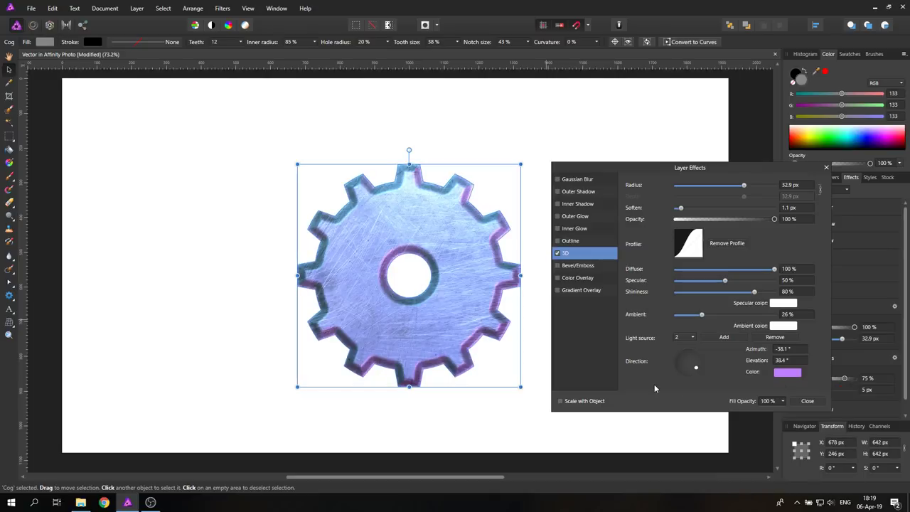
# - Close the effect settings, show the grey background Rectangle layer and deselect the cog
pyautogui.click(826, 168)
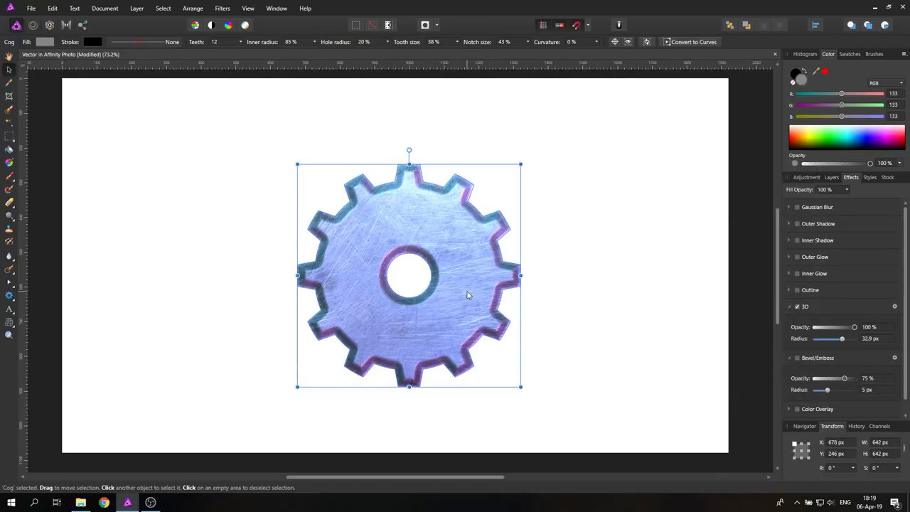
pyautogui.click(831, 177)
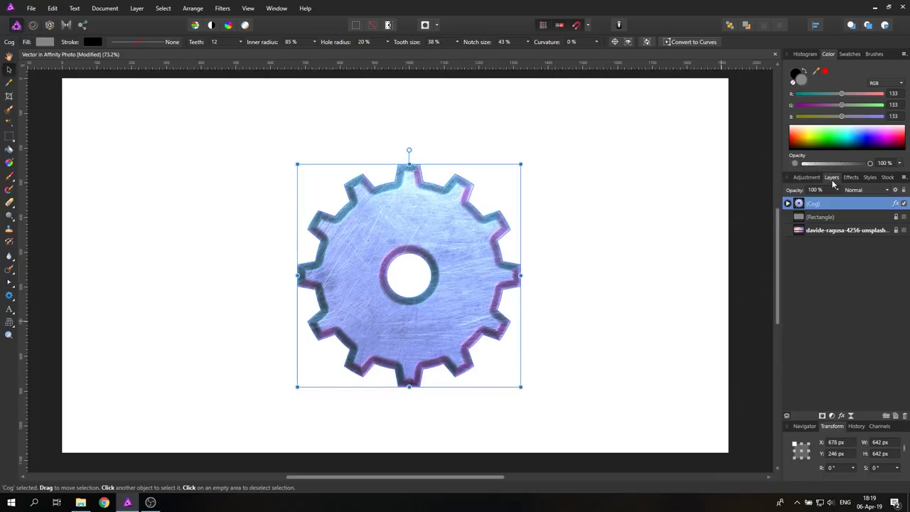
pyautogui.click(903, 218)
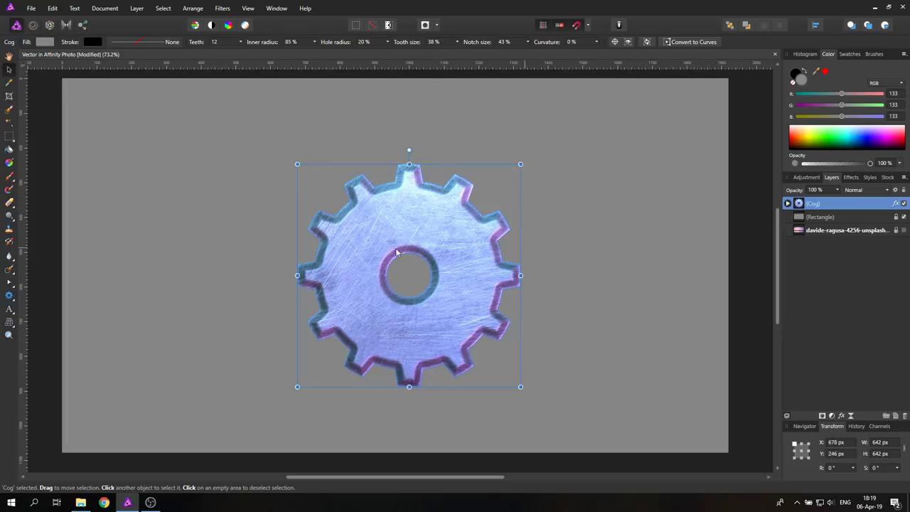
pyautogui.click(567, 232)
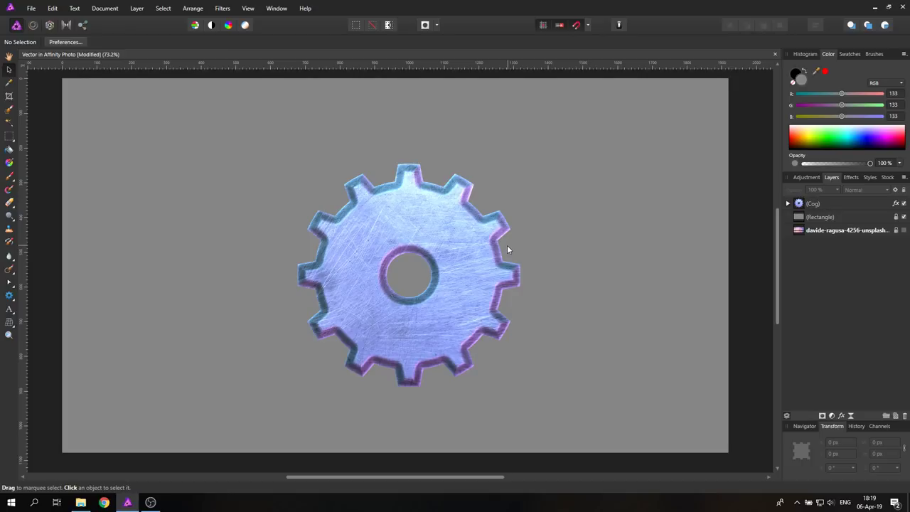
# - Move the cog to the canvas's upper-left area, at about X 113 px, Y 64 px, and deselect it
pyautogui.click(453, 280)
pyautogui.moveTo(454, 280); pyautogui.dragTo(268, 220)
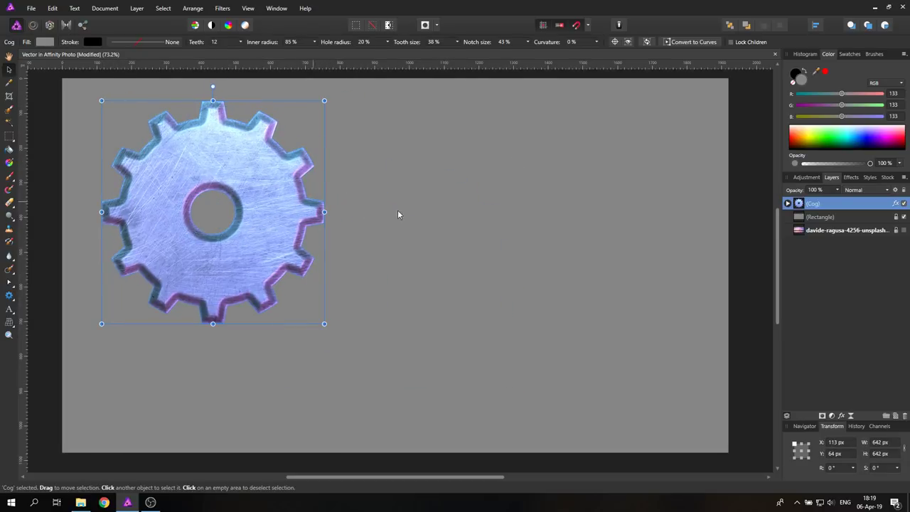
pyautogui.click(742, 266)
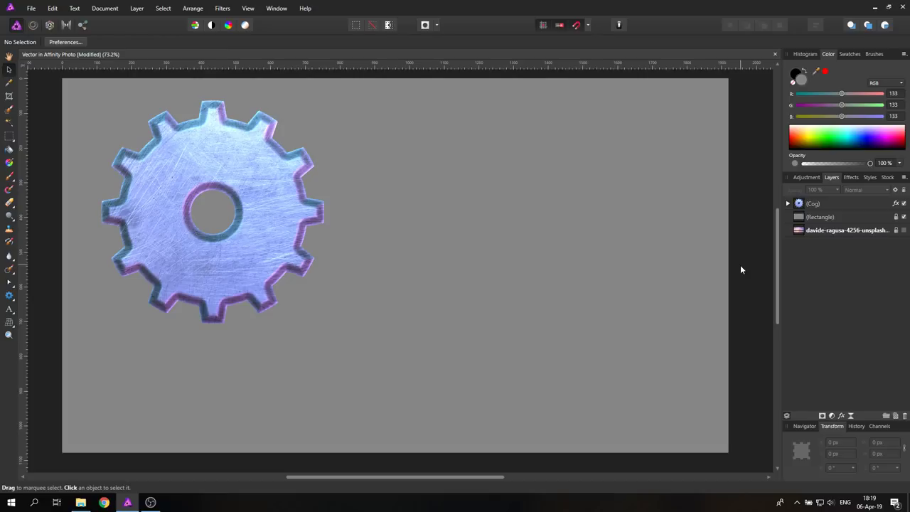
# - Draw a rounded rectangle about 739 × 223 px beside the cog and fill it with orange (RGB 255, 173, 0)
pyautogui.click(9, 295)
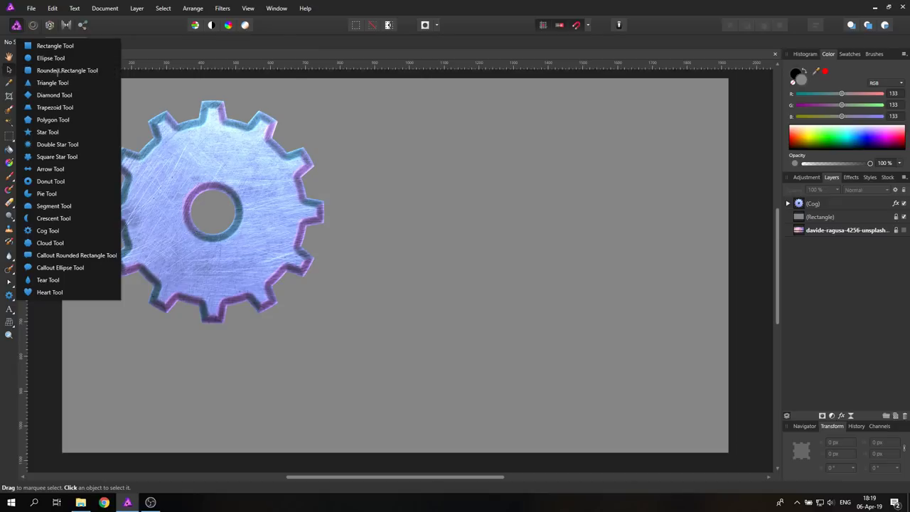
pyautogui.click(58, 73)
pyautogui.moveTo(379, 176); pyautogui.dragTo(636, 254)
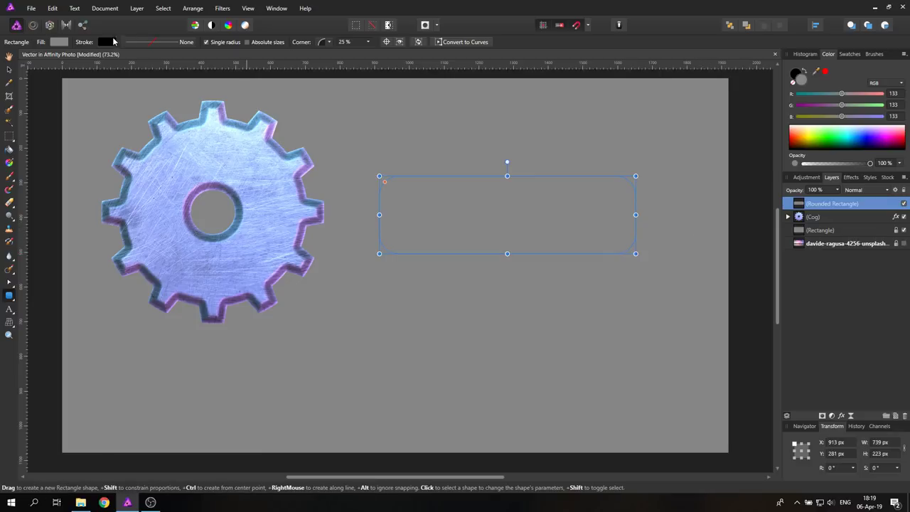
pyautogui.click(59, 41)
pyautogui.moveTo(101, 149); pyautogui.dragTo(113, 147)
pyautogui.click(57, 42)
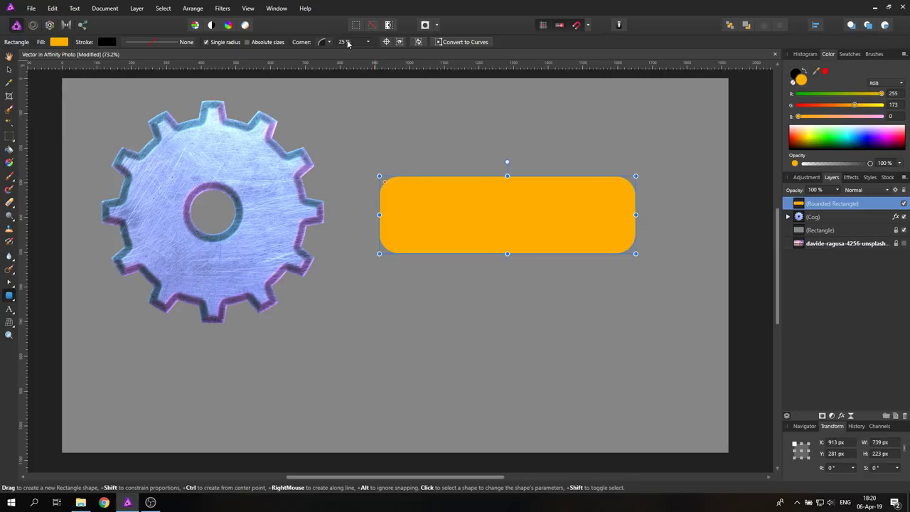
# - Set the rounded rectangle's corner radius to 50 %
pyautogui.click(368, 42)
pyautogui.moveTo(369, 52); pyautogui.dragTo(425, 57)
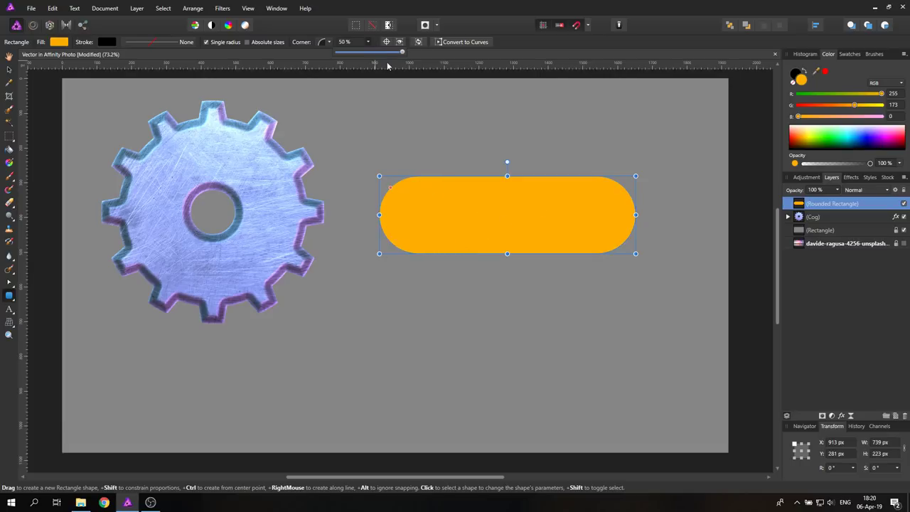
pyautogui.moveTo(401, 52); pyautogui.dragTo(425, 54)
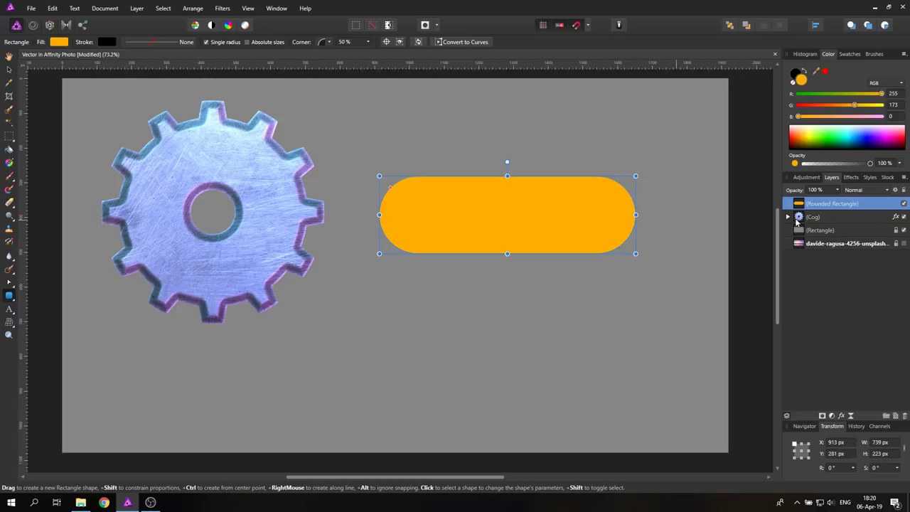
# - Open the rounded rectangle's Bevel/Emboss settings and move the shape up and closer to the cog, clear of the dialog
pyautogui.click(851, 177)
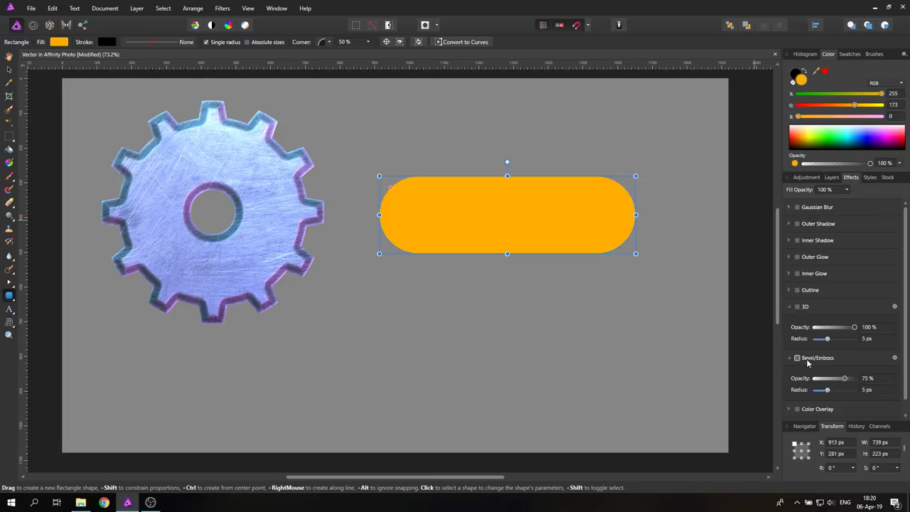
pyautogui.click(896, 359)
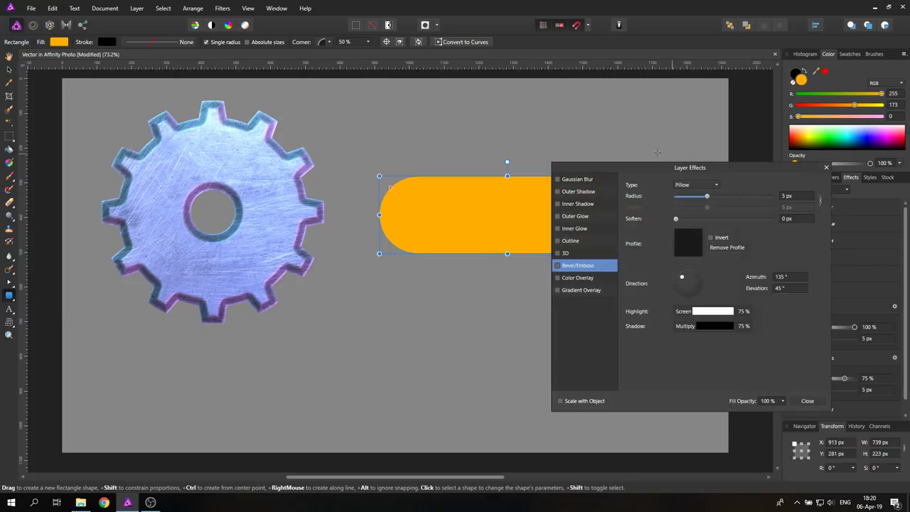
pyautogui.moveTo(645, 168); pyautogui.dragTo(723, 231)
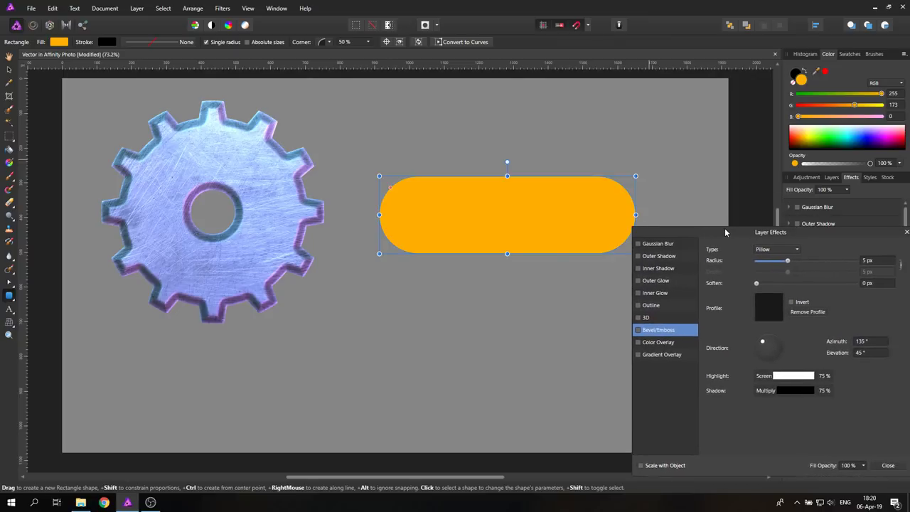
pyautogui.click(9, 69)
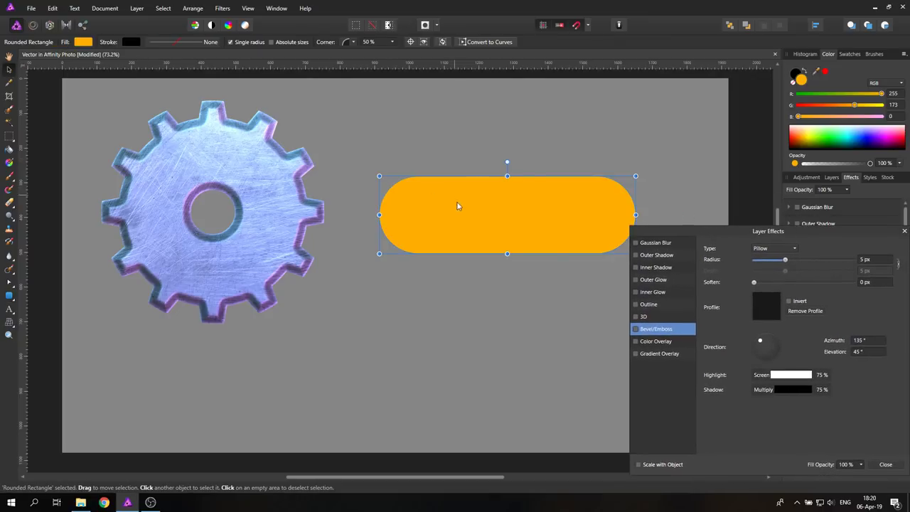
pyautogui.moveTo(459, 205); pyautogui.dragTo(418, 151)
pyautogui.moveTo(670, 238); pyautogui.dragTo(651, 223)
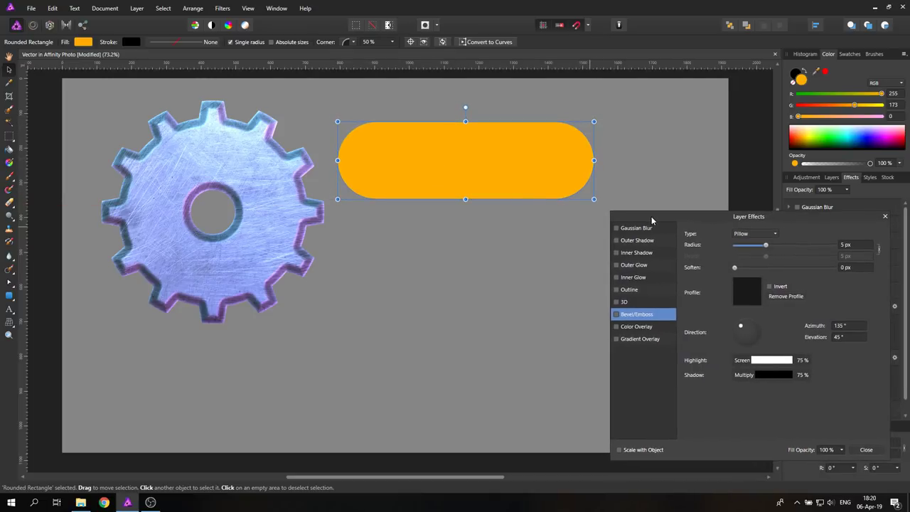
# - Apply an Inner bevel to the rounded rectangle with a radius of 91.5 px and Soften of 4.4 px
pyautogui.click(744, 237)
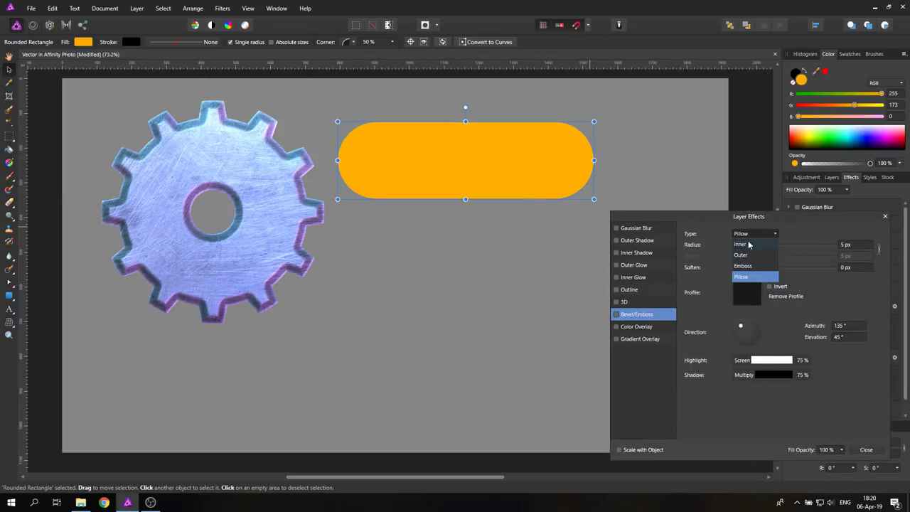
pyautogui.click(744, 245)
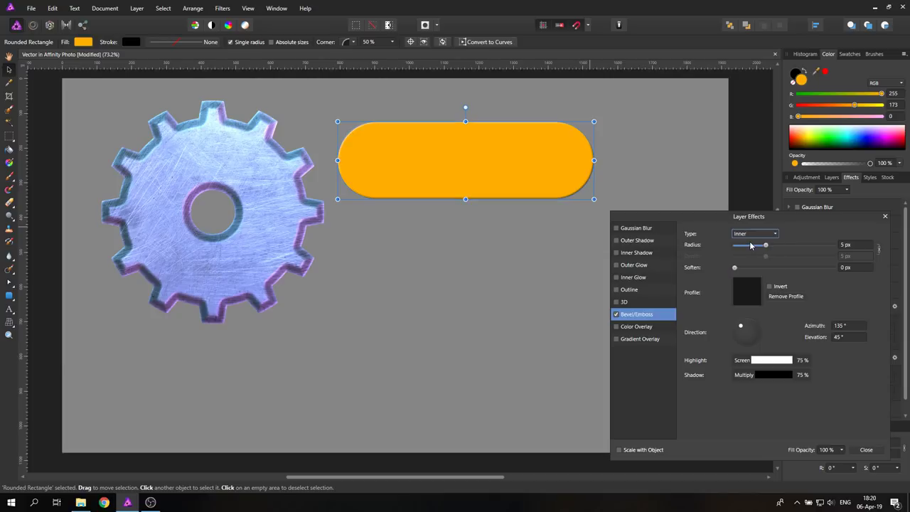
pyautogui.moveTo(765, 248); pyautogui.dragTo(833, 246)
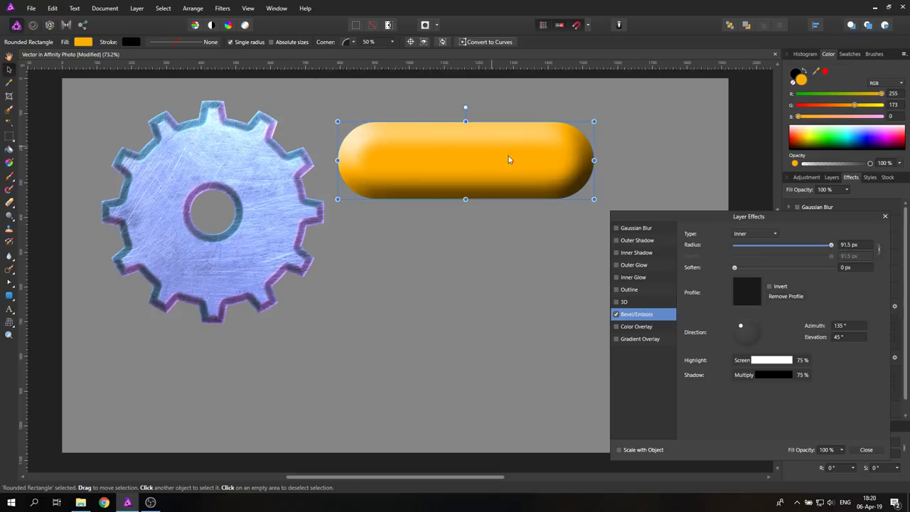
pyautogui.moveTo(736, 273); pyautogui.dragTo(757, 272)
# - Try a concave standard profile with reshaped curve points and a linear profile on the bevel, and remove the profile
pyautogui.click(747, 292)
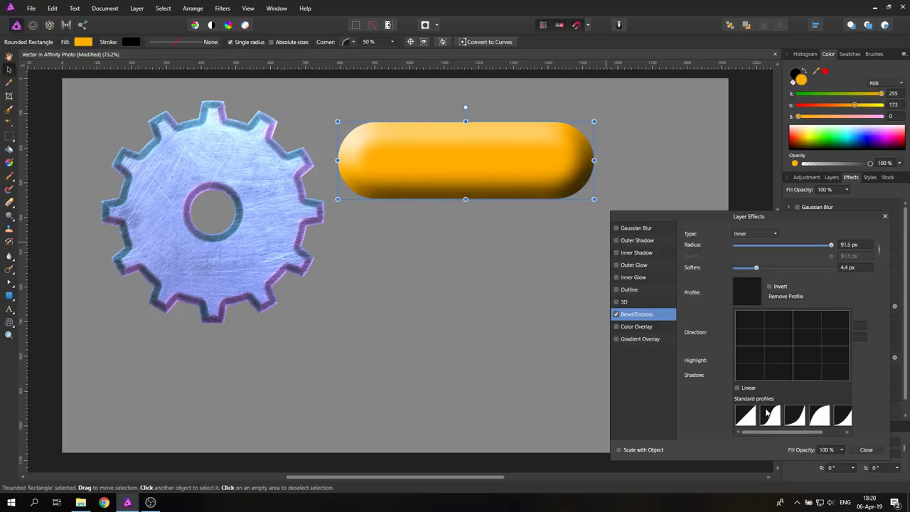
pyautogui.click(784, 418)
pyautogui.click(797, 416)
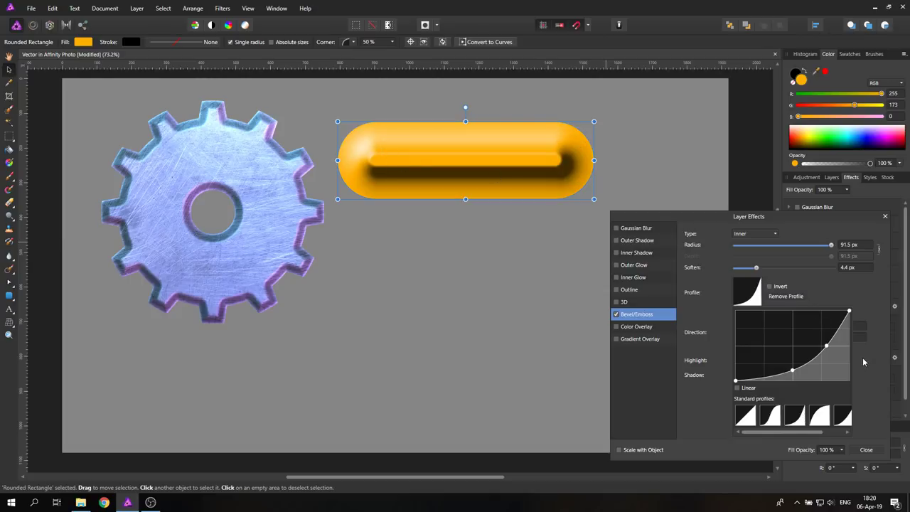
pyautogui.moveTo(795, 372); pyautogui.dragTo(767, 358)
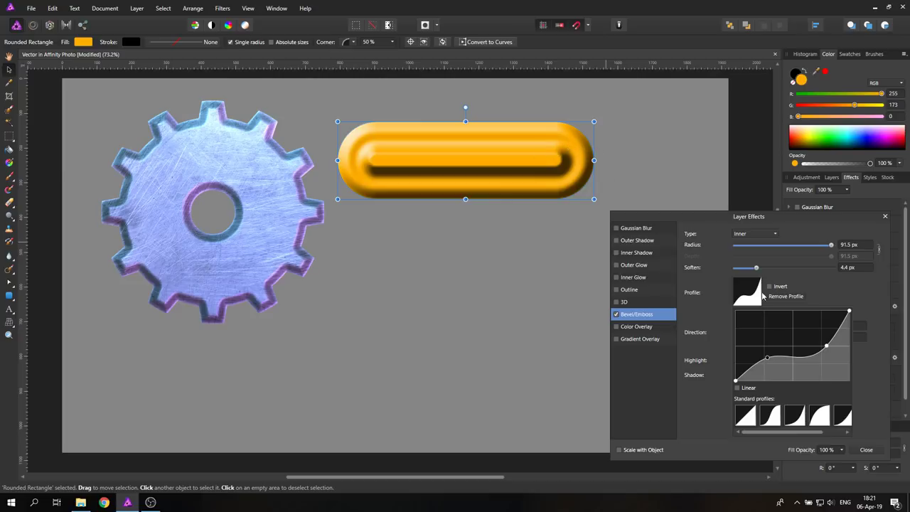
pyautogui.moveTo(827, 346); pyautogui.dragTo(795, 332)
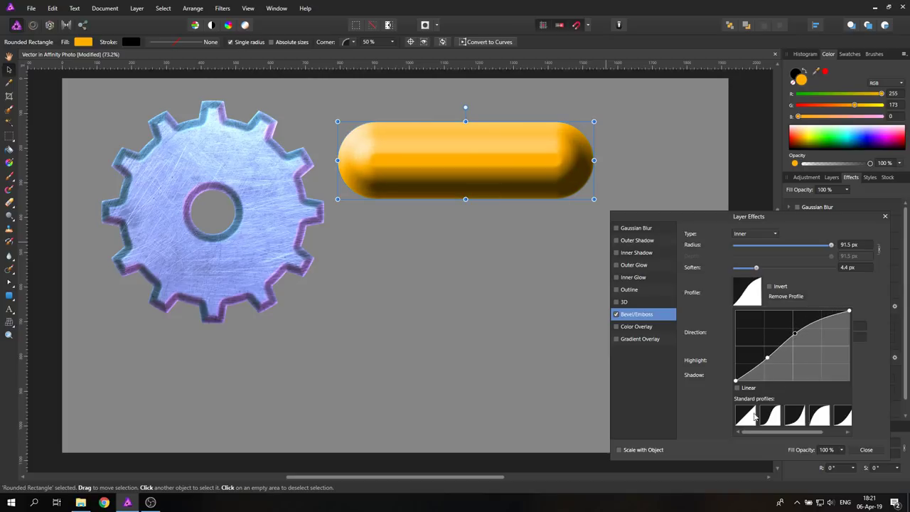
pyautogui.click(745, 415)
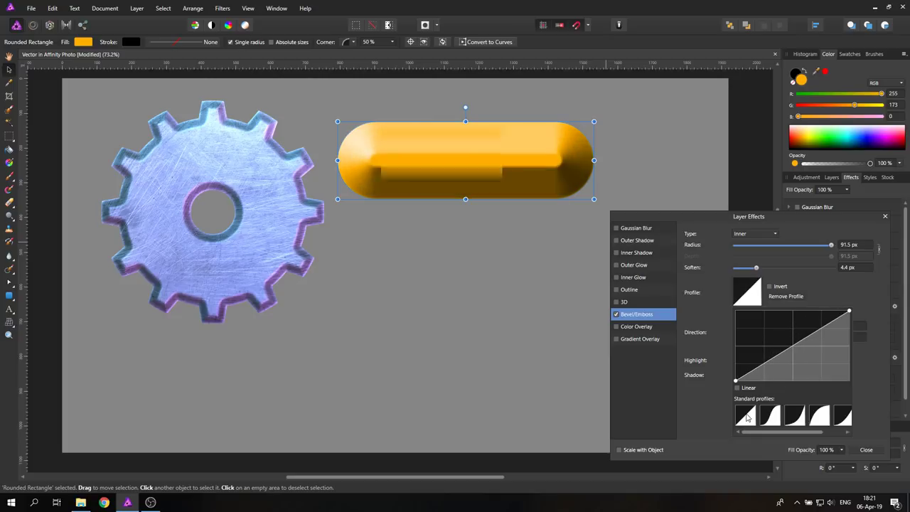
pyautogui.click(787, 297)
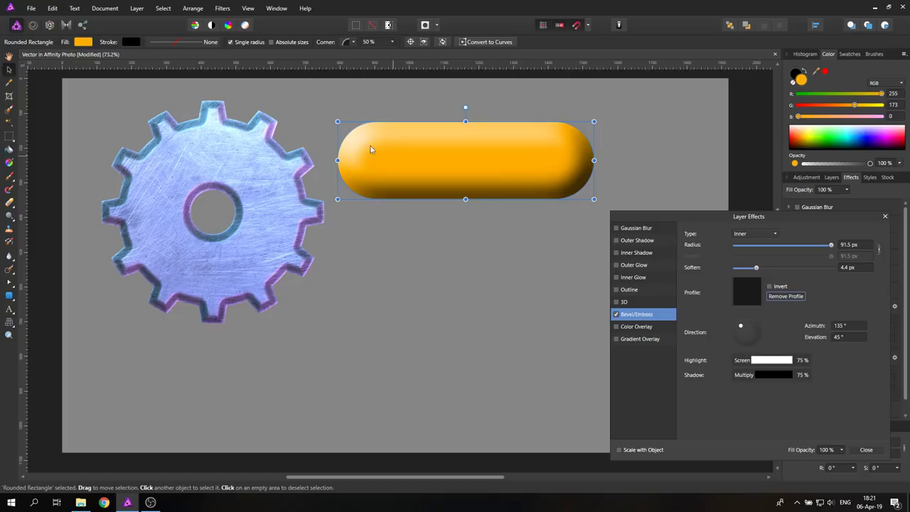
# - Change the bevel's shadow colour to a saturated pinkish red with hue 339 and check the shape without its selection outline
pyautogui.click(781, 377)
pyautogui.click(784, 406)
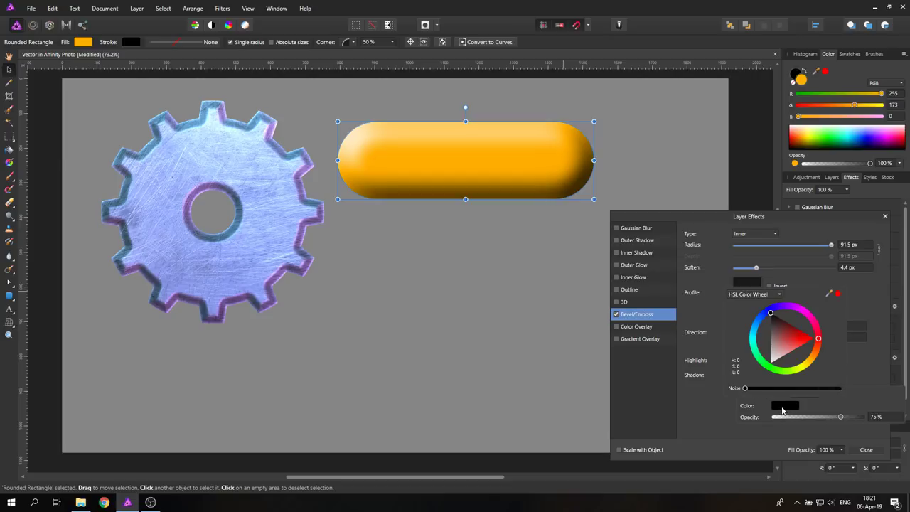
pyautogui.moveTo(796, 335); pyautogui.dragTo(754, 346)
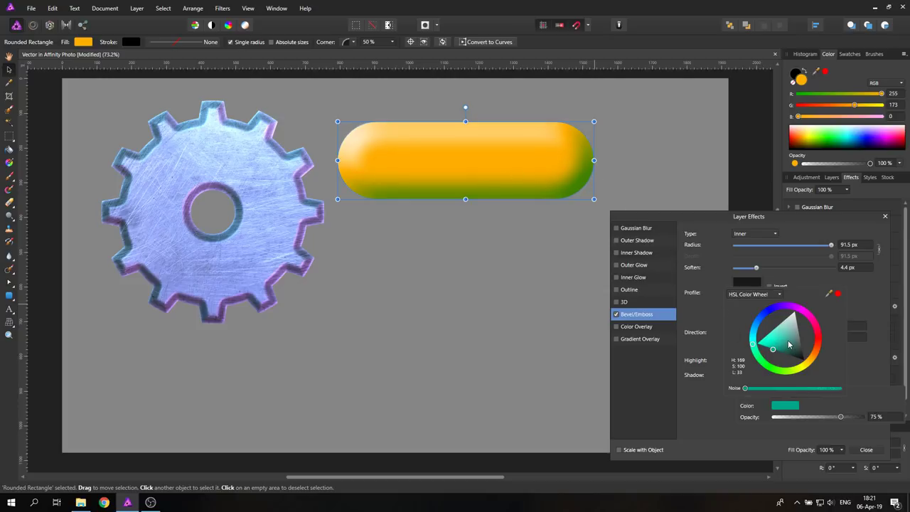
pyautogui.moveTo(788, 344); pyautogui.dragTo(810, 344)
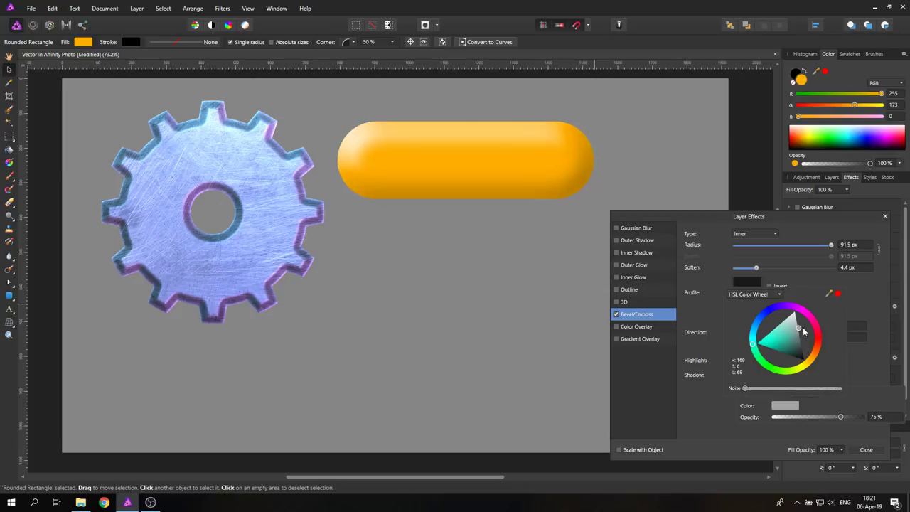
pyautogui.click(816, 328)
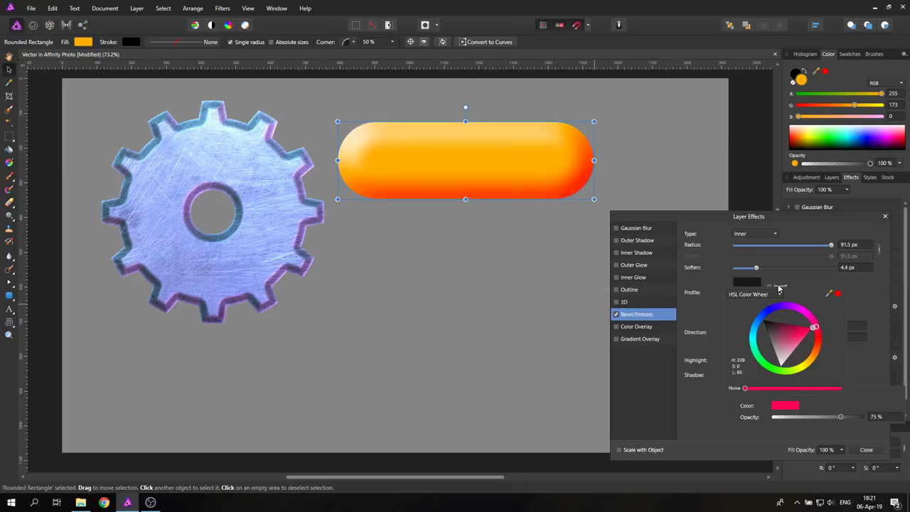
pyautogui.click(498, 238)
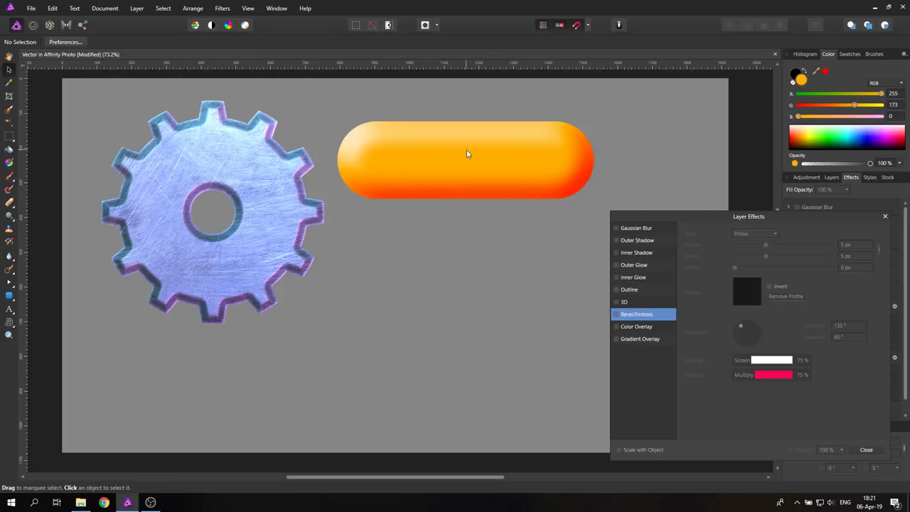
pyautogui.click(546, 172)
pyautogui.click(771, 381)
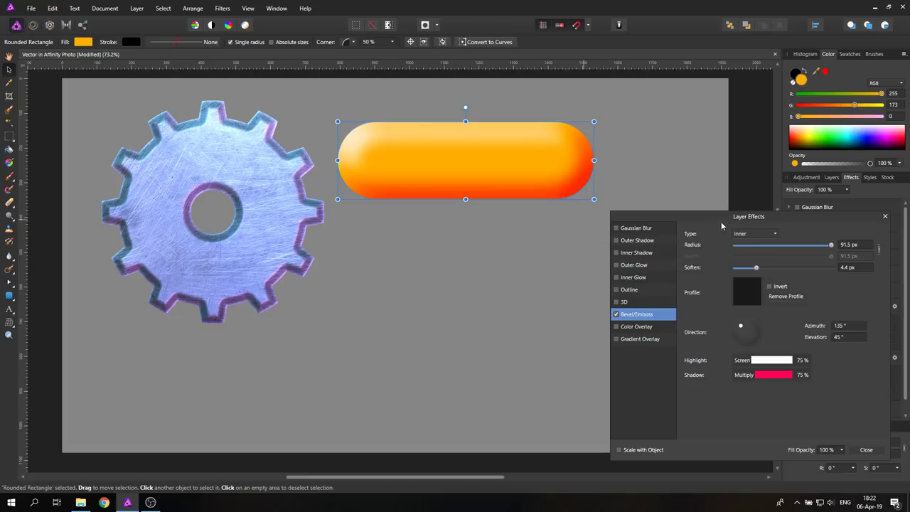
# - Try the Pillow and Emboss types on the rounded rectangle's bevel, viewing each one without the selection outline
pyautogui.click(750, 235)
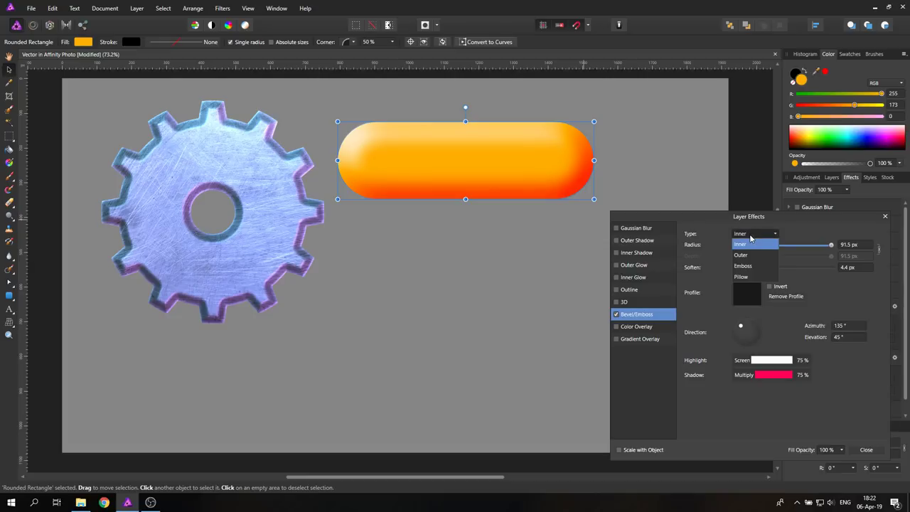
pyautogui.click(751, 277)
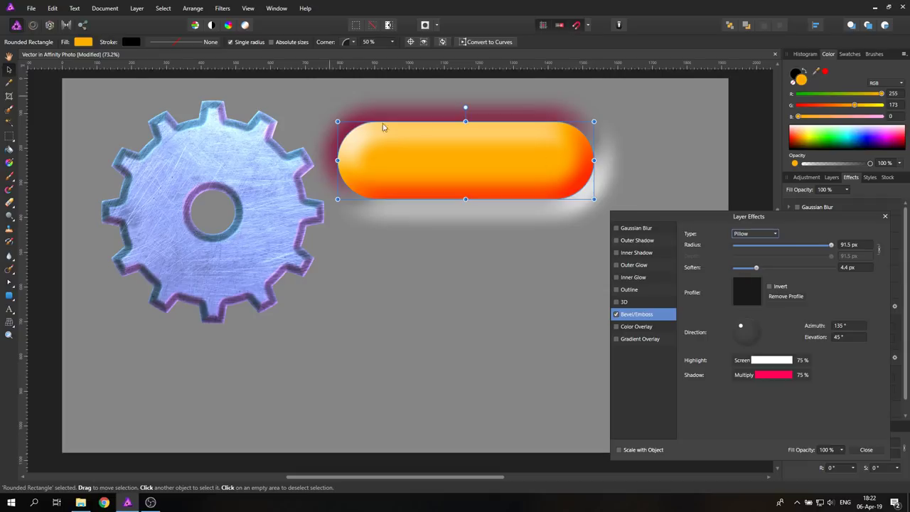
pyautogui.click(656, 164)
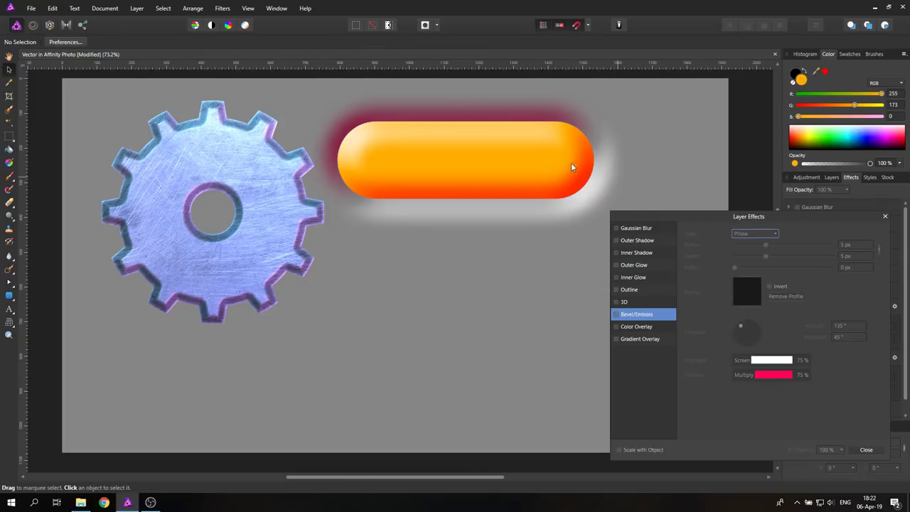
pyautogui.click(539, 168)
pyautogui.click(756, 234)
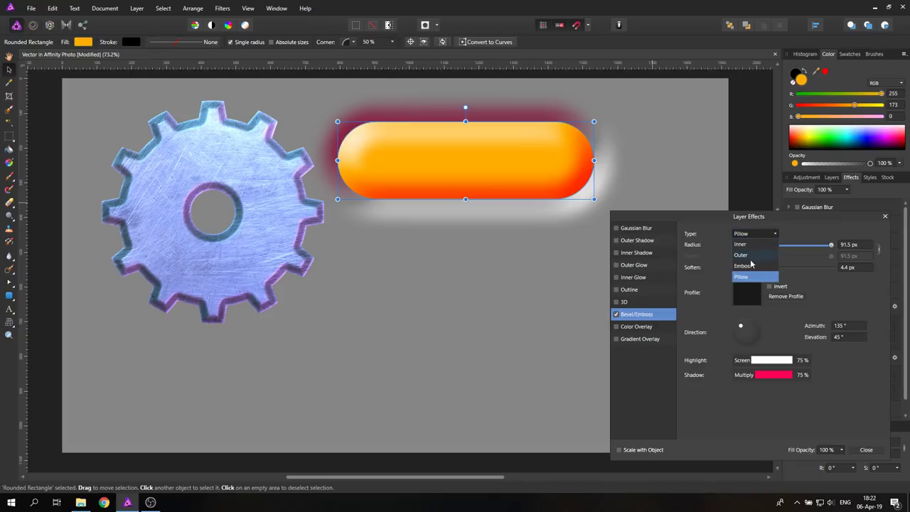
pyautogui.click(749, 267)
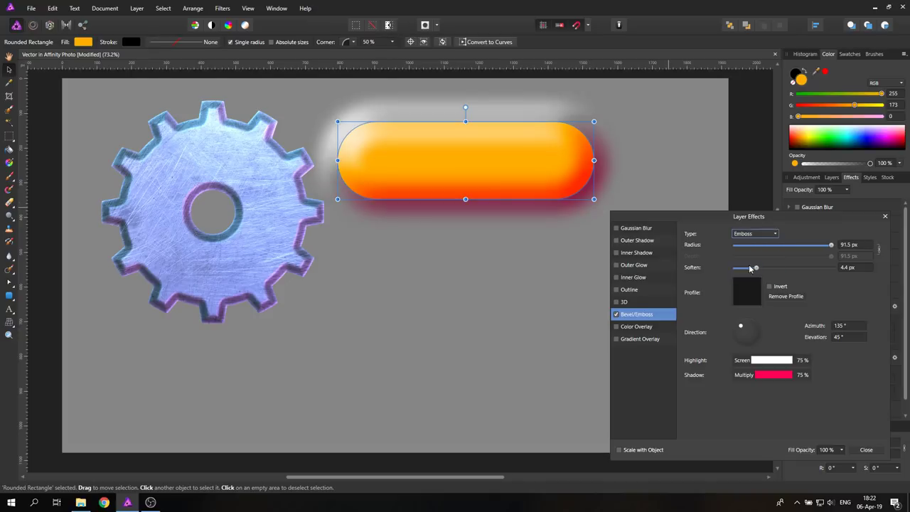
pyautogui.click(700, 158)
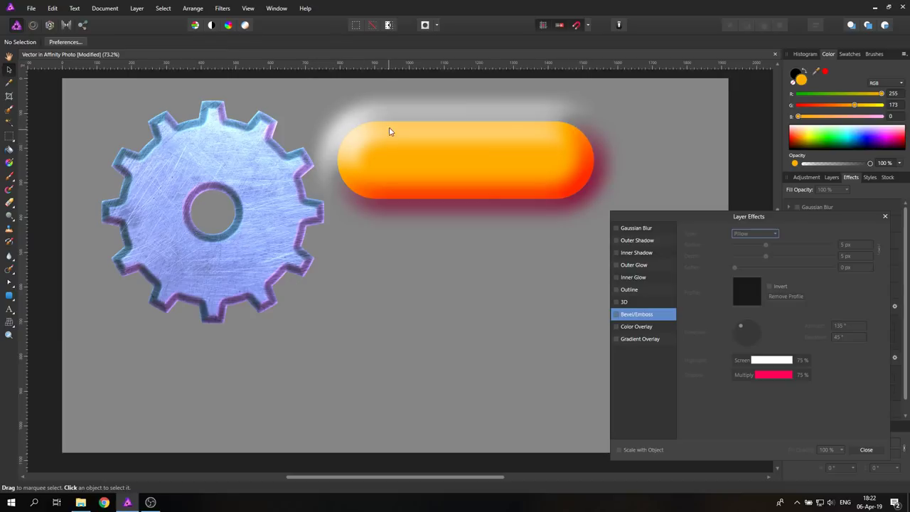
# - Try the Outer bevel type on the rounded rectangle and move the shape down and farther from the cog
pyautogui.click(552, 178)
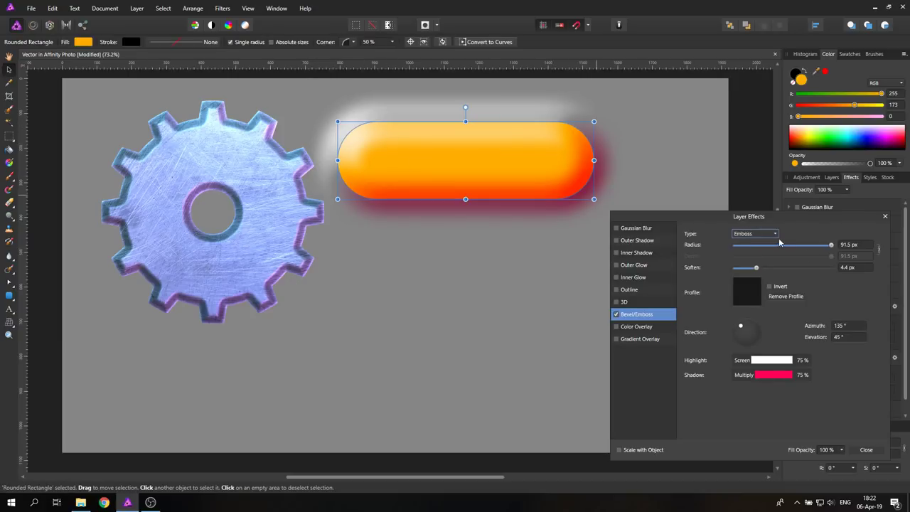
pyautogui.click(755, 233)
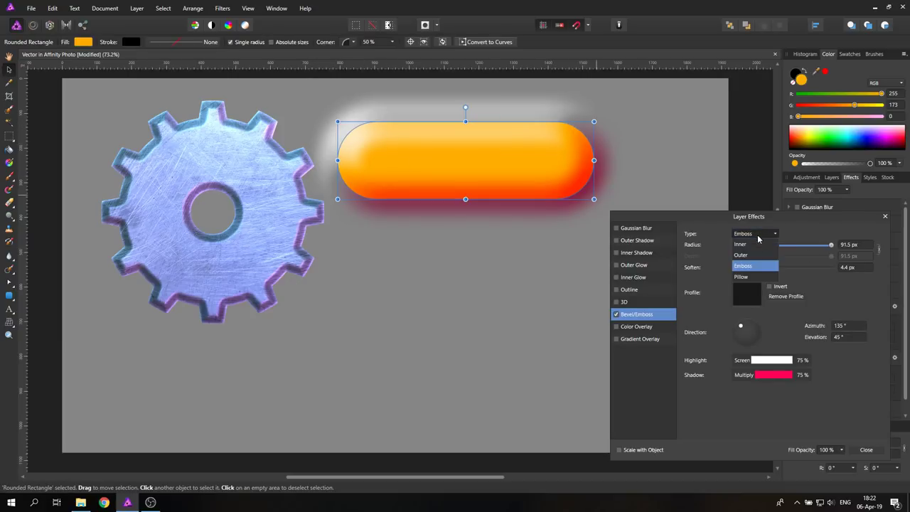
pyautogui.click(686, 177)
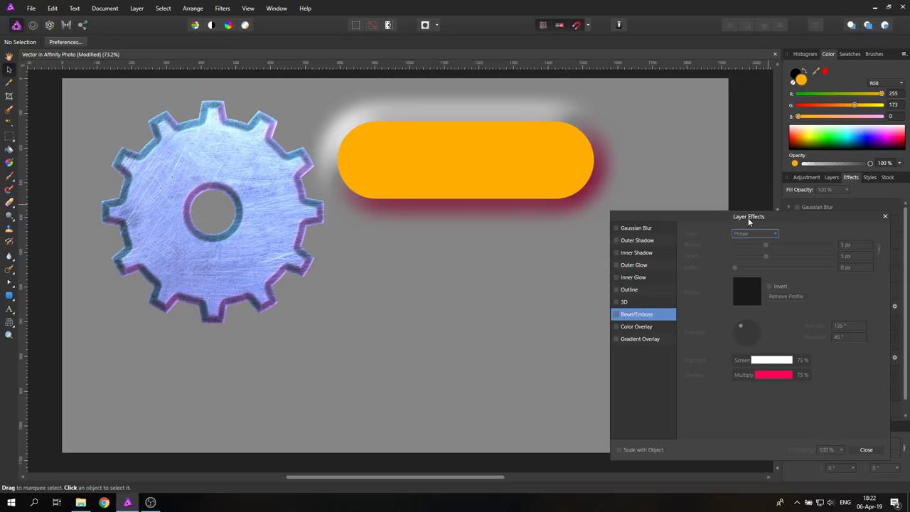
pyautogui.click(529, 166)
pyautogui.moveTo(529, 166); pyautogui.dragTo(559, 197)
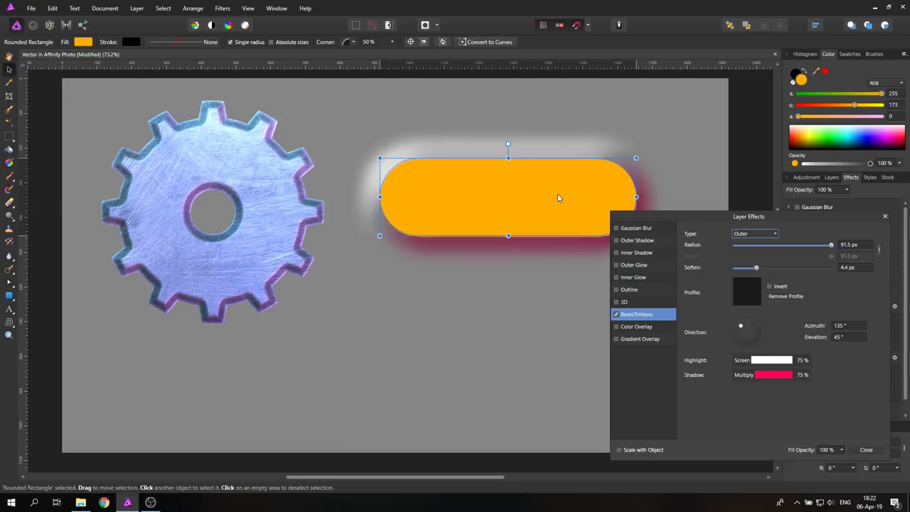
pyautogui.click(686, 134)
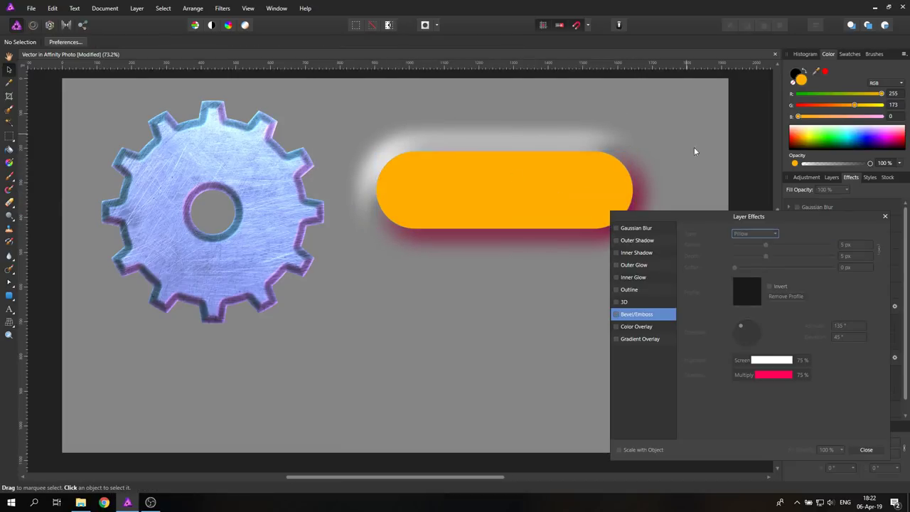
# - Close the layer effects settings and hide the grey background rectangle and the cog
pyautogui.moveTo(666, 218); pyautogui.dragTo(659, 286)
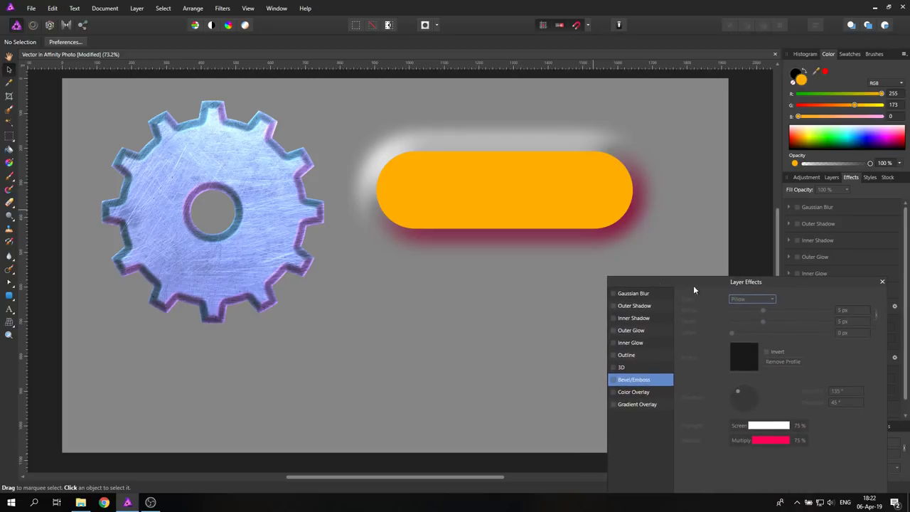
pyautogui.click(882, 282)
pyautogui.click(830, 177)
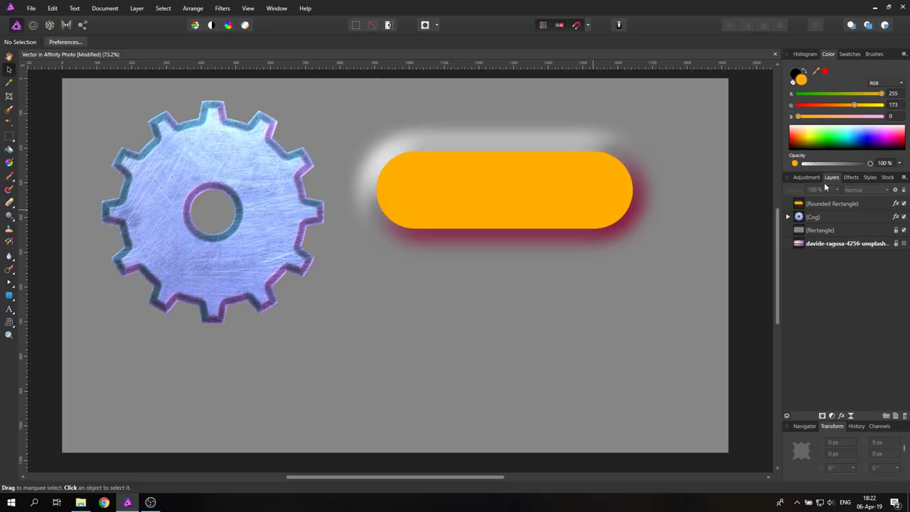
pyautogui.click(904, 231)
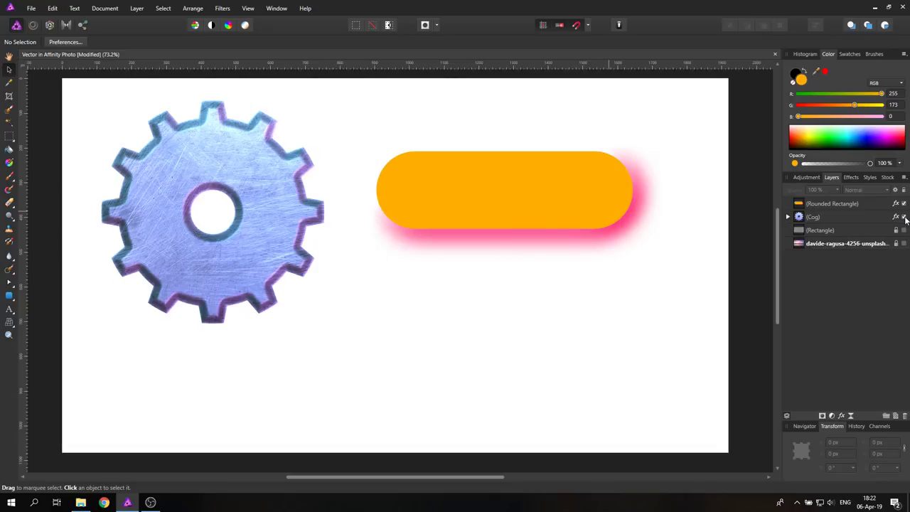
pyautogui.click(904, 217)
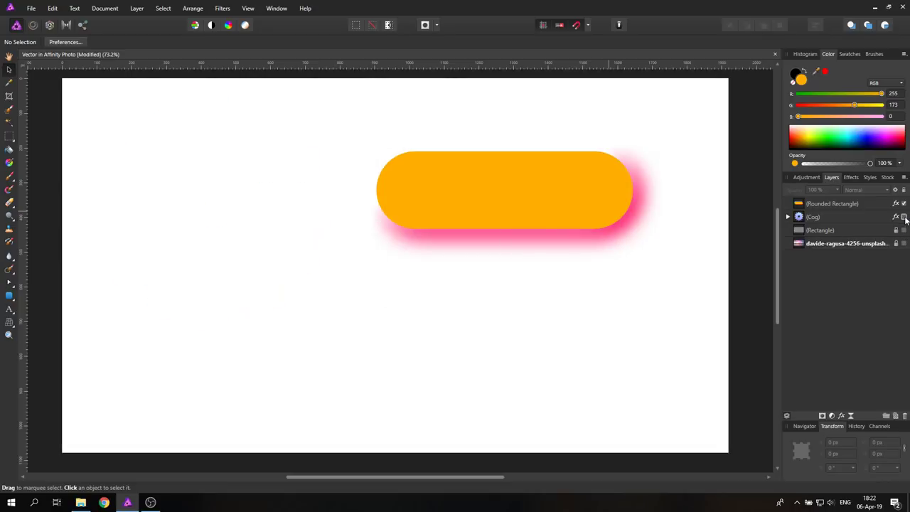
# - Give the document a transparent background and show the grey background rectangle again
pyautogui.click(106, 8)
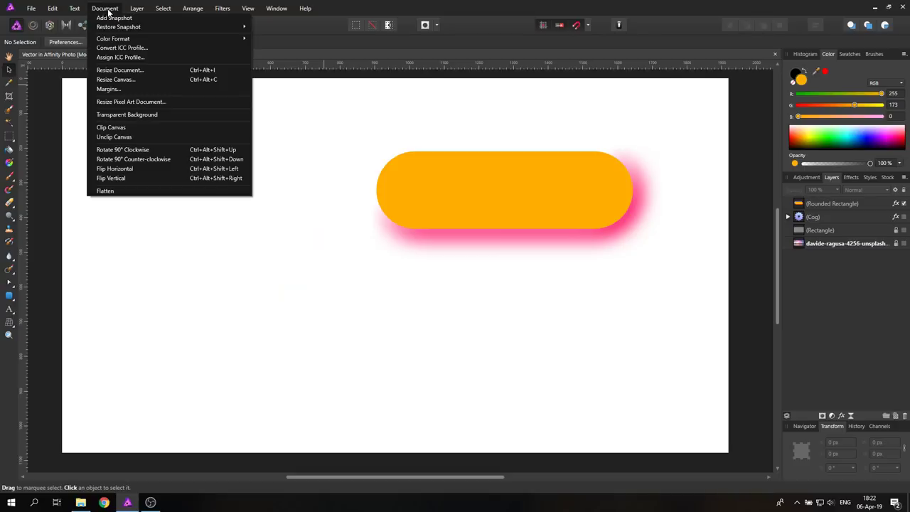
pyautogui.click(143, 116)
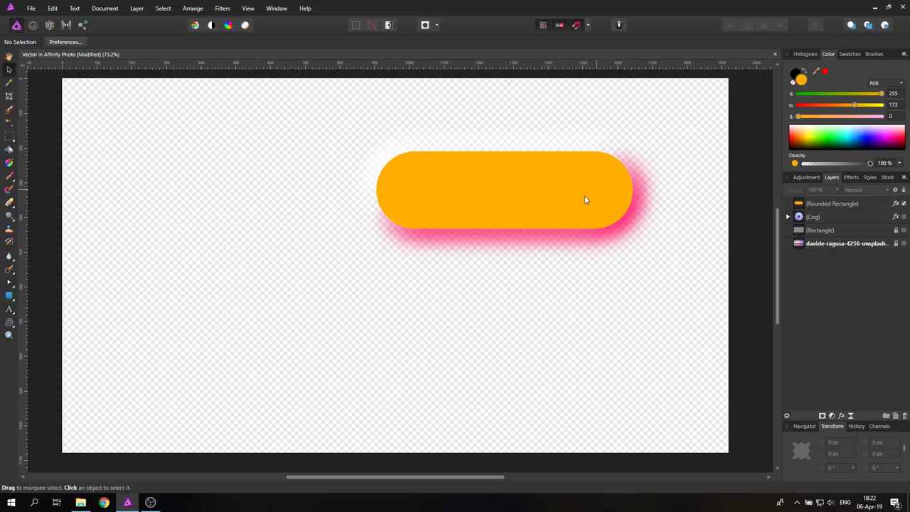
pyautogui.click(904, 230)
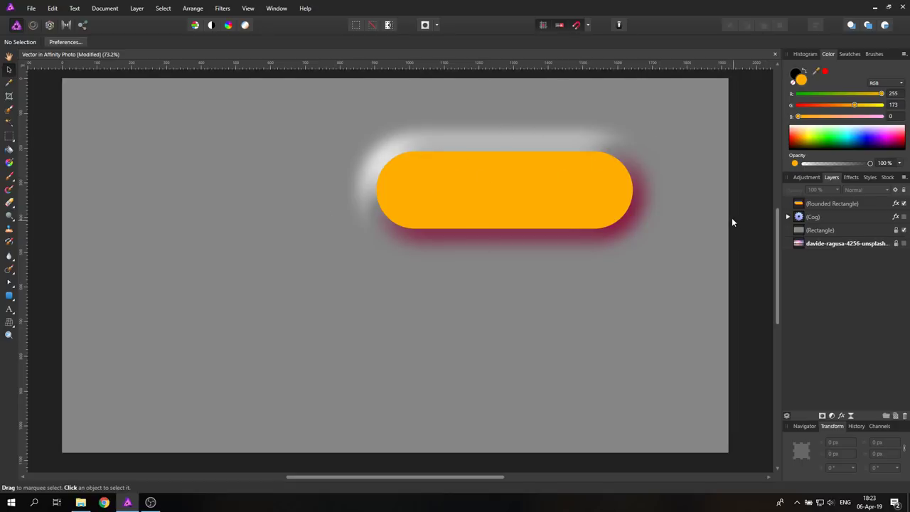
# - Set the rounded rectangle's Bevel/Emboss type back to Inner and close the effect settings
pyautogui.click(830, 204)
pyautogui.click(851, 177)
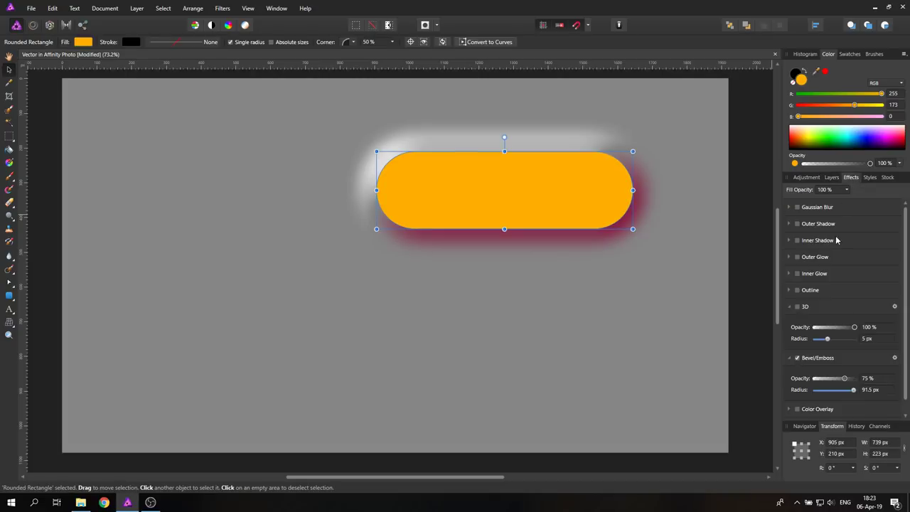
pyautogui.click(895, 359)
pyautogui.click(751, 300)
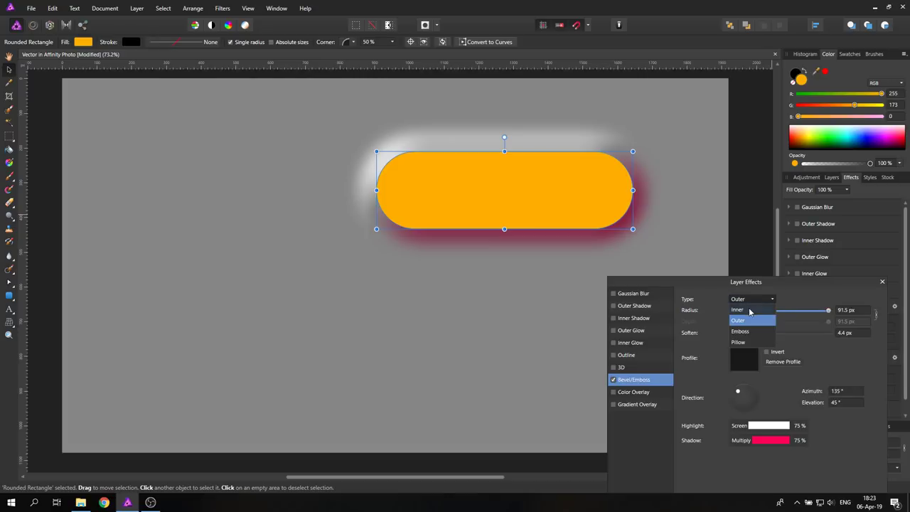
pyautogui.click(749, 310)
pyautogui.click(882, 281)
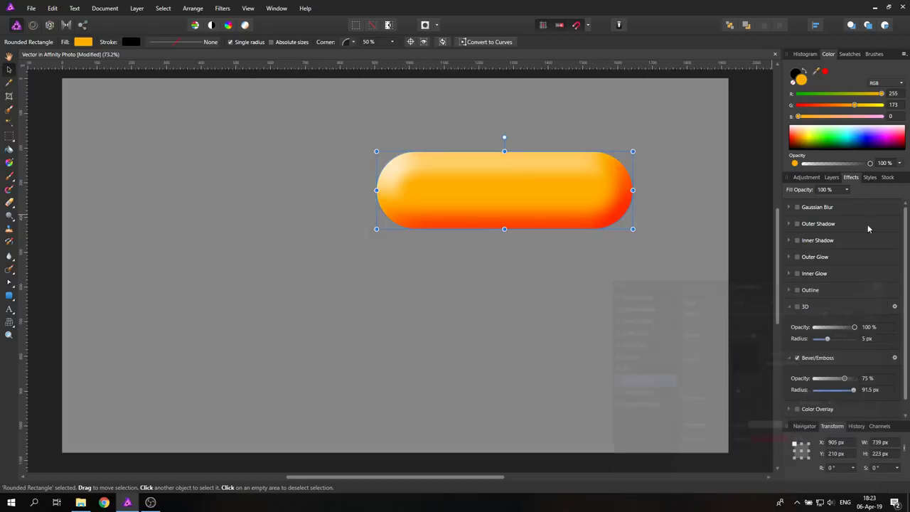
# - Show the cog again and move the rounded rectangle up to about X 860 px, Y 64 px
pyautogui.click(830, 177)
pyautogui.click(904, 216)
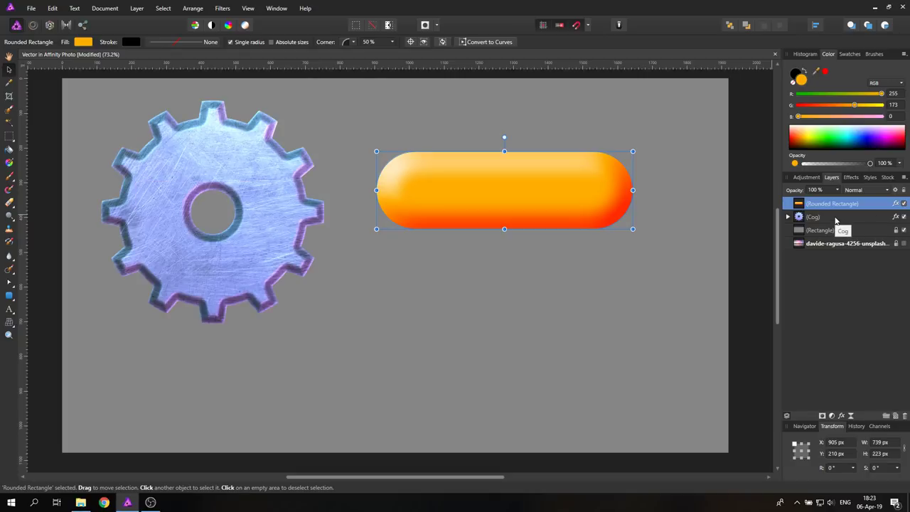
pyautogui.moveTo(516, 189); pyautogui.dragTo(501, 138)
# - Draw a circle about 470 px in diameter below the rounded rectangle and place it at about X 1114 px, Y 433 px
pyautogui.click(11, 297)
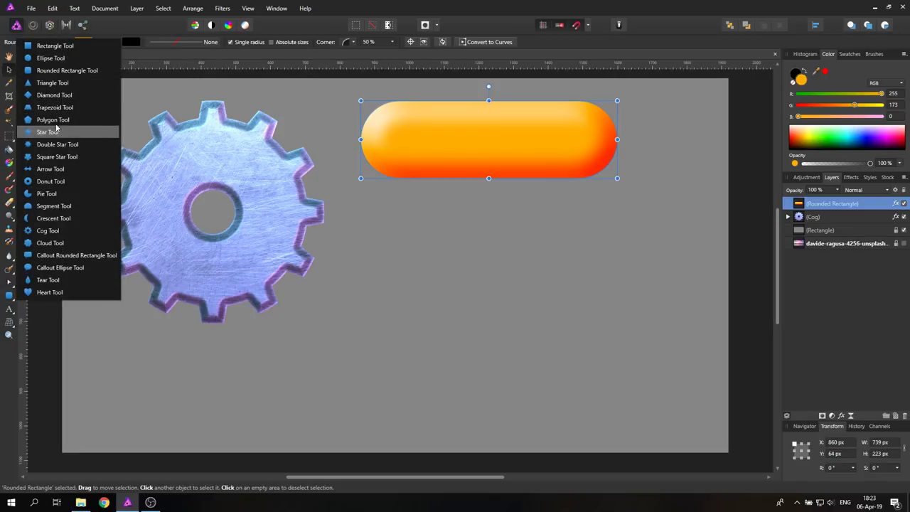
pyautogui.click(47, 58)
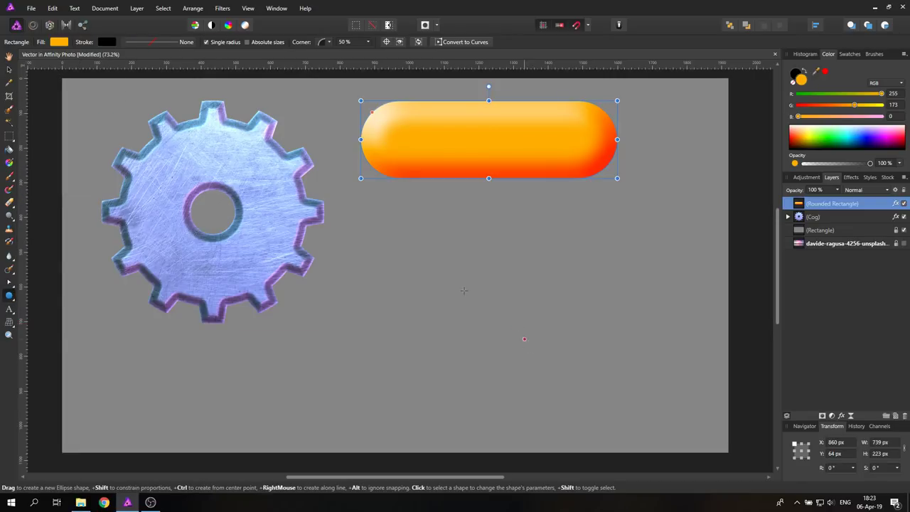
pyautogui.moveTo(468, 271); pyautogui.dragTo(672, 437)
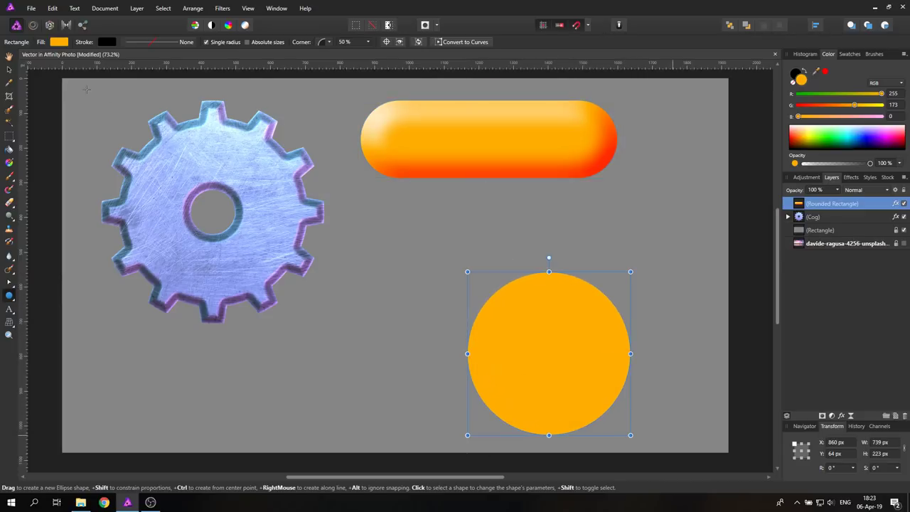
pyautogui.press('v')
pyautogui.moveTo(549, 315); pyautogui.dragTo(531, 271)
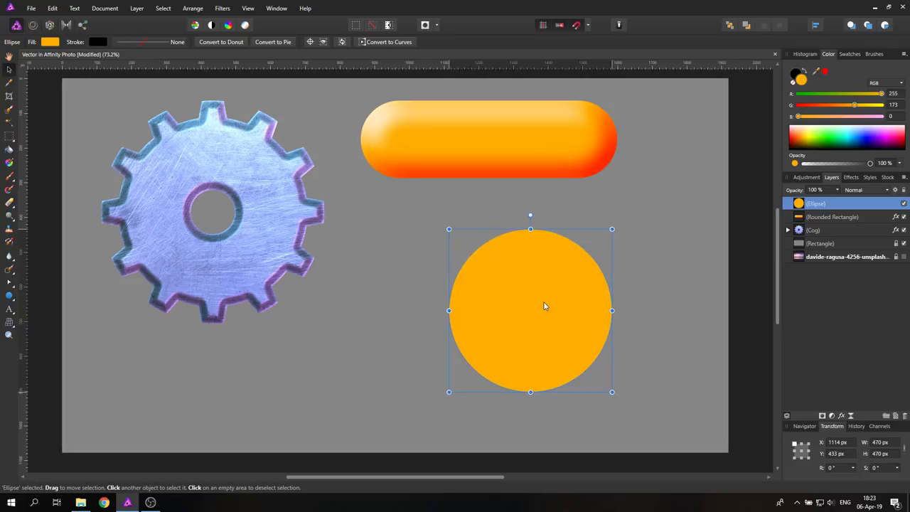
# - Give the circle a Radial gradient fill running from white in the centre to orange at the edge
pyautogui.click(51, 42)
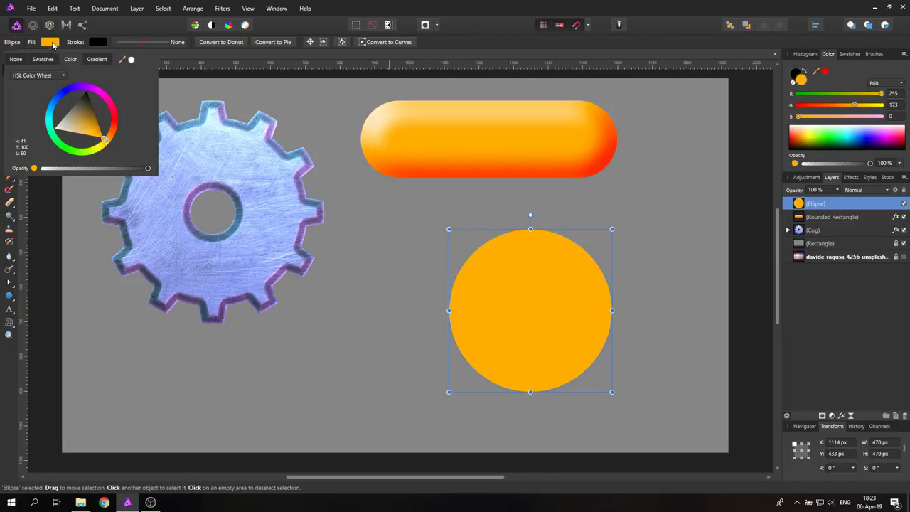
pyautogui.click(96, 60)
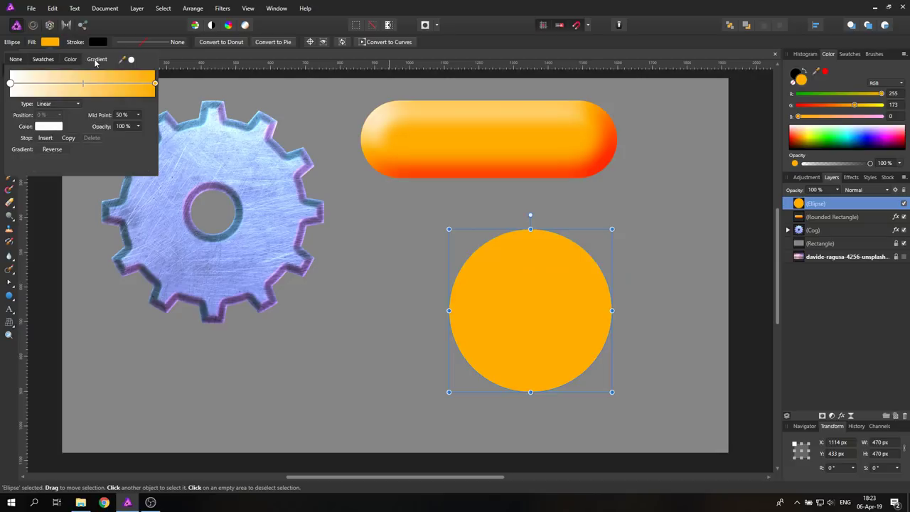
pyautogui.click(65, 106)
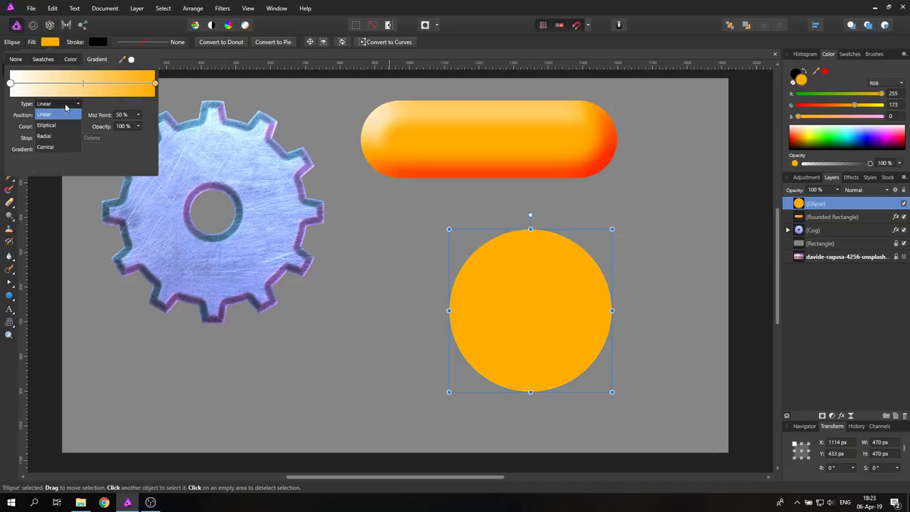
pyautogui.click(53, 140)
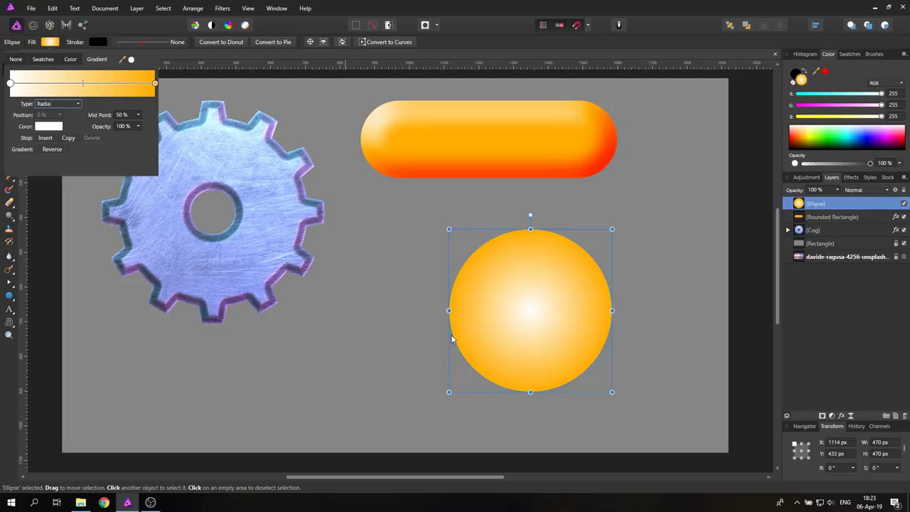
# - Change the outer stop of the circle's gradient to a saturated red with hue 350
pyautogui.click(155, 84)
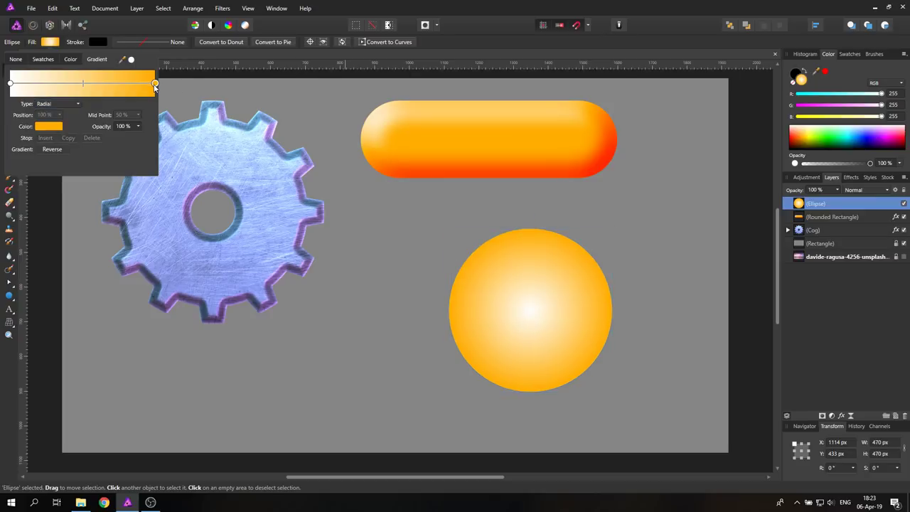
pyautogui.click(48, 126)
pyautogui.click(100, 187)
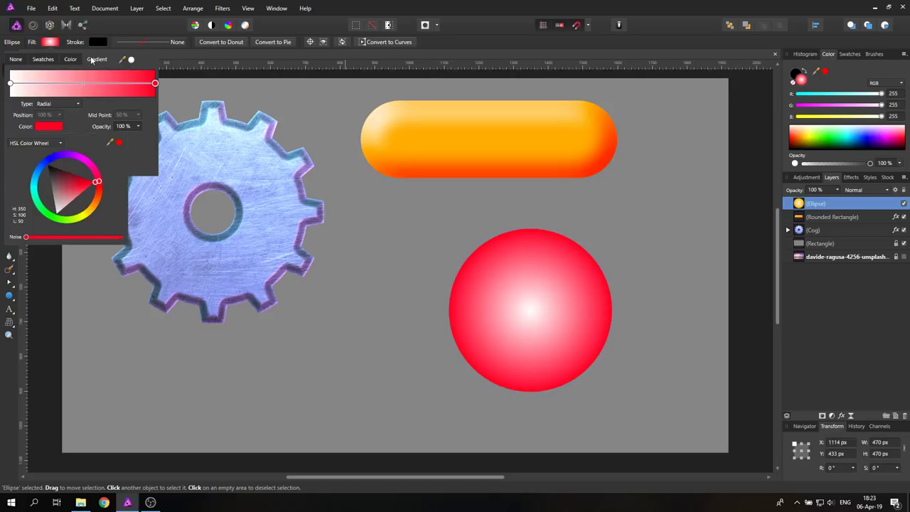
pyautogui.click(50, 43)
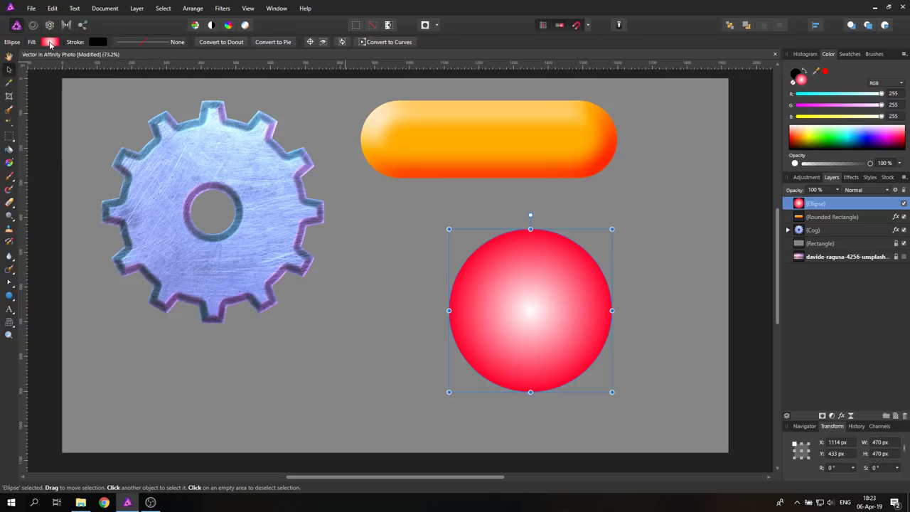
# - Move the white centre of the circle's radial gradient toward the circle's upper-right edge as a highlight
pyautogui.click(9, 165)
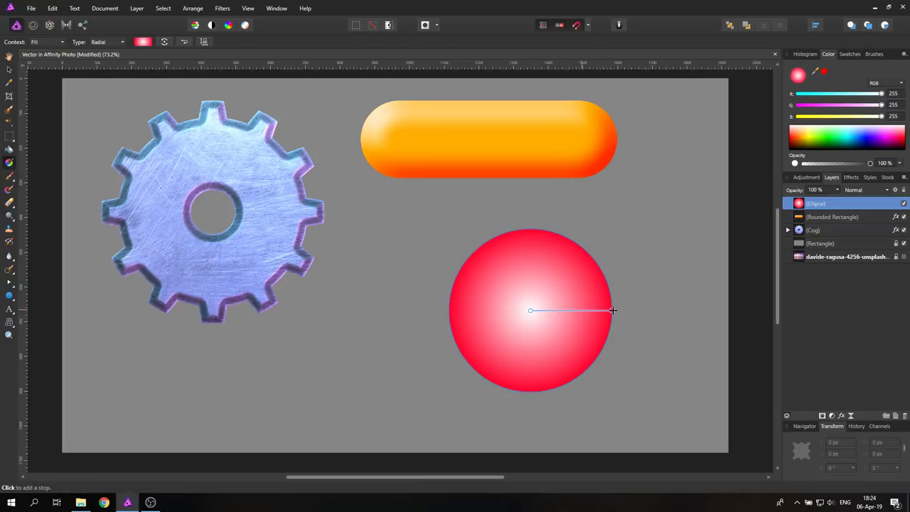
pyautogui.moveTo(530, 310); pyautogui.dragTo(567, 250)
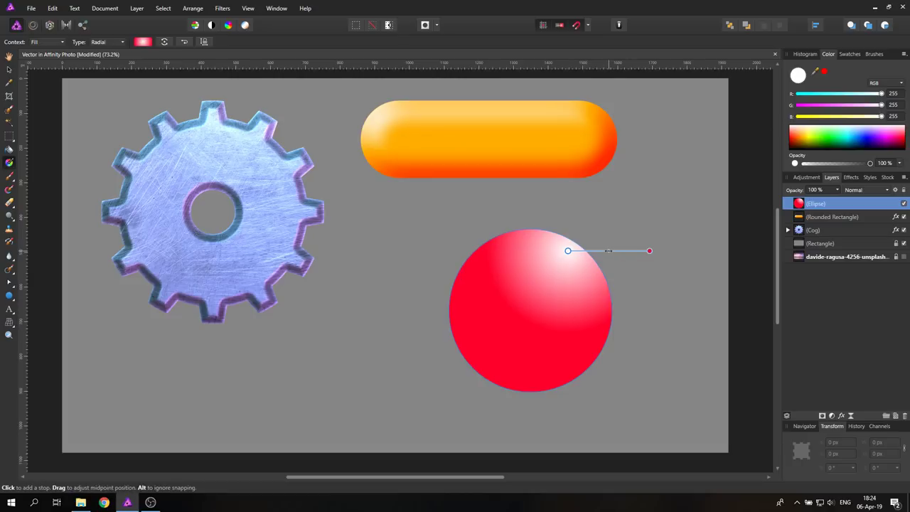
# - Tighten the circle's white highlight by moving the gradient midpoint to 39 %, and duplicate the circle
pyautogui.moveTo(608, 250)
pyautogui.mouseDown()
pyautogui.moveTo(570, 250)
pyautogui.moveTo(637, 251)
pyautogui.moveTo(598, 250)
pyautogui.mouseUp()
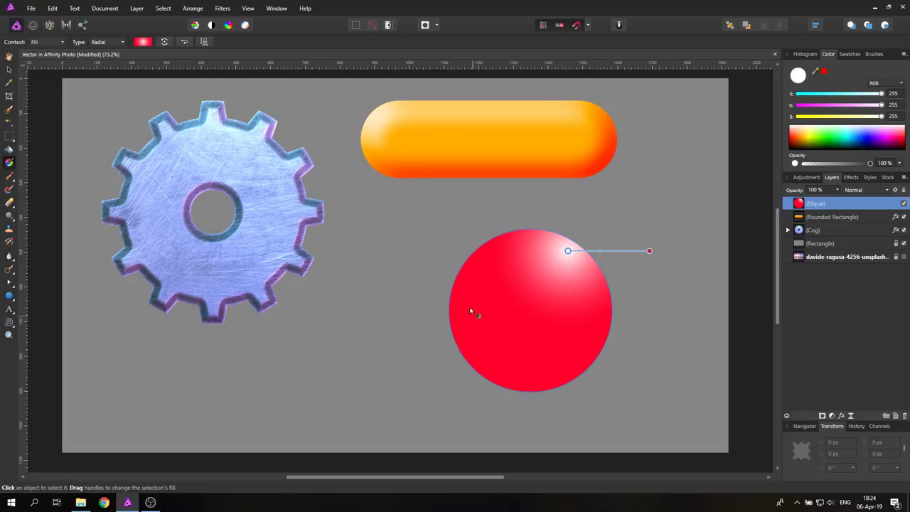
pyautogui.rightClick(798, 206)
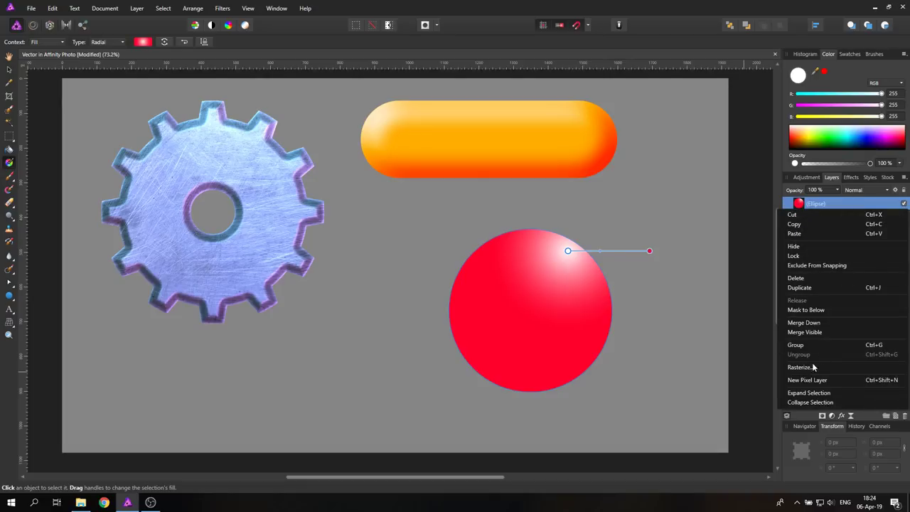
pyautogui.click(805, 288)
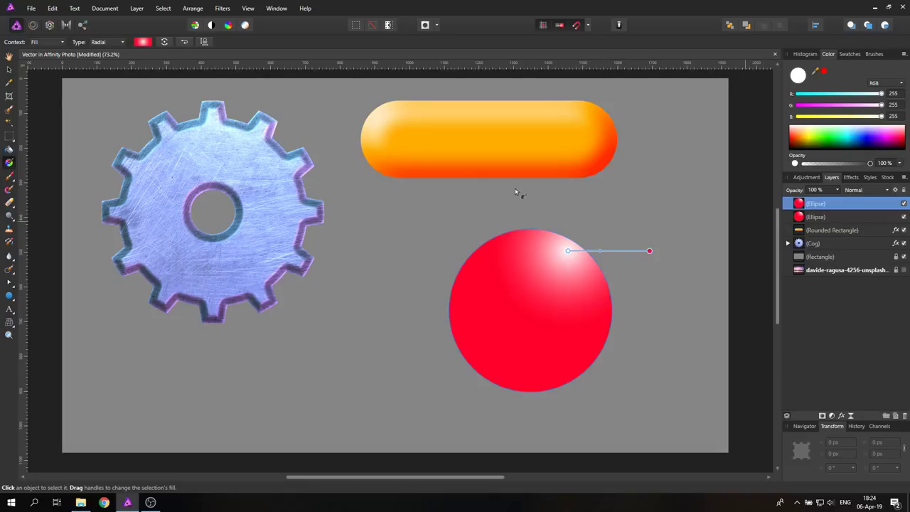
# - Change the inner stop of the duplicate circle's radial gradient to black with 0 % opacity
pyautogui.click(10, 296)
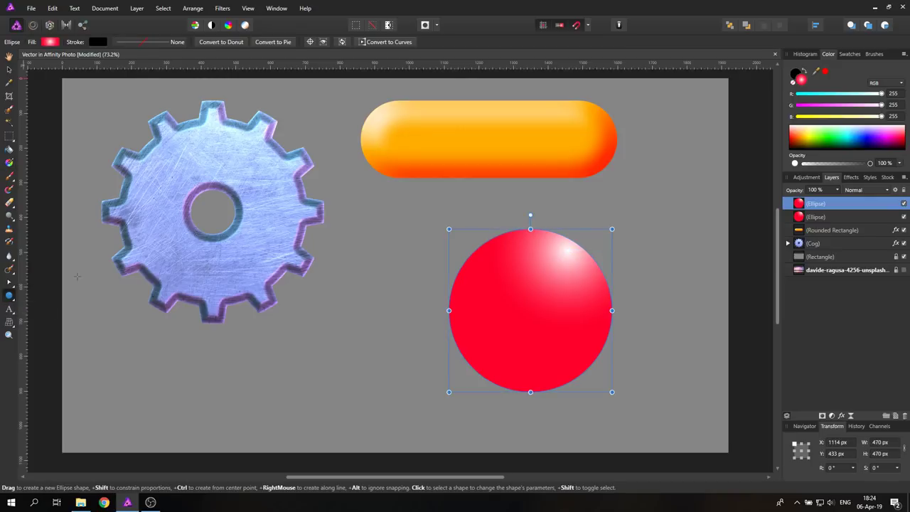
pyautogui.click(50, 42)
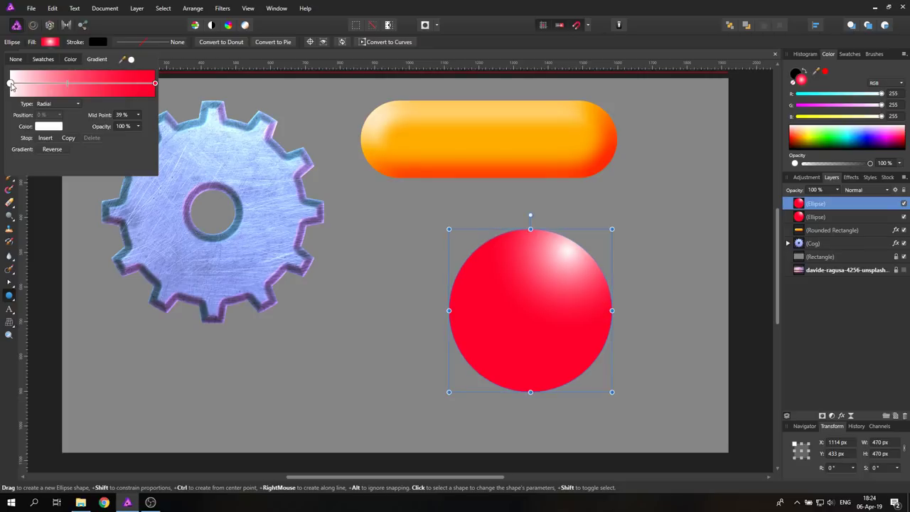
pyautogui.click(44, 128)
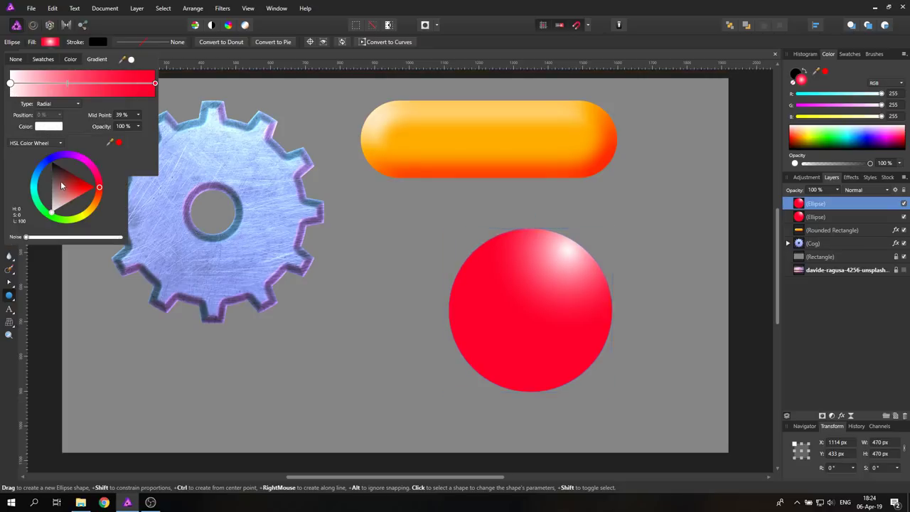
pyautogui.moveTo(62, 189); pyautogui.dragTo(52, 163)
pyautogui.click(138, 126)
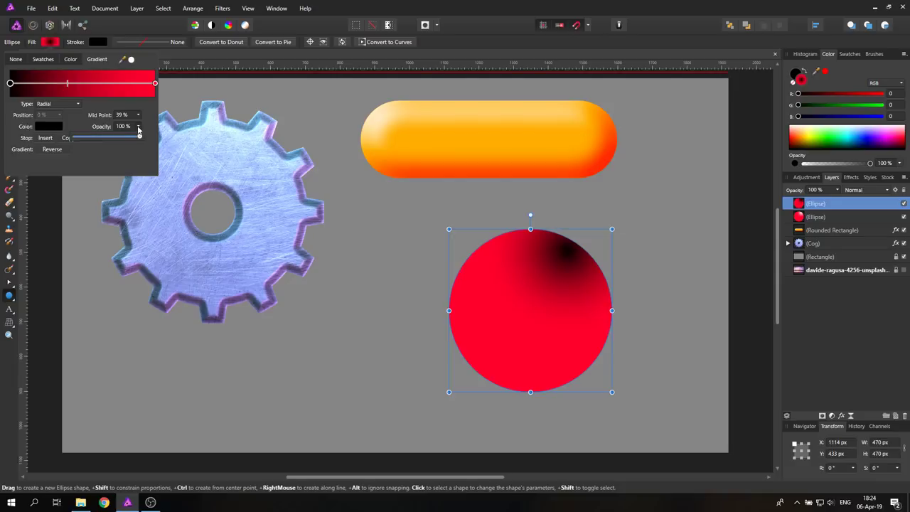
pyautogui.moveTo(139, 136); pyautogui.dragTo(34, 138)
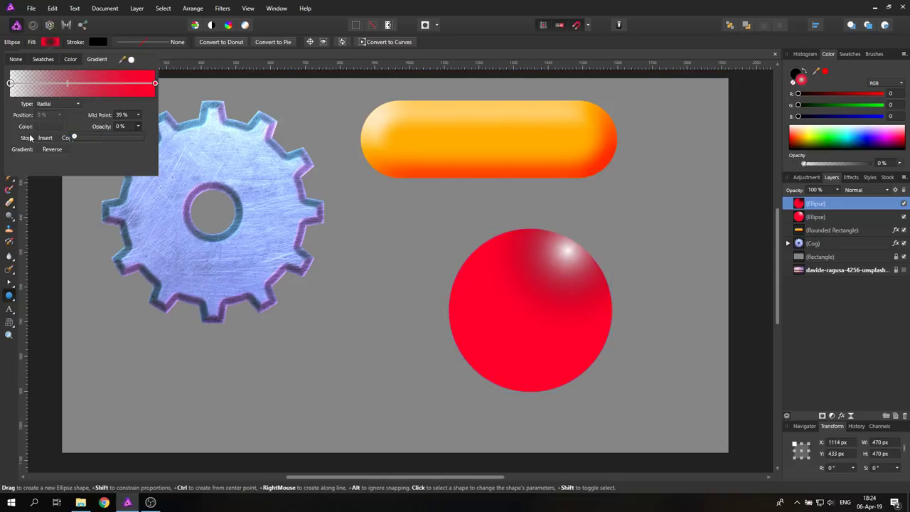
# - Change the outer stop of the duplicate circle's gradient to black at 100 % opacity
pyautogui.click(155, 84)
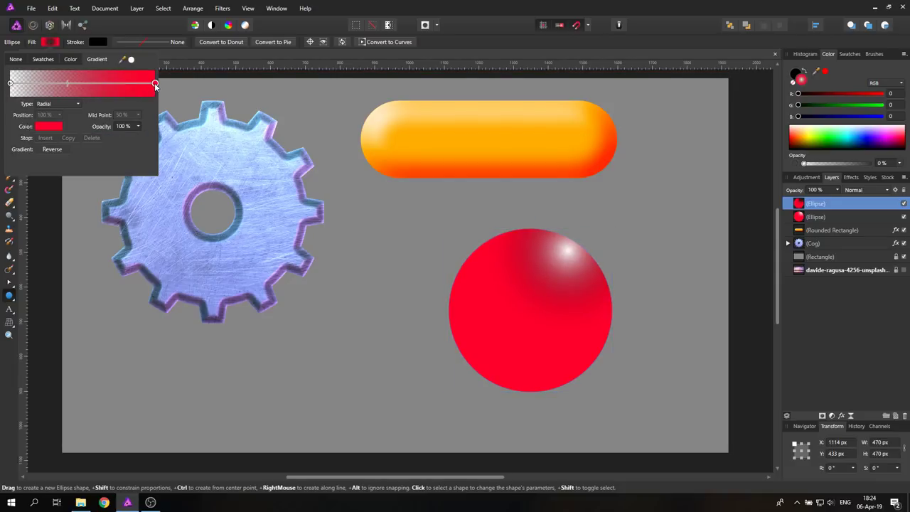
pyautogui.click(52, 131)
pyautogui.click(66, 205)
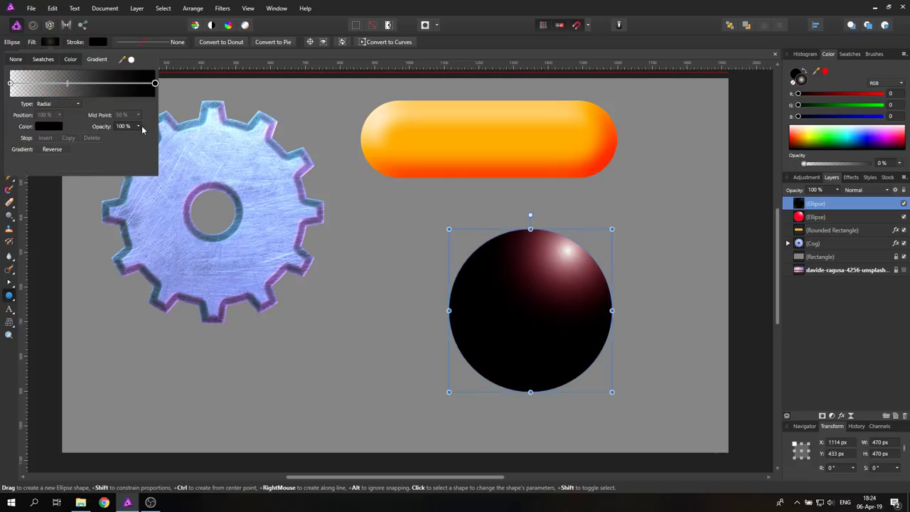
pyautogui.click(49, 44)
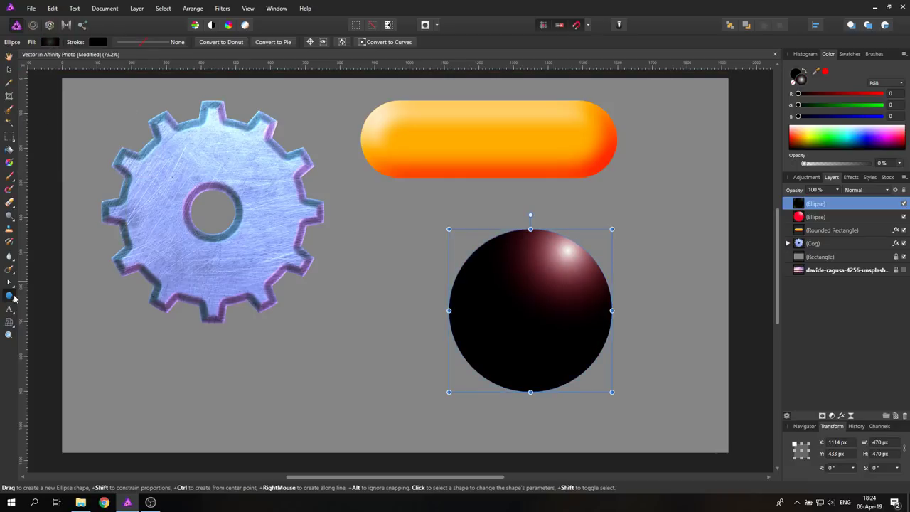
# - Stretch the black gradient from the highlight to the circle's lower-left edge and shift its midpoint toward the dark end
pyautogui.click(9, 163)
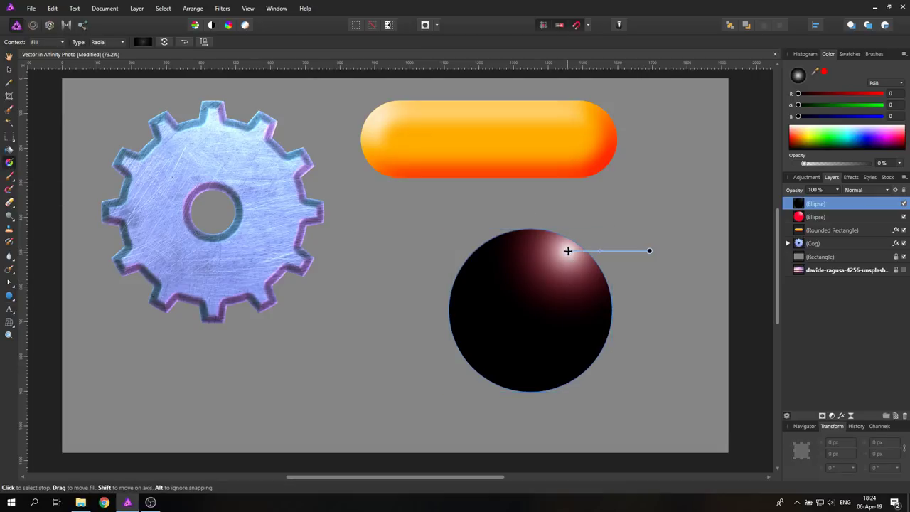
pyautogui.moveTo(649, 251); pyautogui.dragTo(465, 392)
pyautogui.moveTo(524, 311); pyautogui.dragTo(476, 378)
pyautogui.press('0')
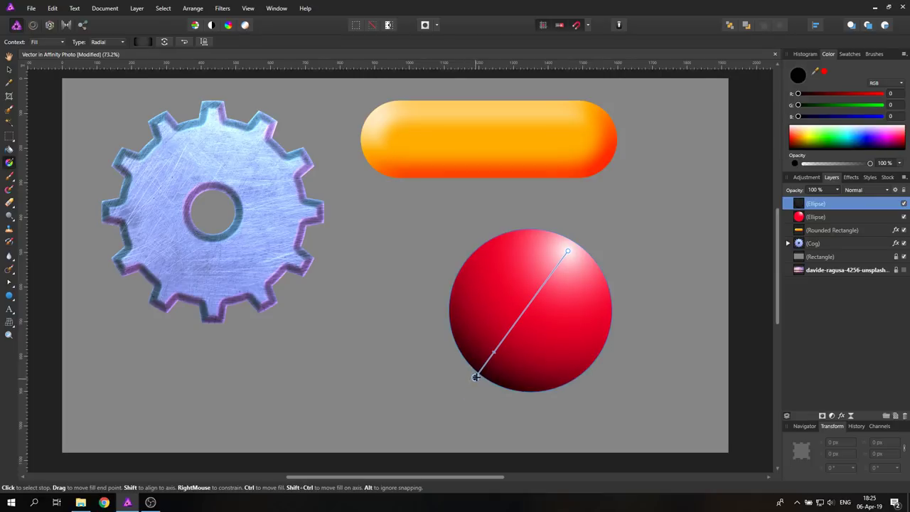
pyautogui.click(498, 344)
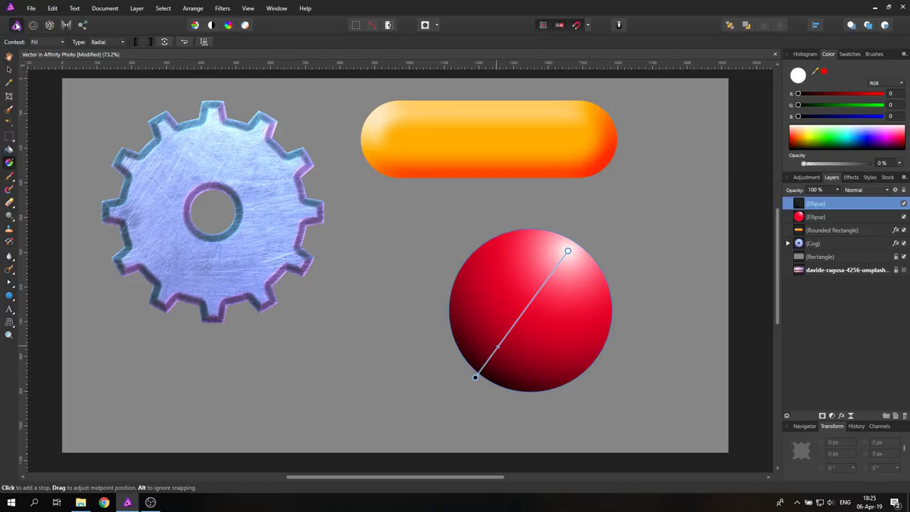
# - Group the two circles and move the group over the cog's lower part, to about X 93 px, Y 540 px
pyautogui.click(8, 69)
pyautogui.click(752, 286)
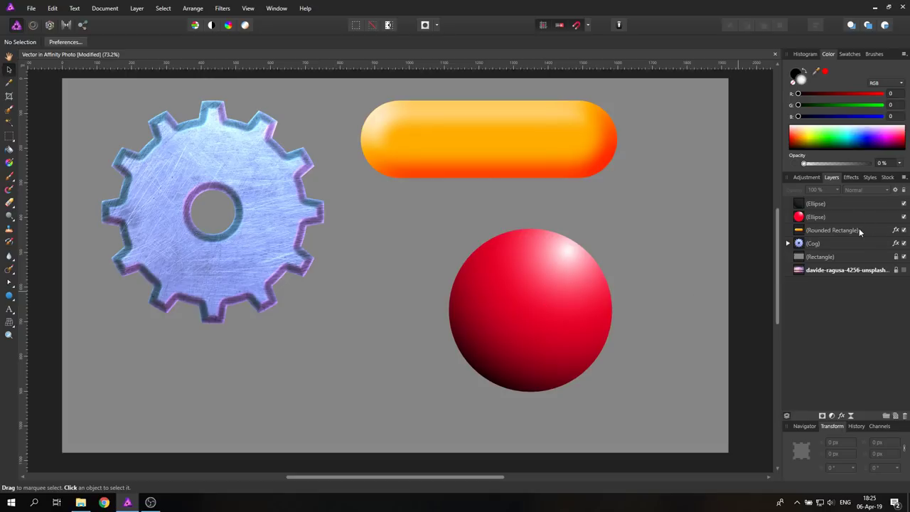
pyautogui.click(831, 202)
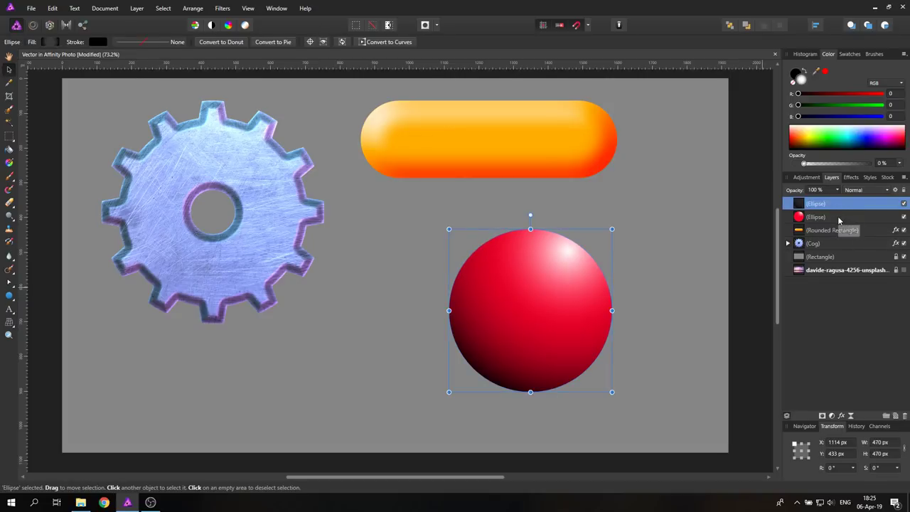
pyautogui.keyDown('shift'); pyautogui.click(838, 218); pyautogui.keyUp('shift')
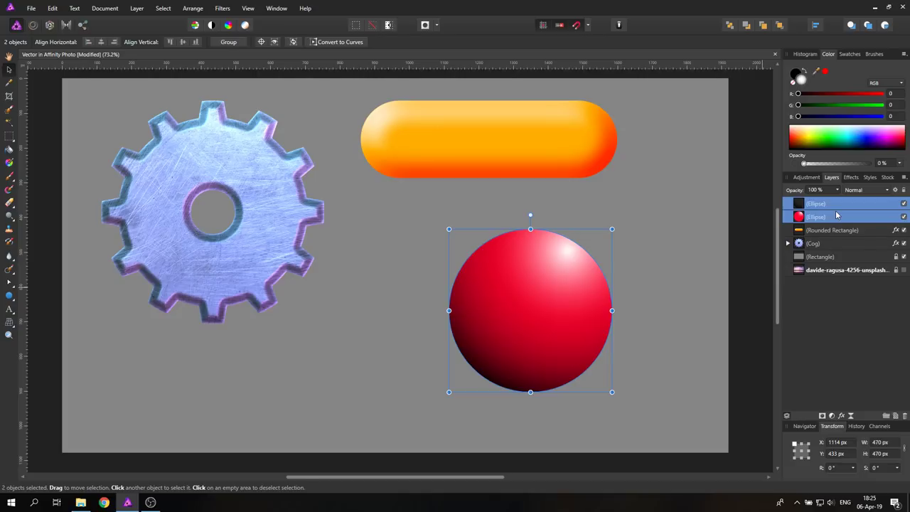
pyautogui.hotkey('ctrl', 'g')
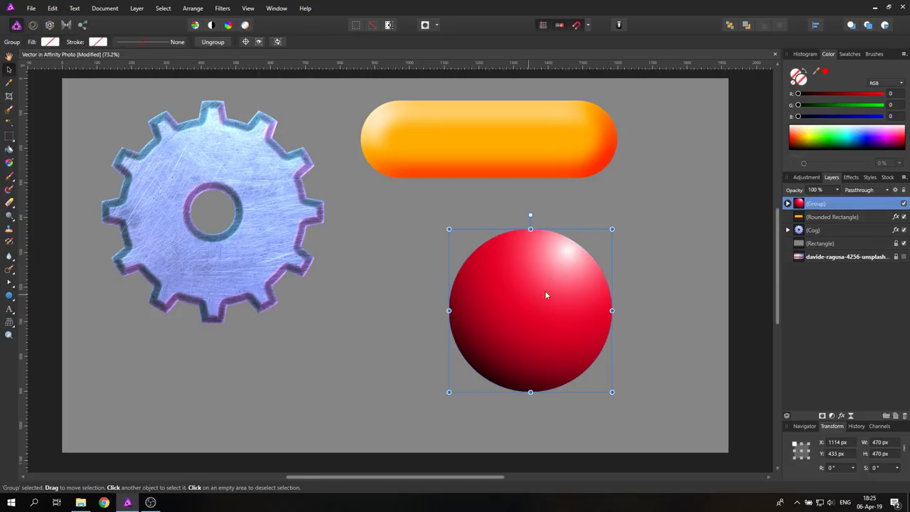
pyautogui.moveTo(506, 291); pyautogui.dragTo(160, 335)
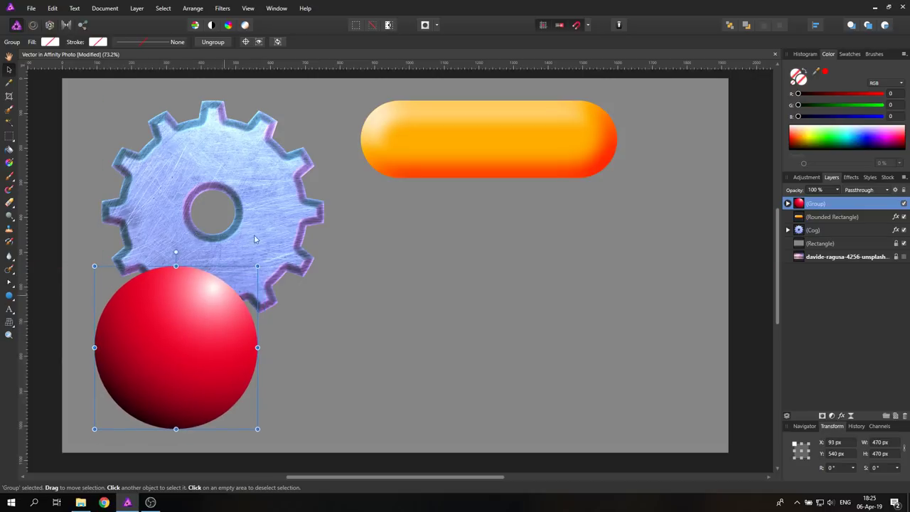
# - Turn on Scale with Object for the cog's 3D effect and shrink the cog proportionally until it clears the red sphere
pyautogui.click(261, 197)
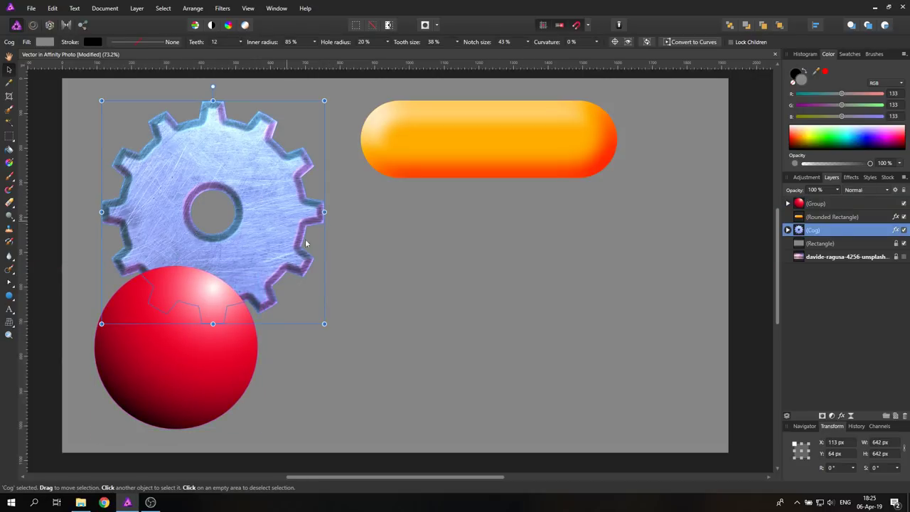
pyautogui.click(851, 178)
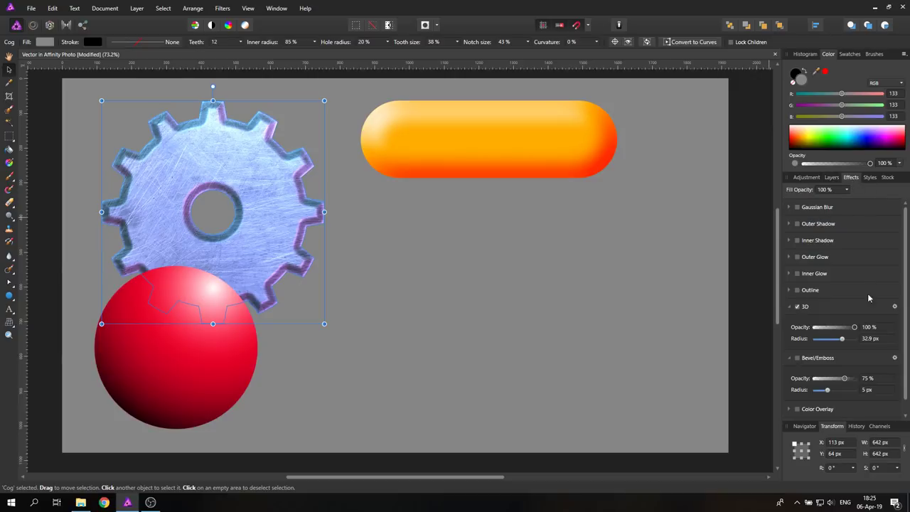
pyautogui.click(895, 307)
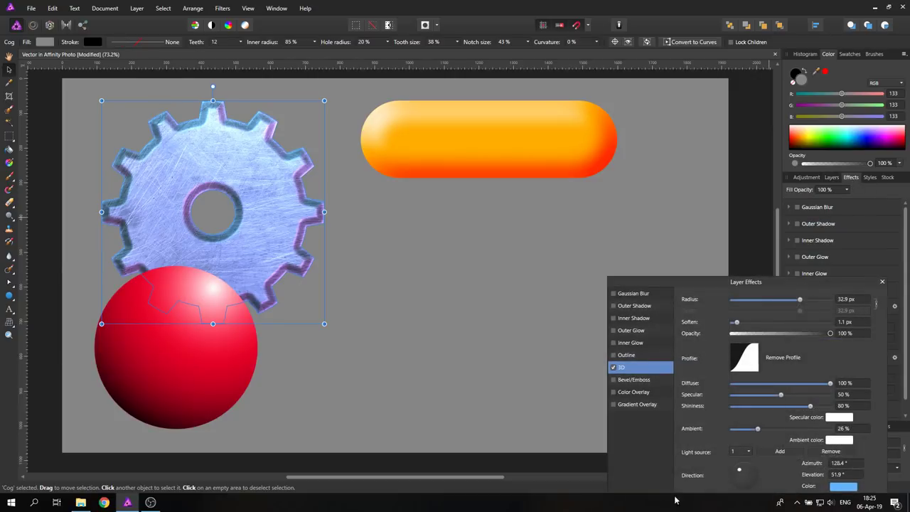
pyautogui.moveTo(690, 280); pyautogui.dragTo(668, 185)
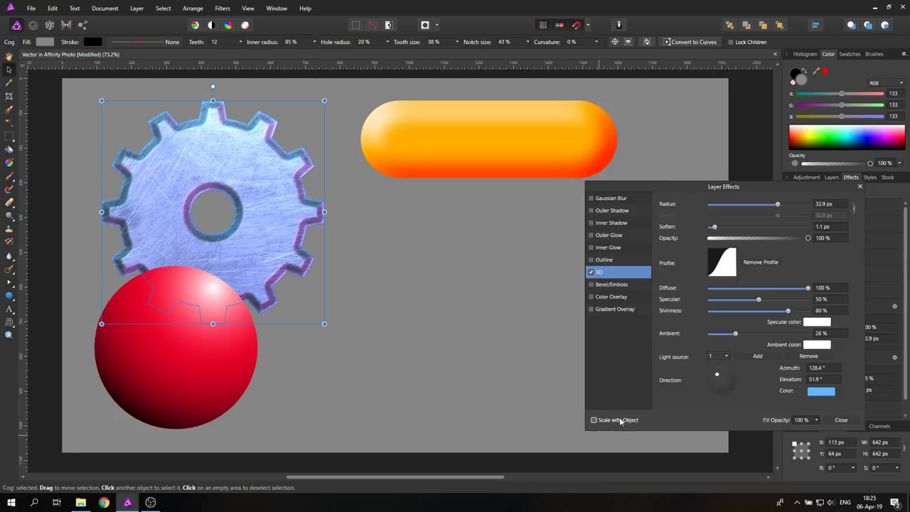
pyautogui.click(595, 420)
pyautogui.click(860, 187)
pyautogui.moveTo(324, 323); pyautogui.dragTo(253, 251)
# - Turn on Scale with Object for the orange rounded rectangle's Bevel/Emboss effect
pyautogui.click(448, 159)
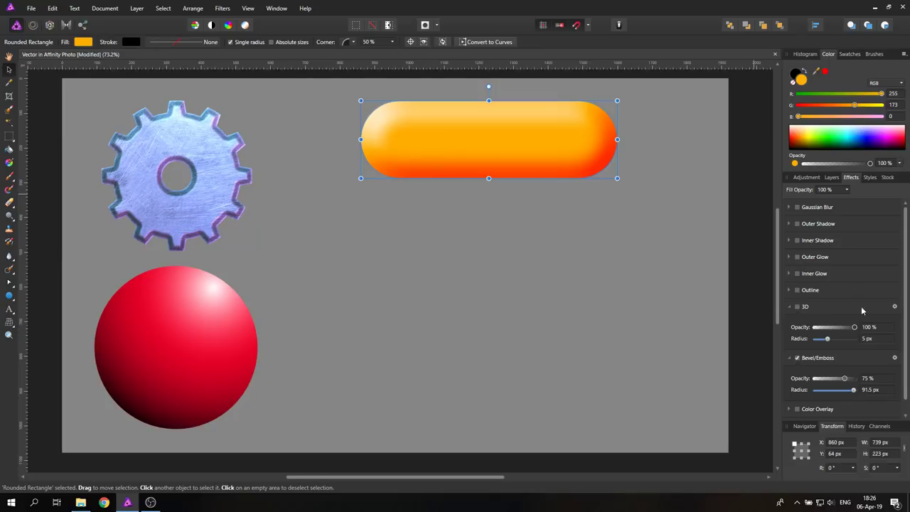
pyautogui.click(895, 359)
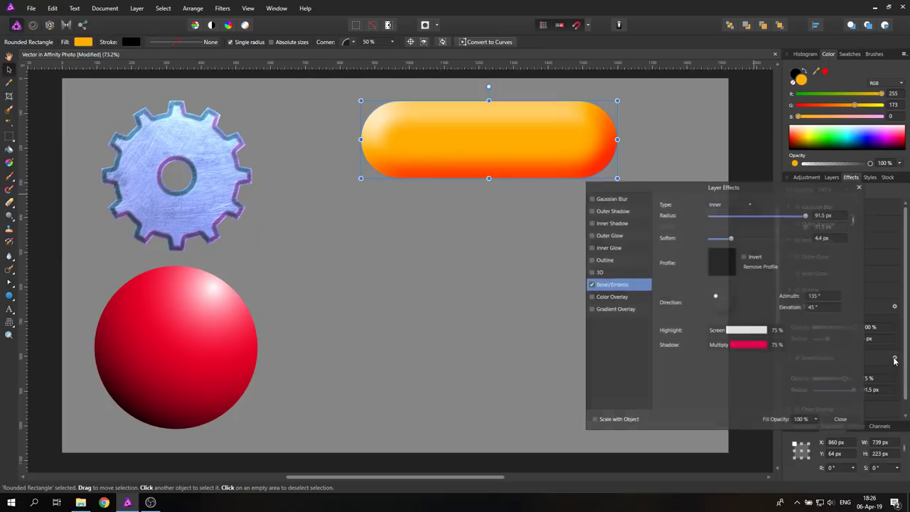
pyautogui.click(595, 420)
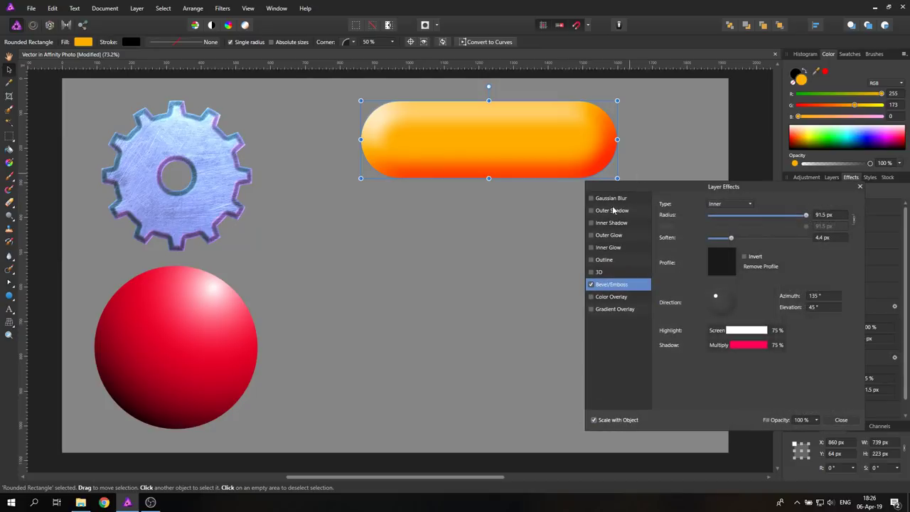
pyautogui.click(841, 420)
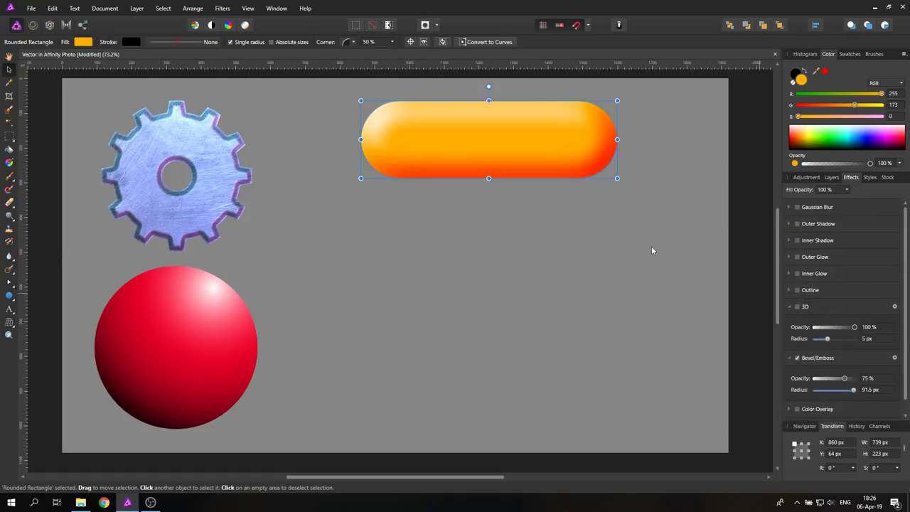
# - Check which layer effects are applied to the red sphere group and return to the layer list
pyautogui.click(182, 338)
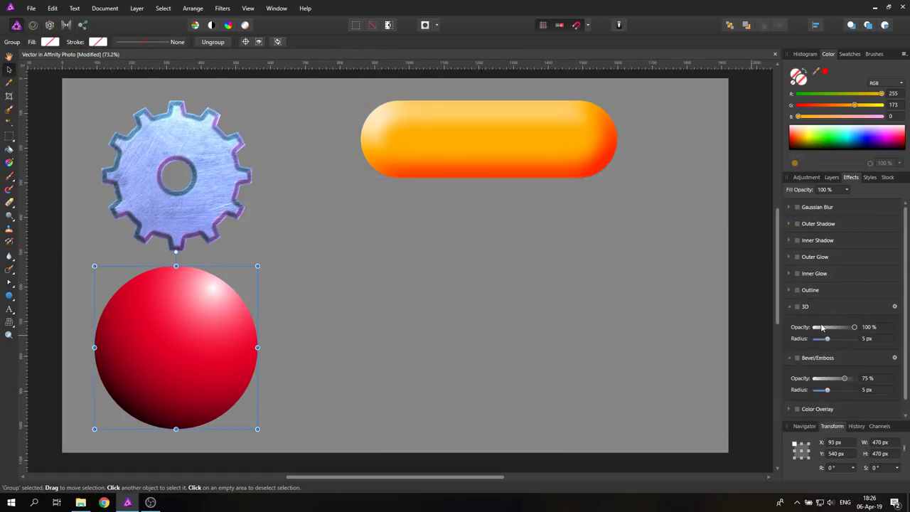
pyautogui.scroll(-1, 844, 357)
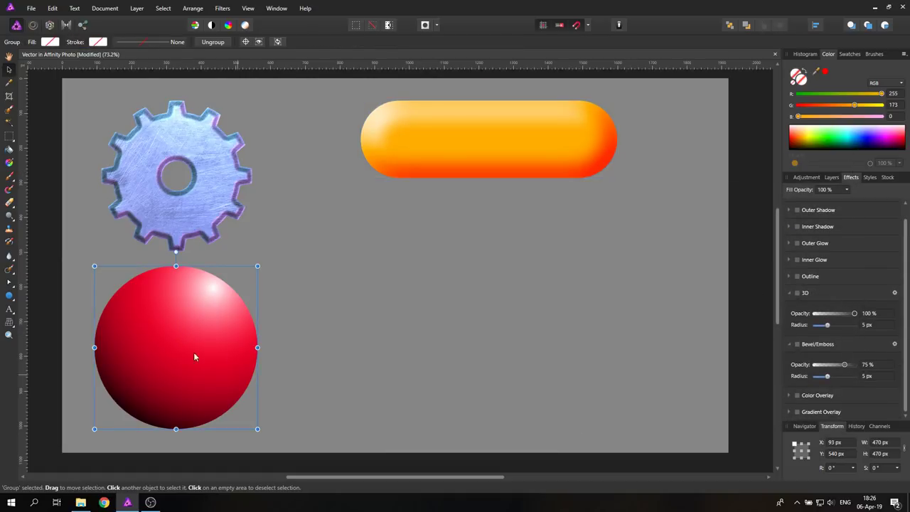
pyautogui.click(832, 177)
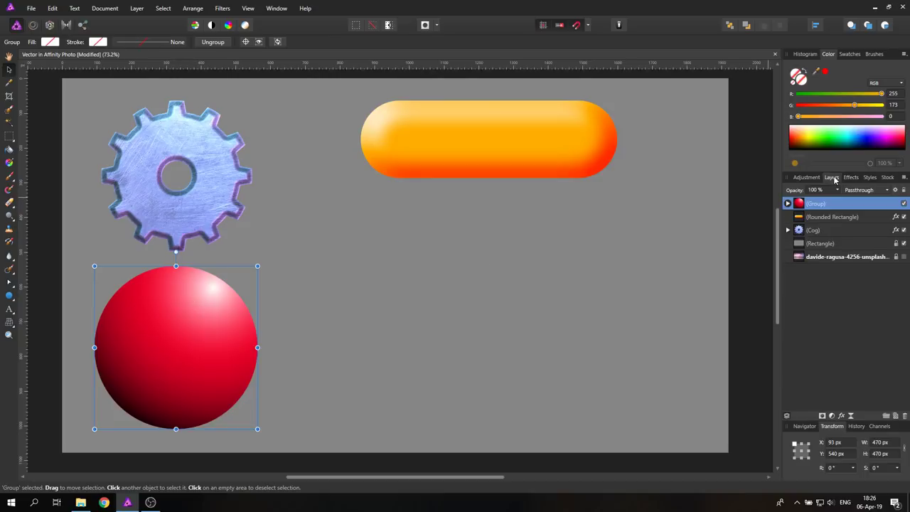
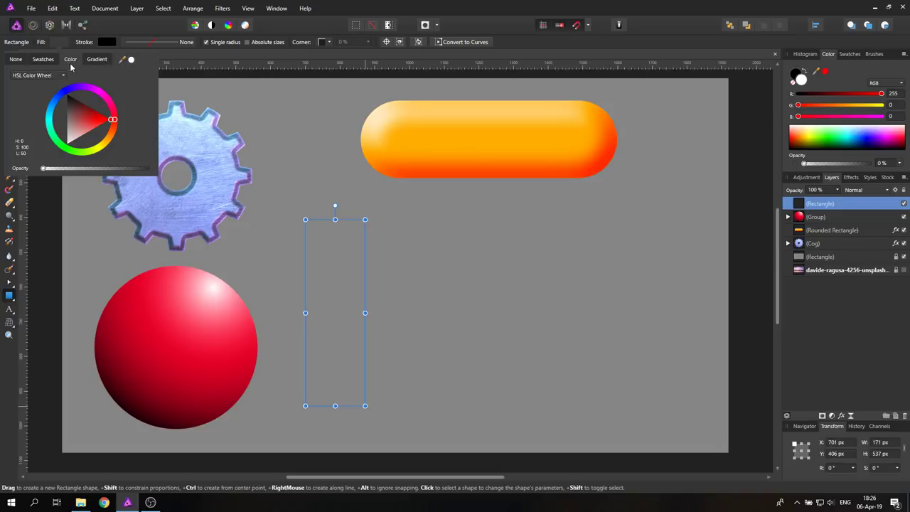
# - Draw a second rectangle about 285 × 524 px beside the unfilled one, below the orange button
pyautogui.click(9, 70)
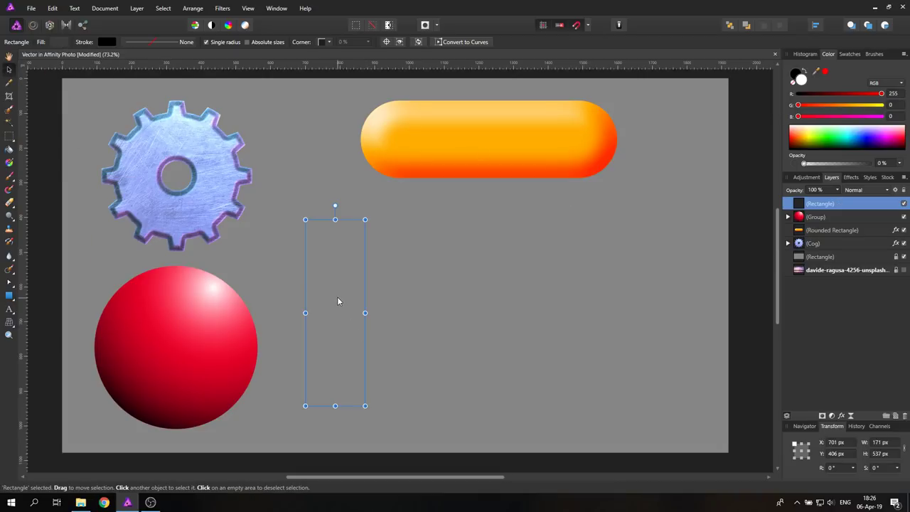
pyautogui.click(8, 296)
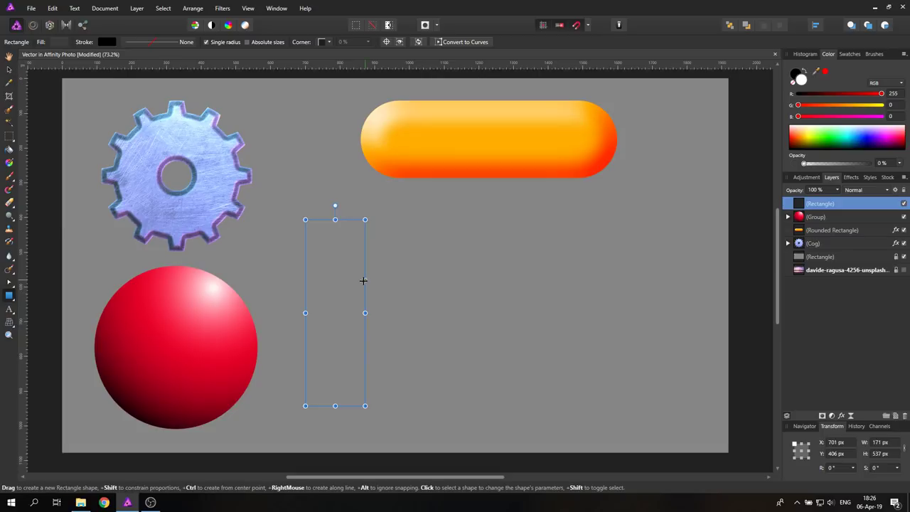
pyautogui.moveTo(402, 229)
pyautogui.mouseDown()
pyautogui.moveTo(488, 345)
pyautogui.moveTo(501, 410)
pyautogui.mouseUp()
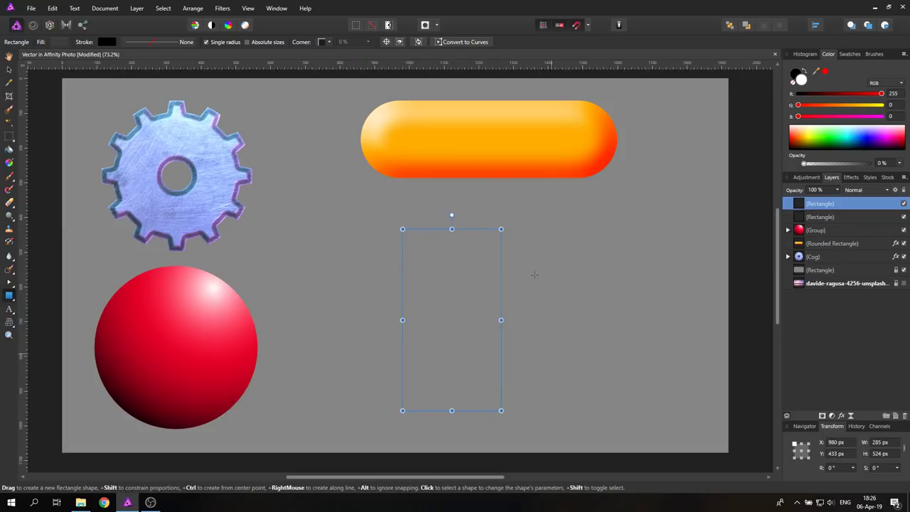
# - Switch the fill colour picker to RGB Sliders and fill the new rectangle with red (255, 22, 22)
pyautogui.click(63, 46)
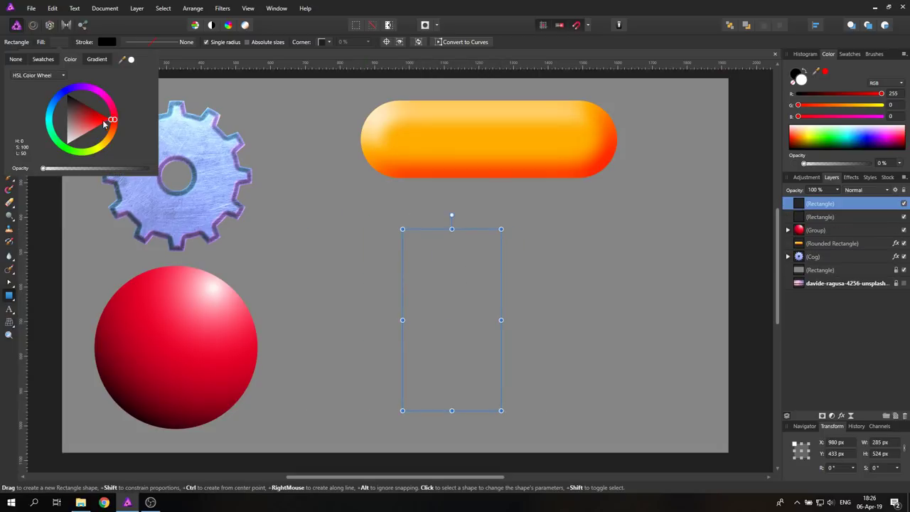
pyautogui.click(59, 75)
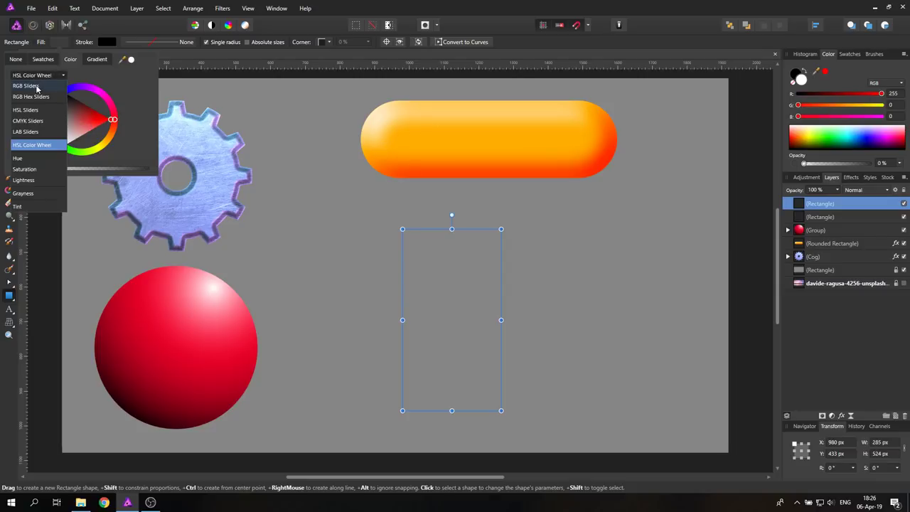
pyautogui.click(36, 86)
pyautogui.moveTo(58, 129); pyautogui.dragTo(4, 139)
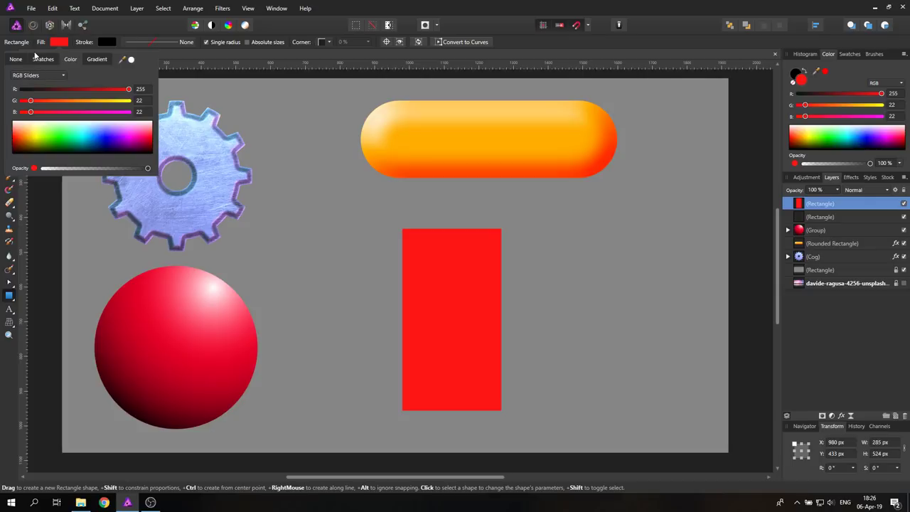
pyautogui.click(59, 42)
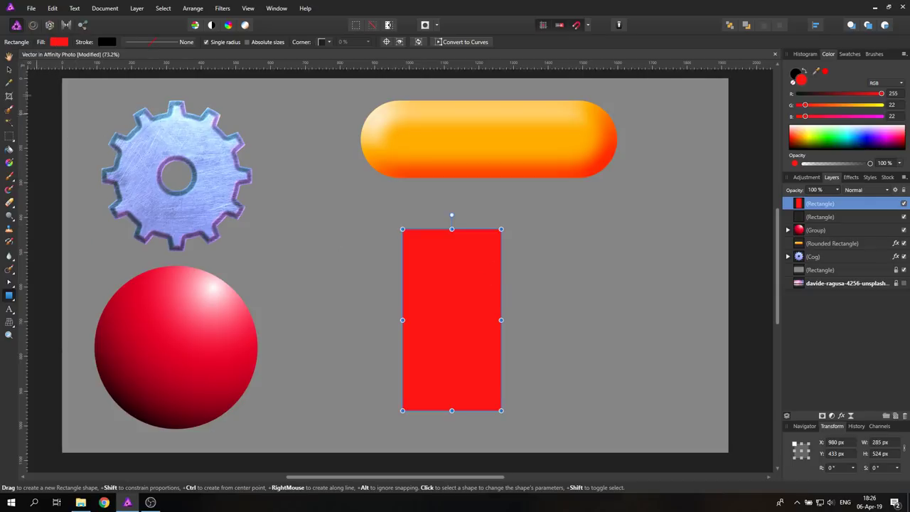
# - Delete the narrow unfilled rectangle and move the red rectangle to about X 748 px, Y 421 px
pyautogui.click(8, 69)
pyautogui.click(352, 306)
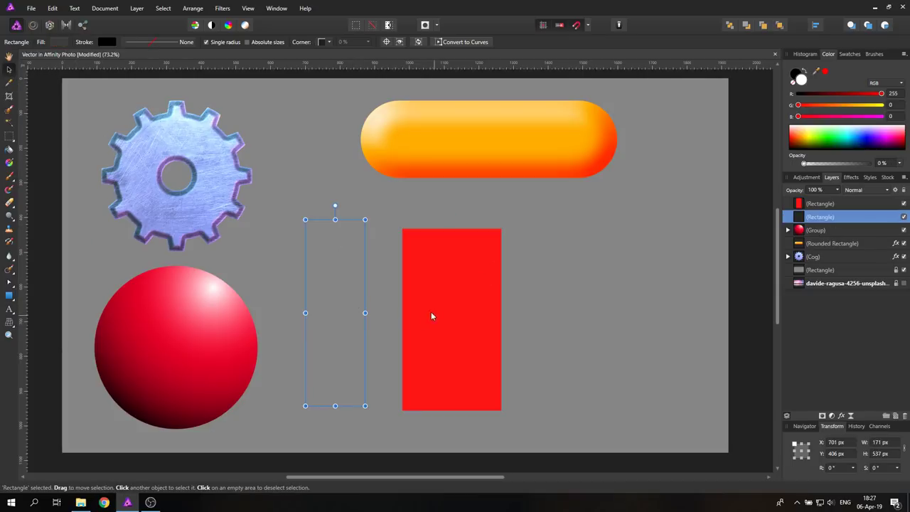
pyautogui.press('Delete')
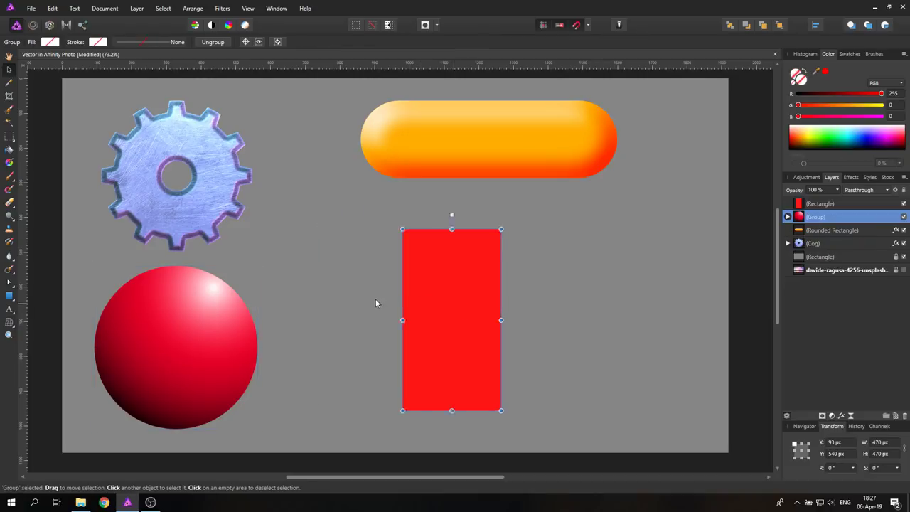
pyautogui.hotkey('ctrl', 'z')
# - Draw five more red rectangles of different sizes, spread between the large red rectangle and the canvas's right edge
pyautogui.click(11, 300)
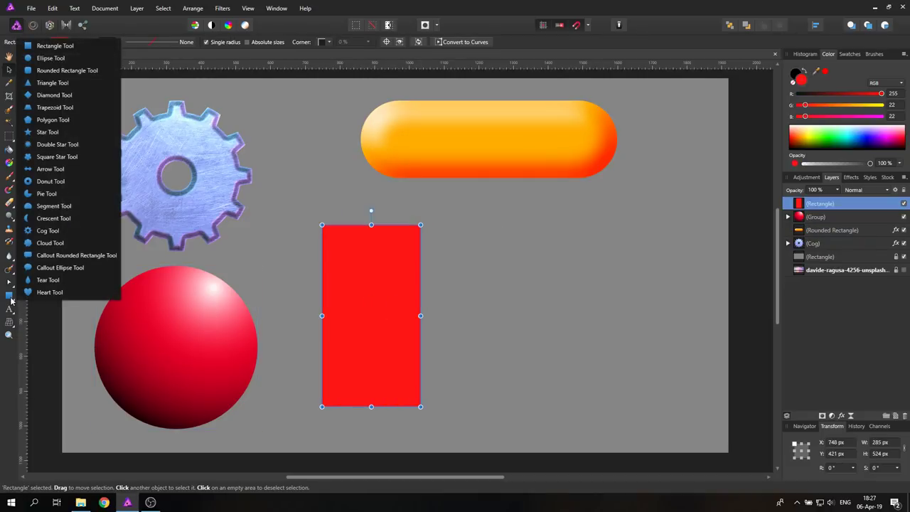
pyautogui.click(9, 298)
pyautogui.moveTo(439, 203); pyautogui.dragTo(469, 287)
pyautogui.moveTo(455, 319); pyautogui.dragTo(496, 407)
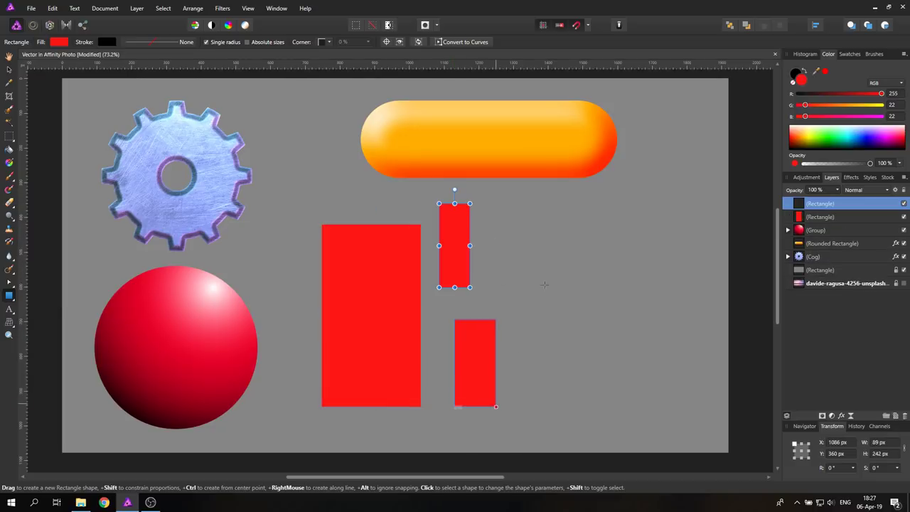
pyautogui.moveTo(522, 230); pyautogui.dragTo(562, 377)
pyautogui.moveTo(578, 204); pyautogui.dragTo(612, 293)
pyautogui.moveTo(595, 327); pyautogui.dragTo(703, 411)
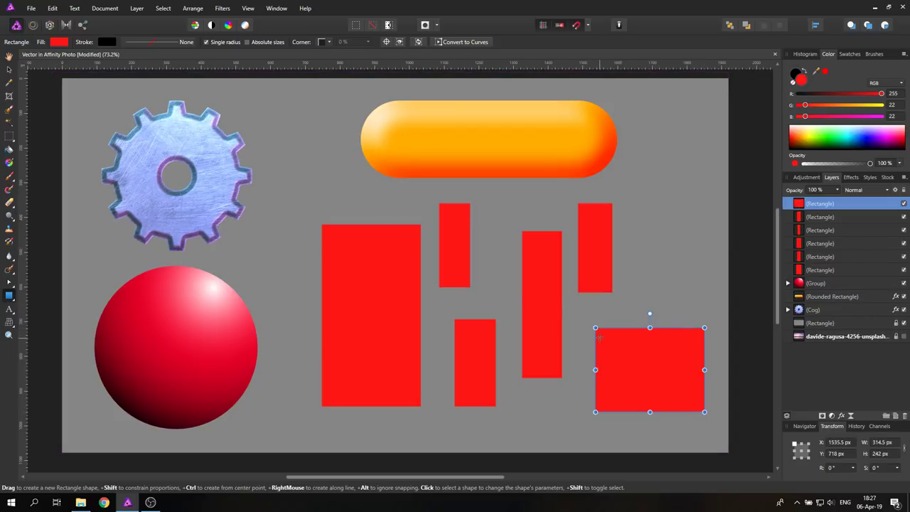
# - Select all six red rectangles and apply one shared linear gradient fill from white to red with the Gradient tool
pyautogui.click(9, 69)
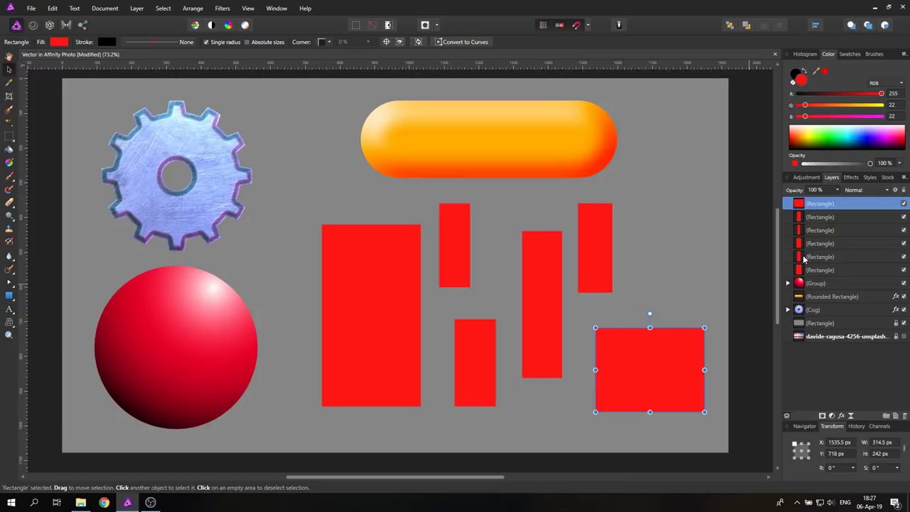
pyautogui.keyDown('shift'); pyautogui.click(839, 270); pyautogui.keyUp('shift')
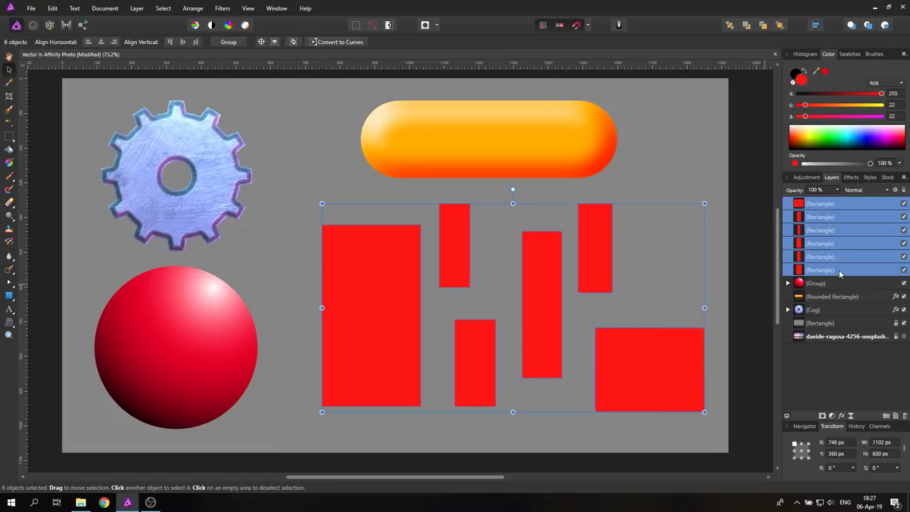
pyautogui.click(838, 205)
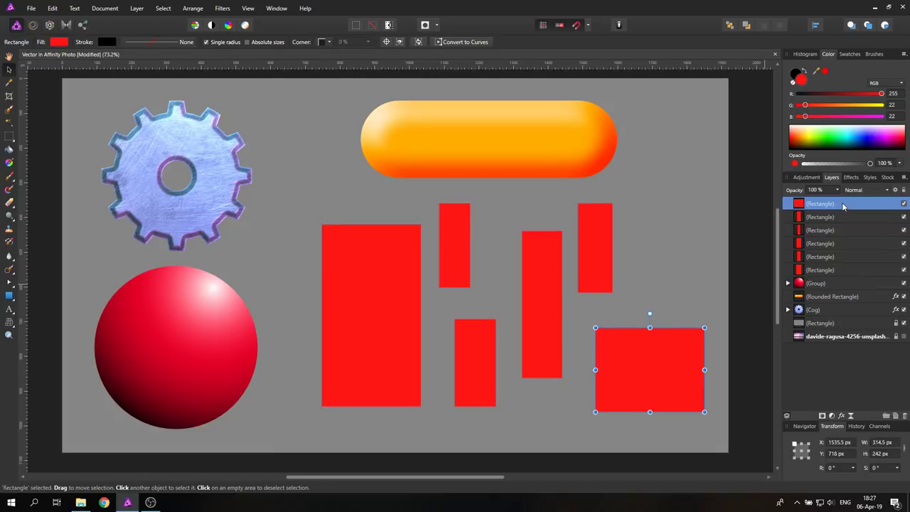
pyautogui.keyDown('shift'); pyautogui.click(844, 269); pyautogui.keyUp('shift')
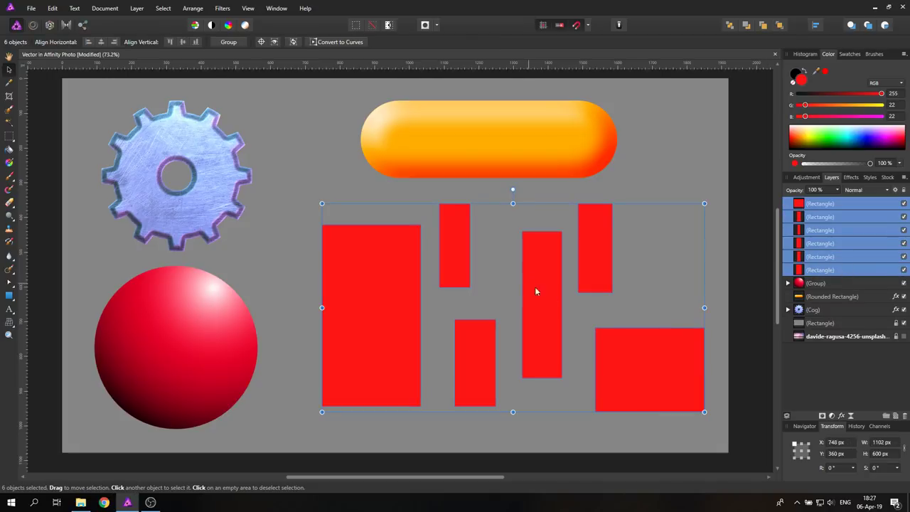
pyautogui.click(10, 163)
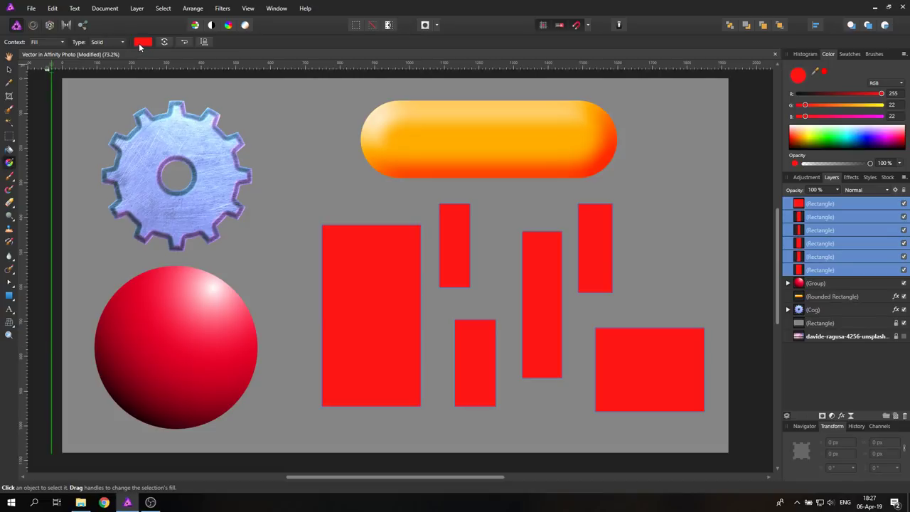
pyautogui.click(142, 42)
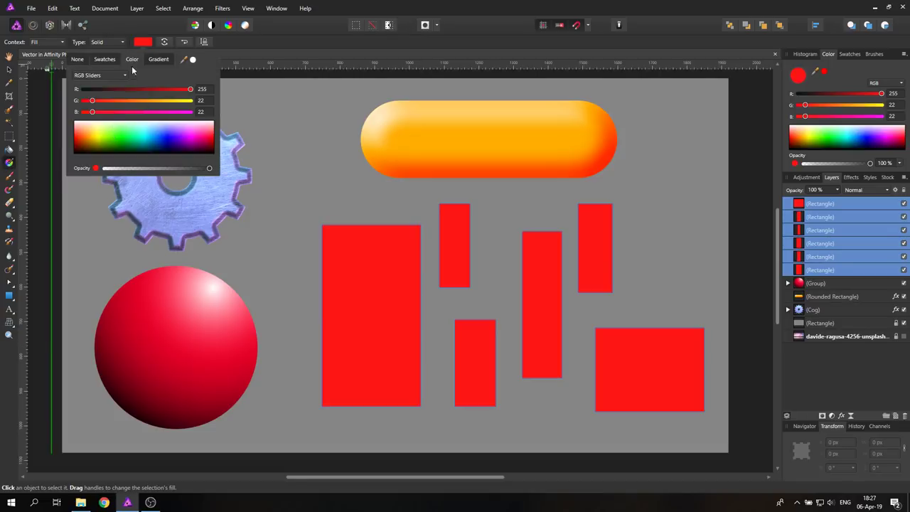
pyautogui.click(155, 60)
pyautogui.click(140, 44)
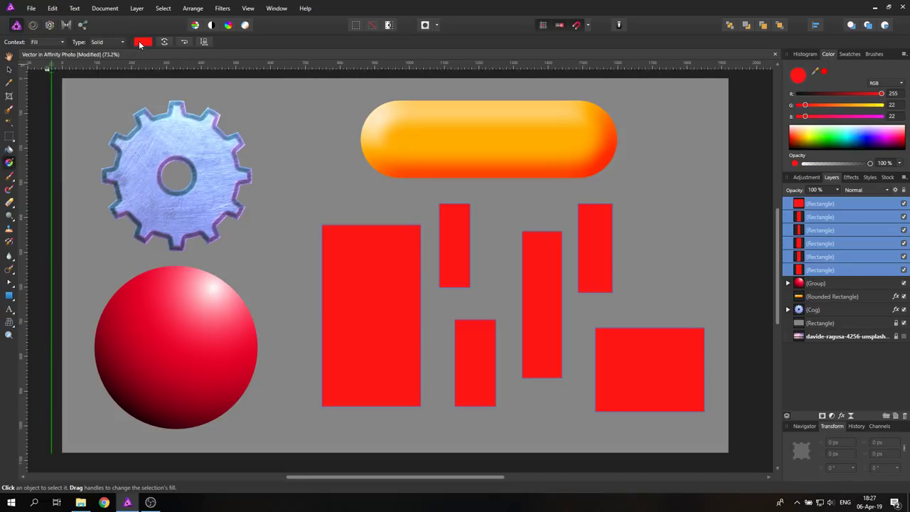
pyautogui.click(143, 44)
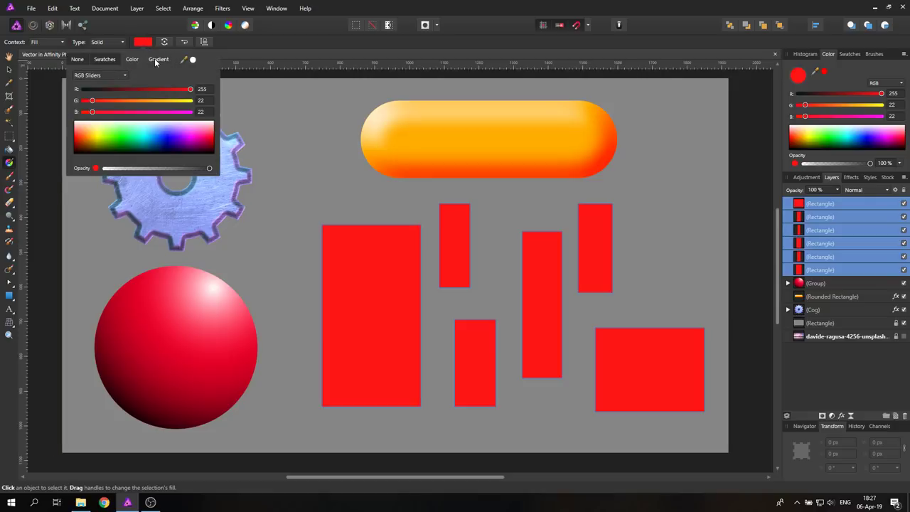
pyautogui.click(156, 59)
pyautogui.click(146, 85)
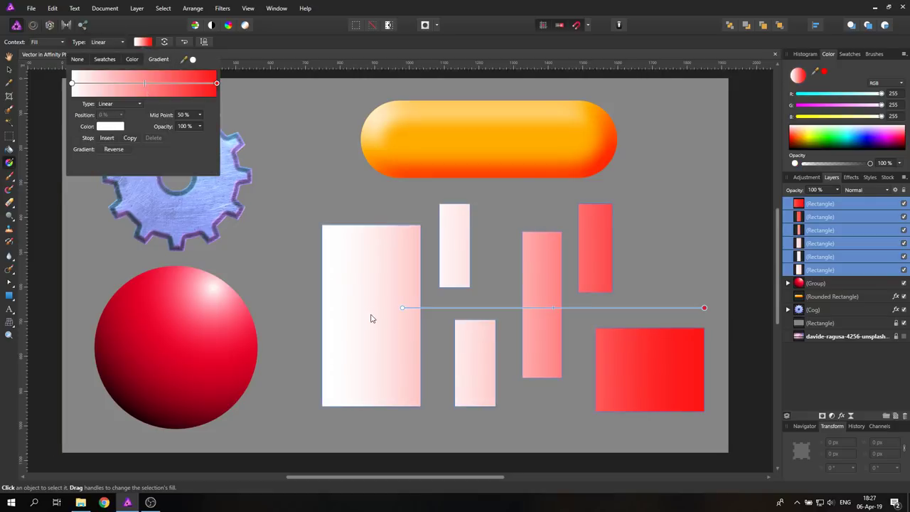
# - Stretch the shared gradient diagonally, from the sphere's lower right side up to the area above the wide lower-right rectangle
pyautogui.moveTo(403, 307); pyautogui.dragTo(234, 304)
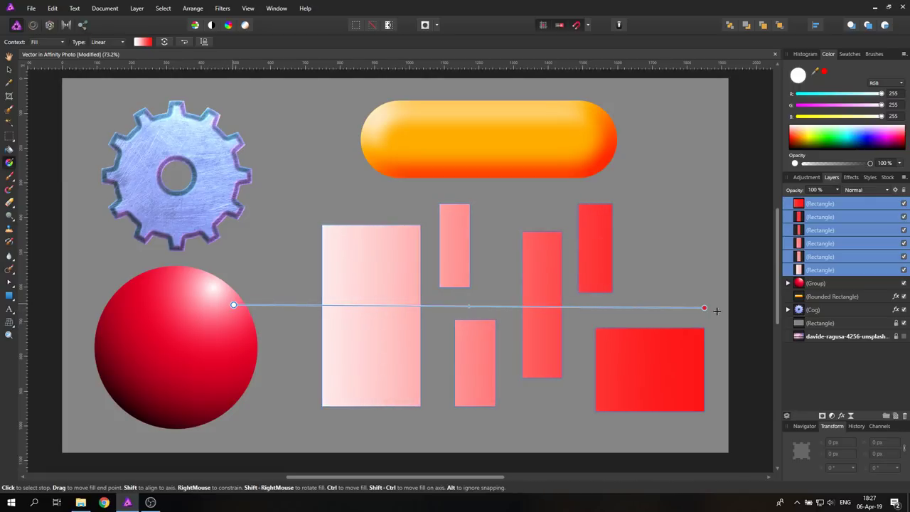
pyautogui.moveTo(703, 307); pyautogui.dragTo(689, 209)
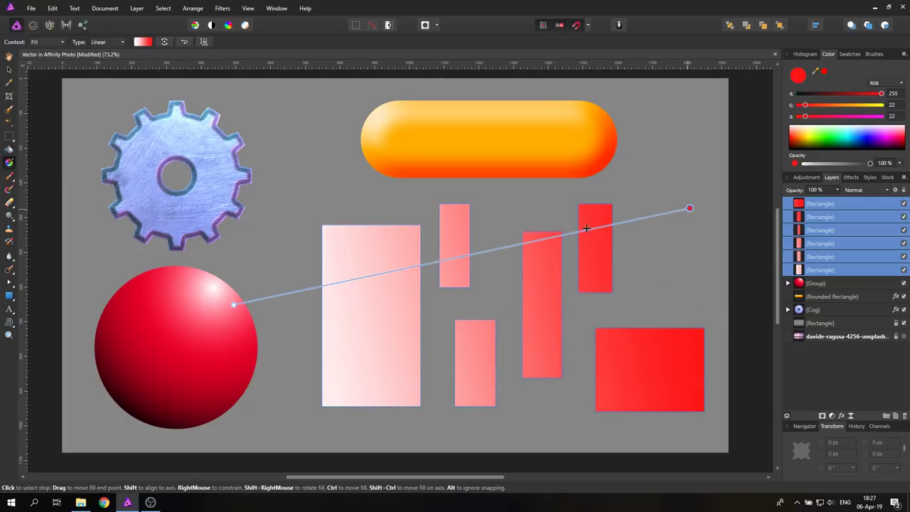
pyautogui.moveTo(234, 305); pyautogui.dragTo(267, 400)
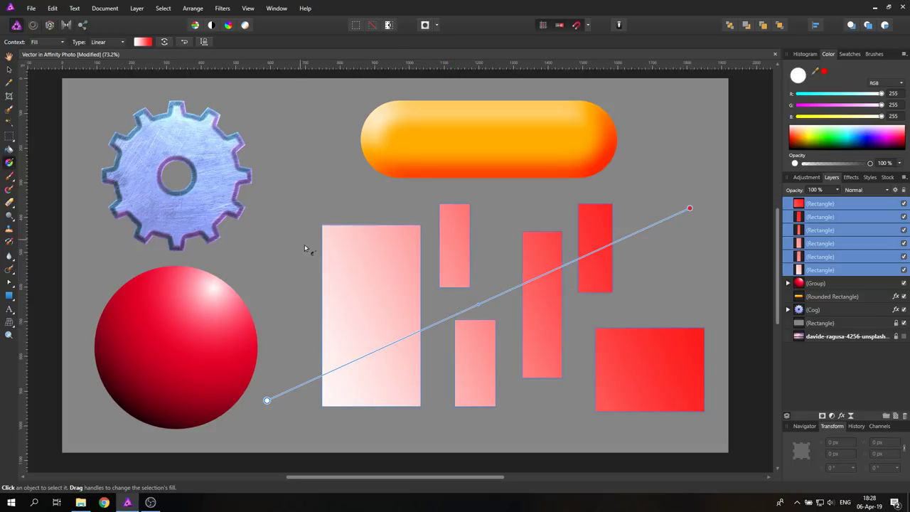
# - Delete the six gradient rectangles and draw a single rectangle about 548 × 564 px below the orange button
pyautogui.click(10, 70)
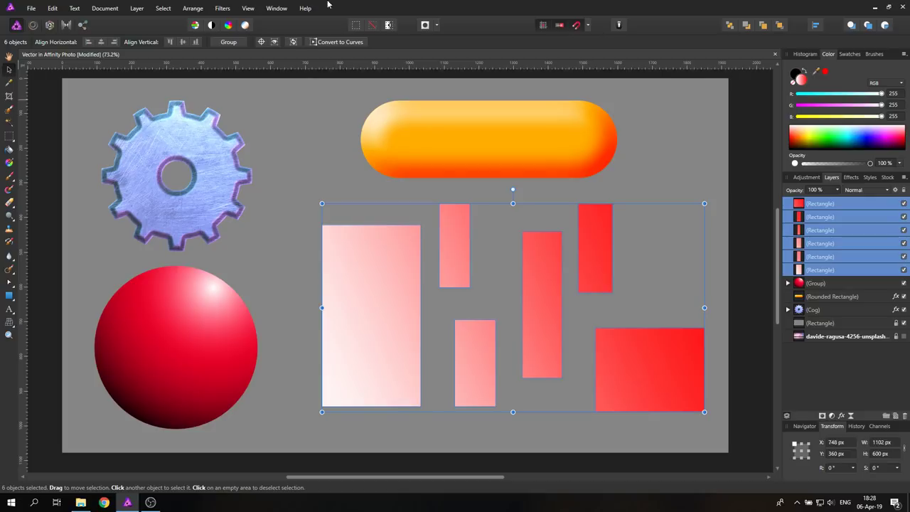
pyautogui.click(905, 418)
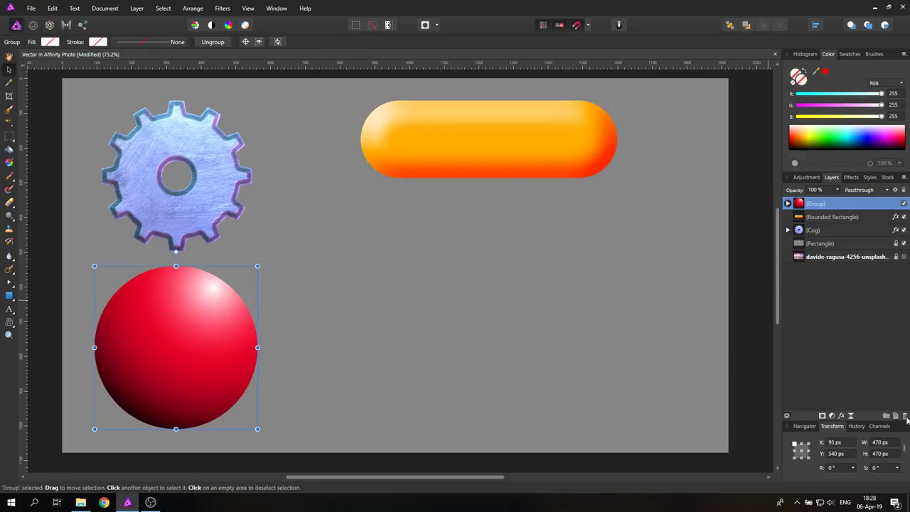
pyautogui.click(9, 296)
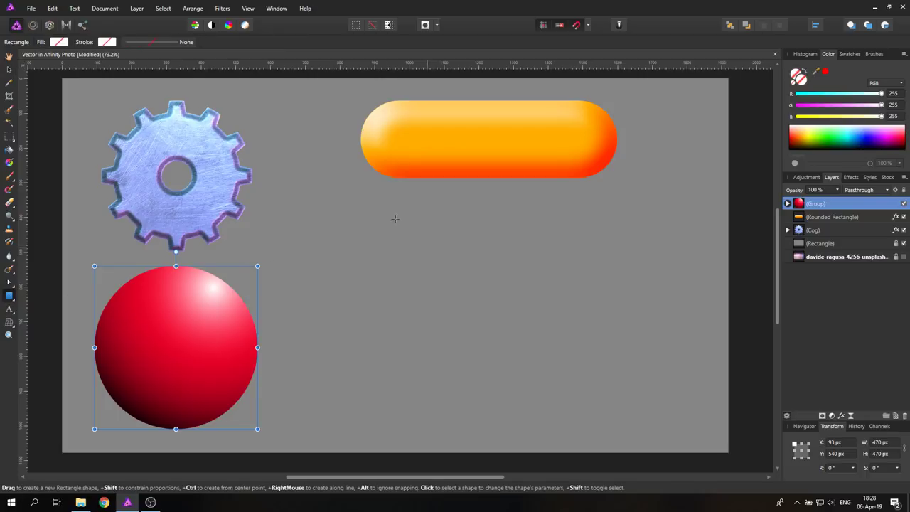
pyautogui.moveTo(350, 229); pyautogui.dragTo(539, 424)
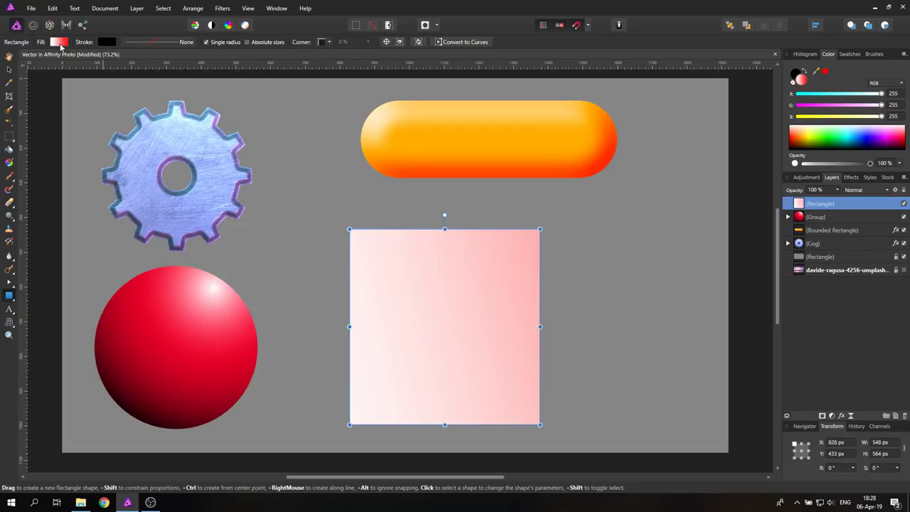
# - Replace the new rectangle's gradient fill with solid blue (44, 75, 255)
pyautogui.click(59, 42)
pyautogui.click(74, 61)
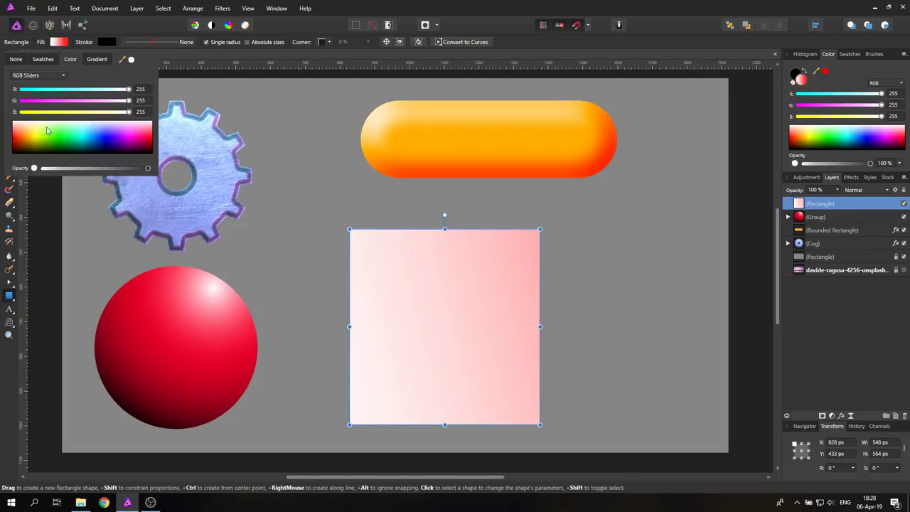
pyautogui.click(103, 138)
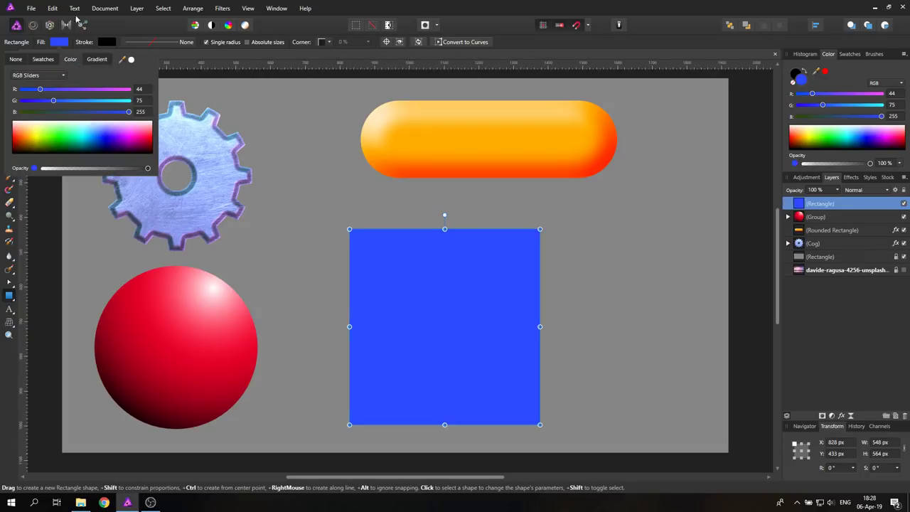
# - Draw a heart about 325 × 342 px with the Heart tool and centre it on the blue rectangle
pyautogui.click(9, 297)
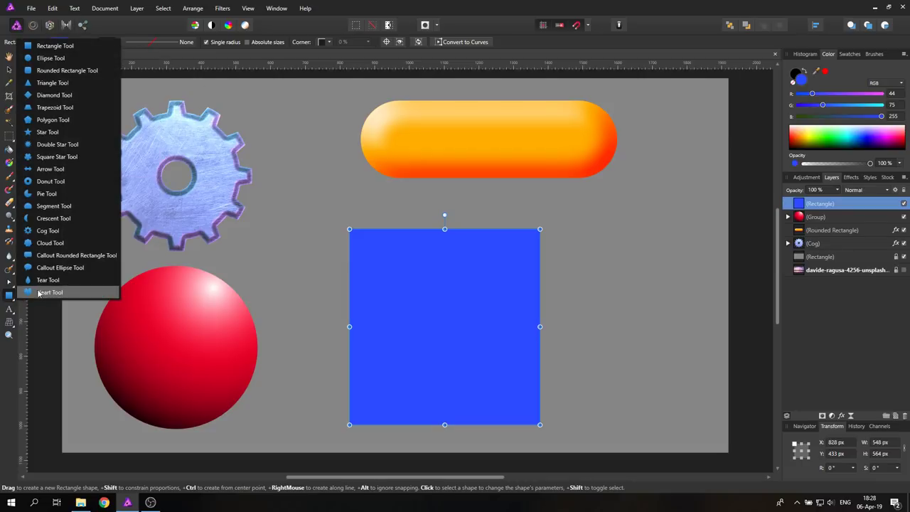
pyautogui.click(39, 292)
pyautogui.moveTo(664, 214); pyautogui.dragTo(553, 330)
pyautogui.press('v')
pyautogui.moveTo(591, 285); pyautogui.dragTo(440, 326)
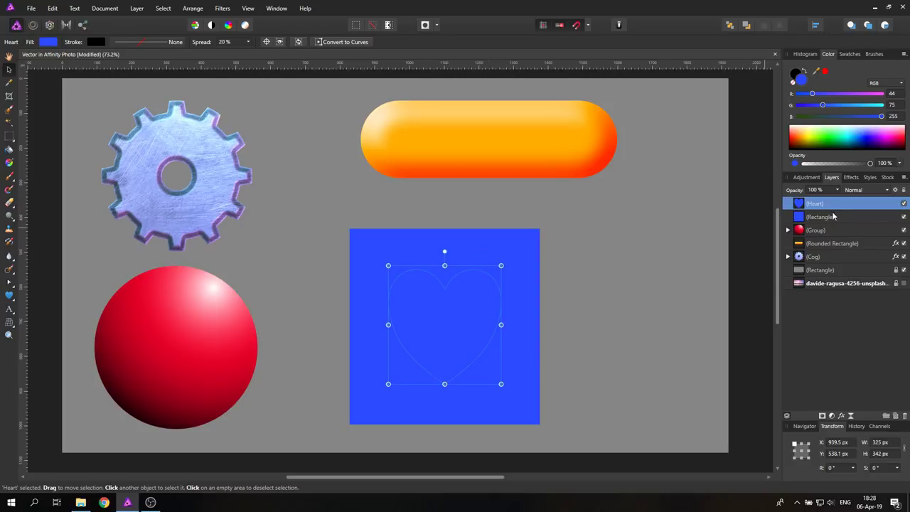
# - Fill the heart with yellow (255, 245, 36) and nest its layer inside the blue rectangle's layer
pyautogui.click(48, 43)
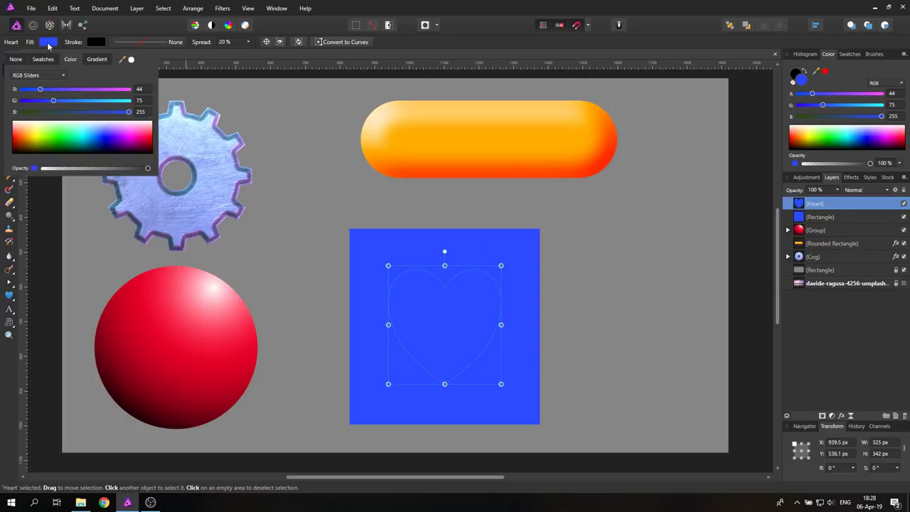
pyautogui.click(39, 139)
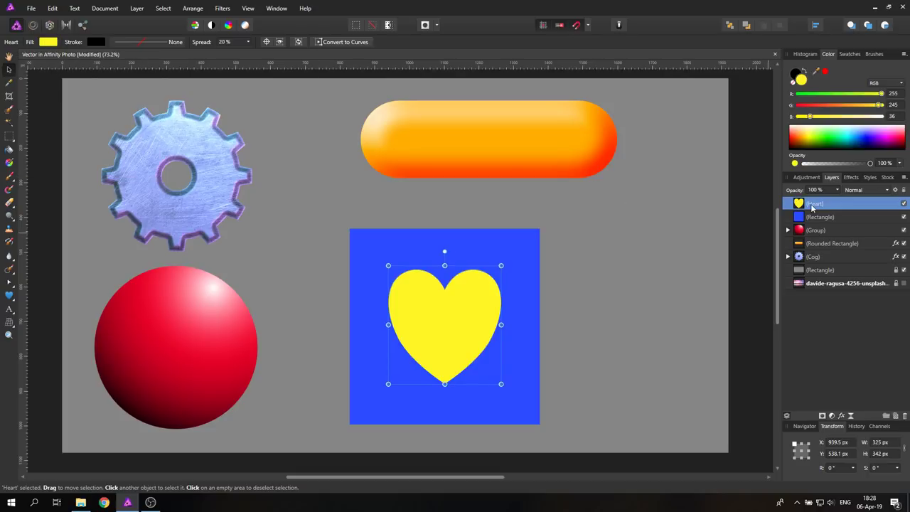
pyautogui.moveTo(795, 202); pyautogui.dragTo(821, 224)
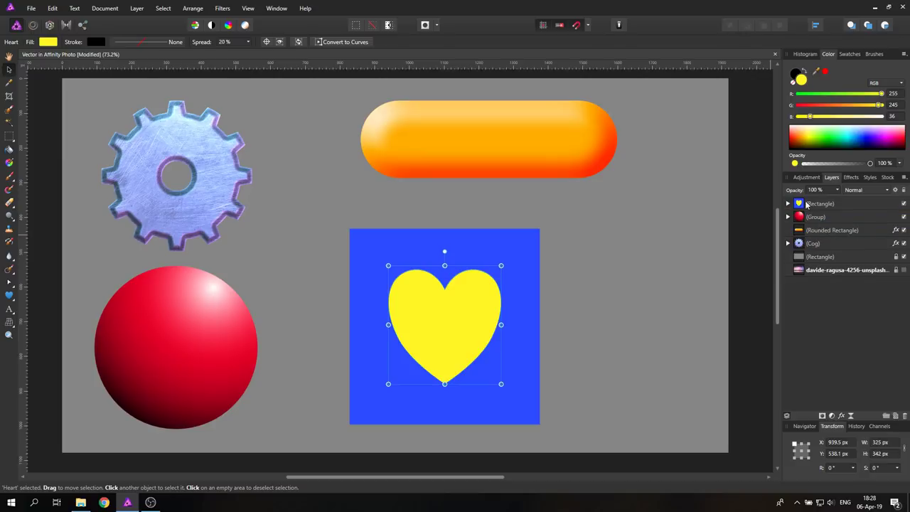
# - Set the blend mode of the nested heart layer to Erase so it cuts through the blue rectangle
pyautogui.click(788, 204)
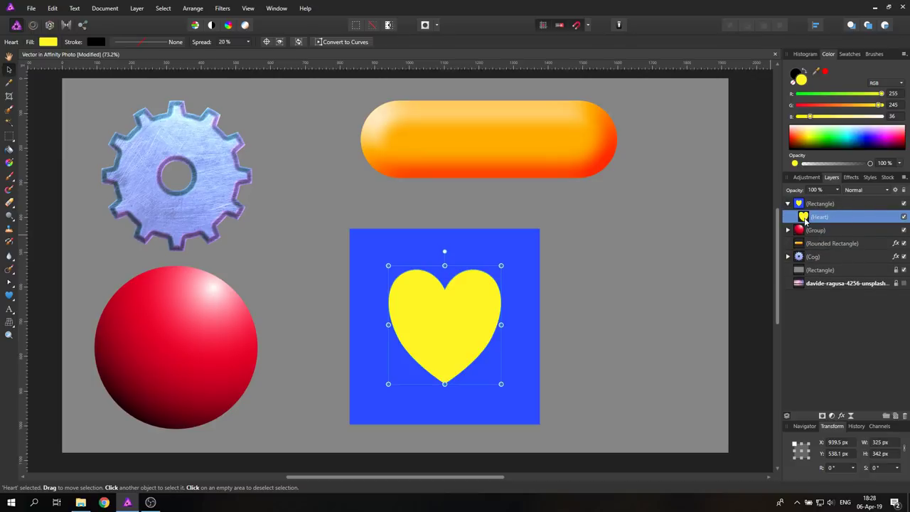
pyautogui.click(859, 190)
pyautogui.moveTo(890, 225); pyautogui.dragTo(886, 324)
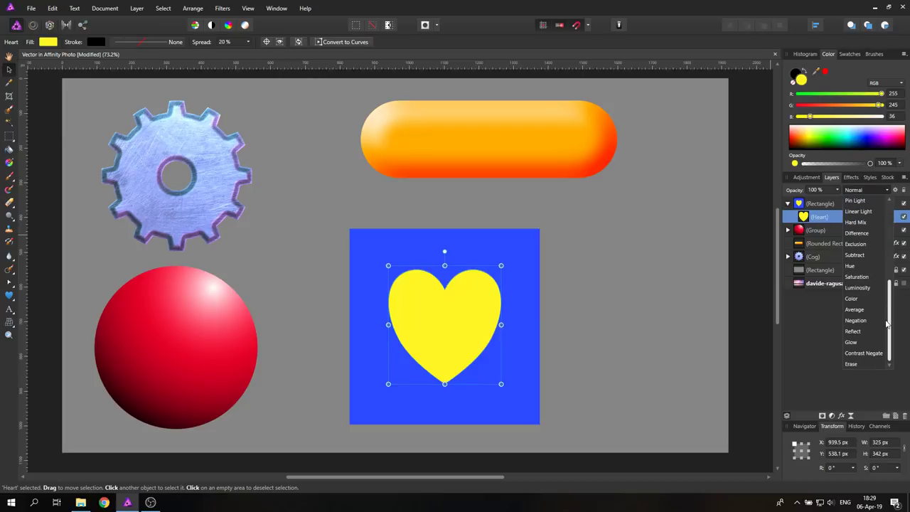
pyautogui.click(852, 364)
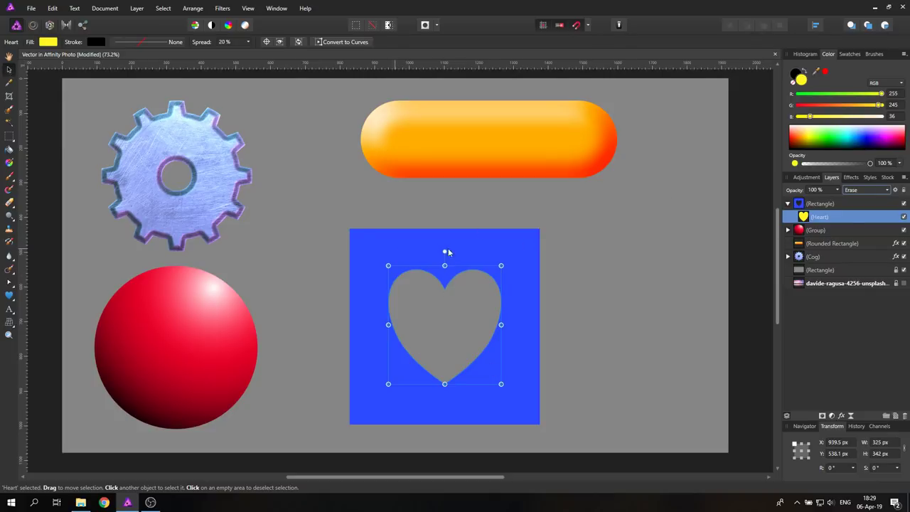
# - Move the blue rectangle with its nested heart up beside the red sphere, to about X 600.5 px, Y 354 px
pyautogui.click(799, 206)
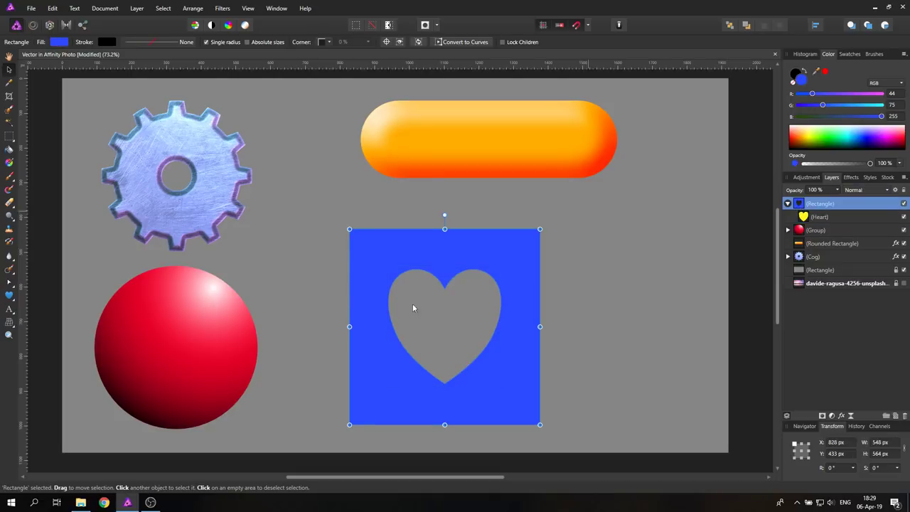
pyautogui.moveTo(499, 380); pyautogui.dragTo(306, 327)
pyautogui.moveTo(466, 356); pyautogui.dragTo(447, 361)
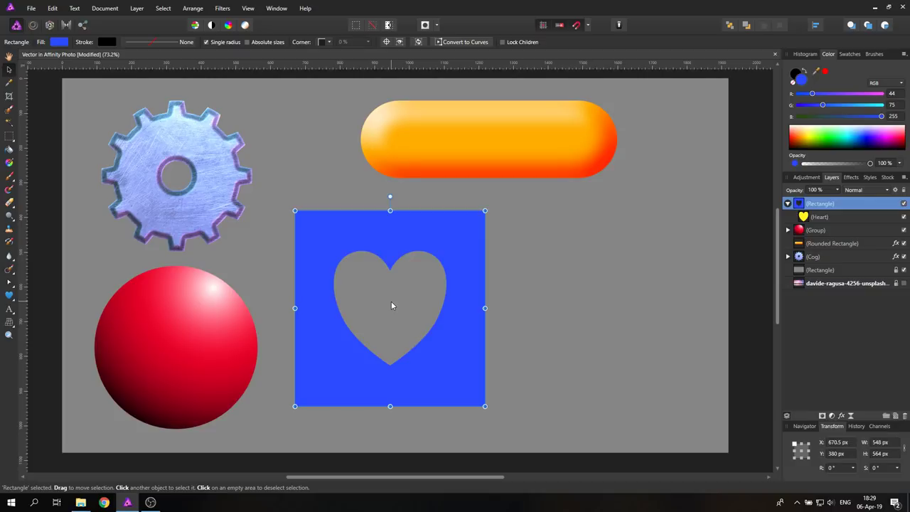
pyautogui.moveTo(455, 351); pyautogui.dragTo(431, 347)
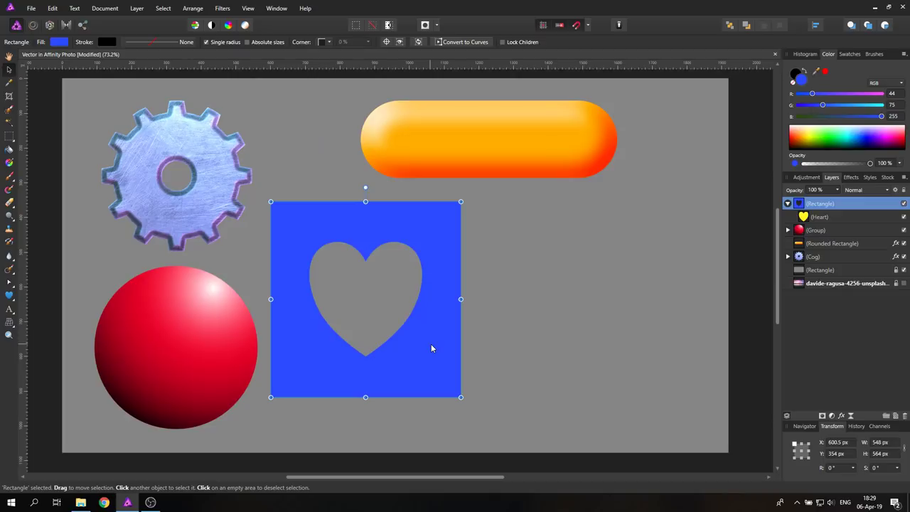
# - Draw a yellow pie shape beside the blue rectangle and enlarge it to about 595 × 599 px
pyautogui.click(12, 299)
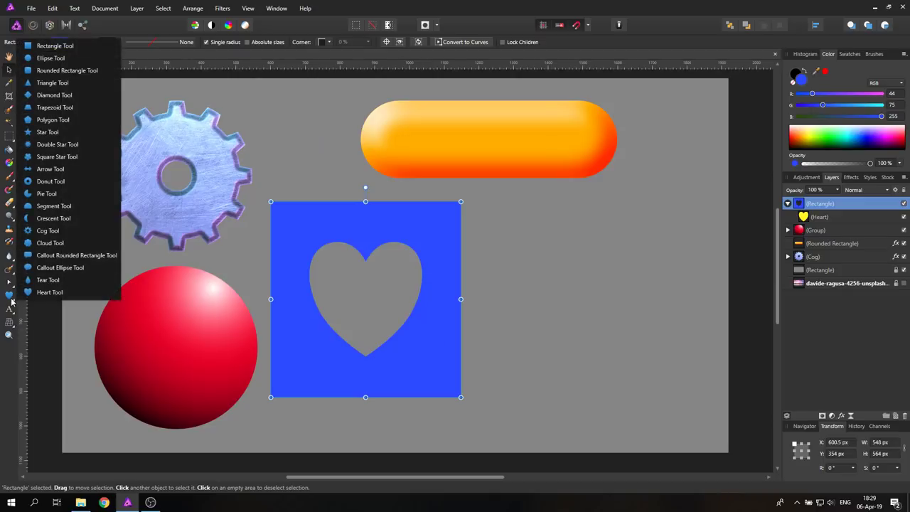
pyautogui.click(47, 193)
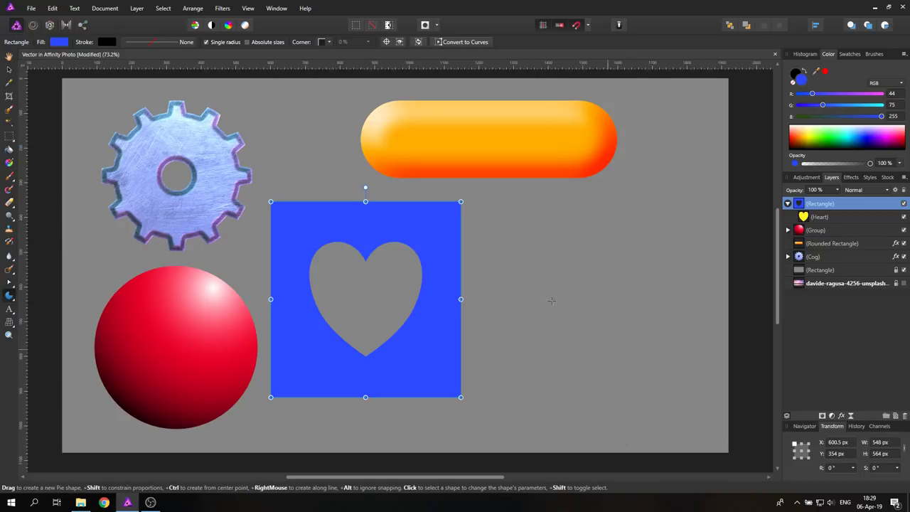
pyautogui.moveTo(518, 228); pyautogui.dragTo(683, 409)
pyautogui.press('v')
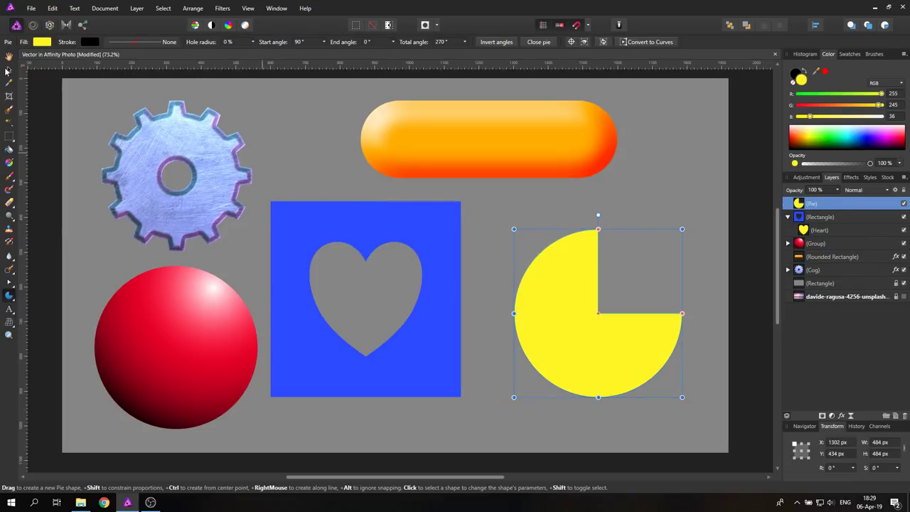
pyautogui.moveTo(681, 229); pyautogui.dragTo(720, 189)
pyautogui.moveTo(623, 314); pyautogui.dragTo(597, 342)
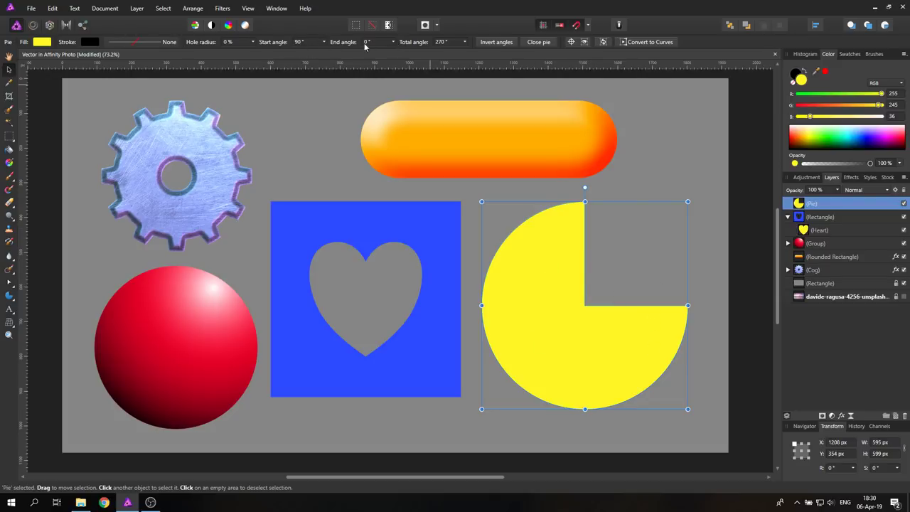
# - Set the pie's start angle to 67 percent of a full circle by entering 67*3.6
pyautogui.click(323, 42)
pyautogui.moveTo(326, 53)
pyautogui.mouseDown()
pyautogui.moveTo(338, 54)
pyautogui.moveTo(314, 54)
pyautogui.moveTo(355, 55)
pyautogui.moveTo(306, 55)
pyautogui.moveTo(361, 60)
pyautogui.moveTo(327, 60)
pyautogui.mouseUp()
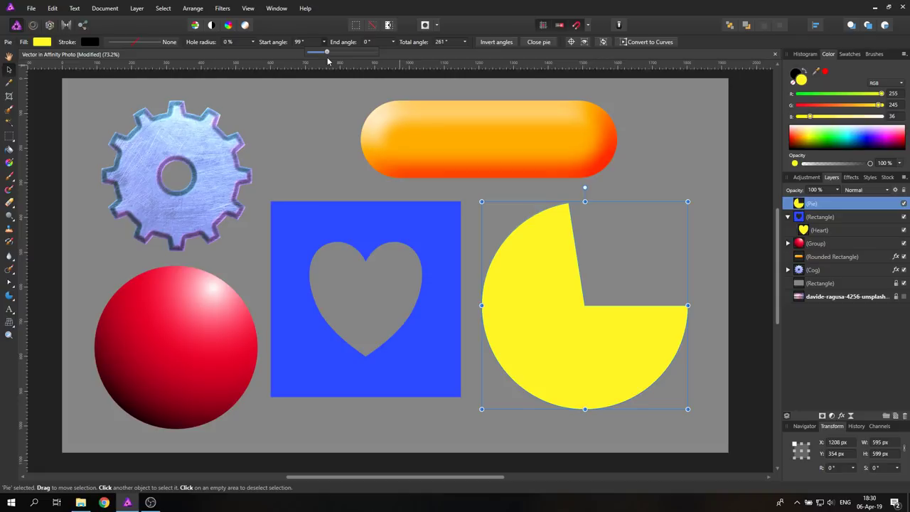
pyautogui.click(313, 42)
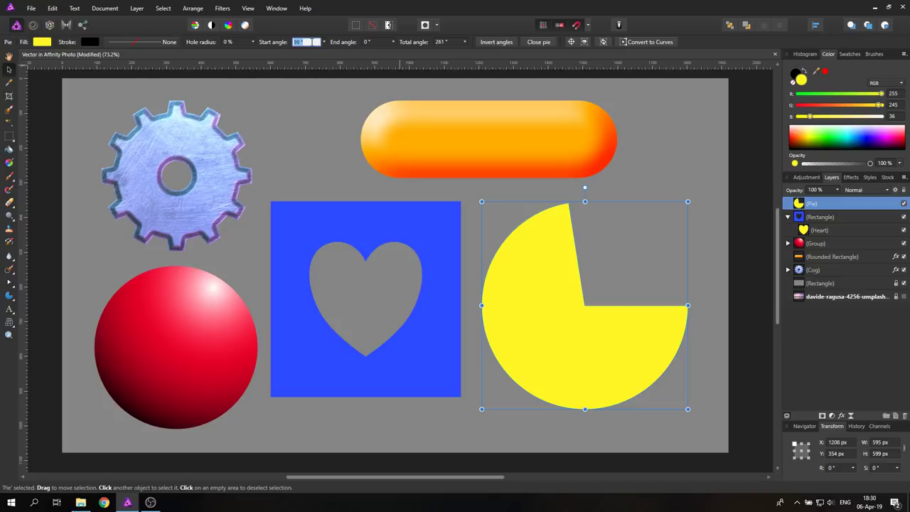
pyautogui.write('67*3.6')
pyautogui.press('Return')
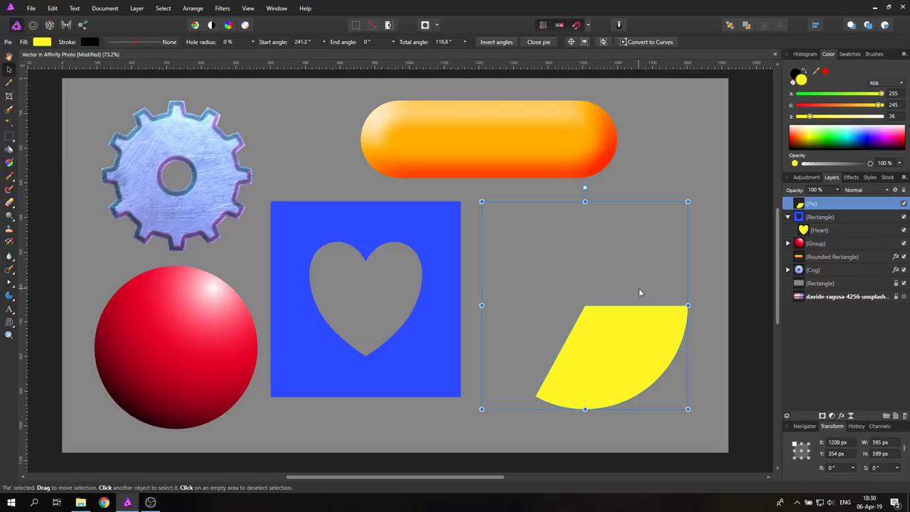
# - Invert the pie's angles, rotate it to 90° and deselect it
pyautogui.click(496, 43)
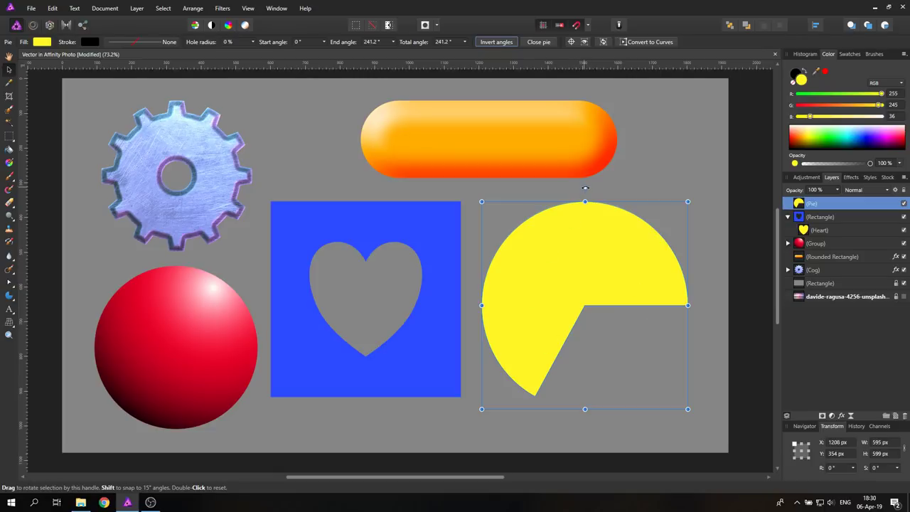
pyautogui.moveTo(583, 187); pyautogui.dragTo(491, 311)
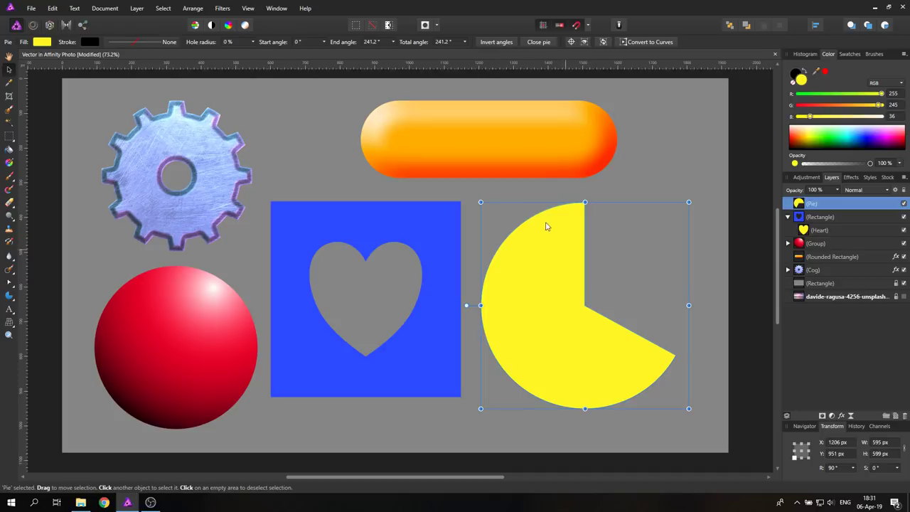
pyautogui.click(749, 261)
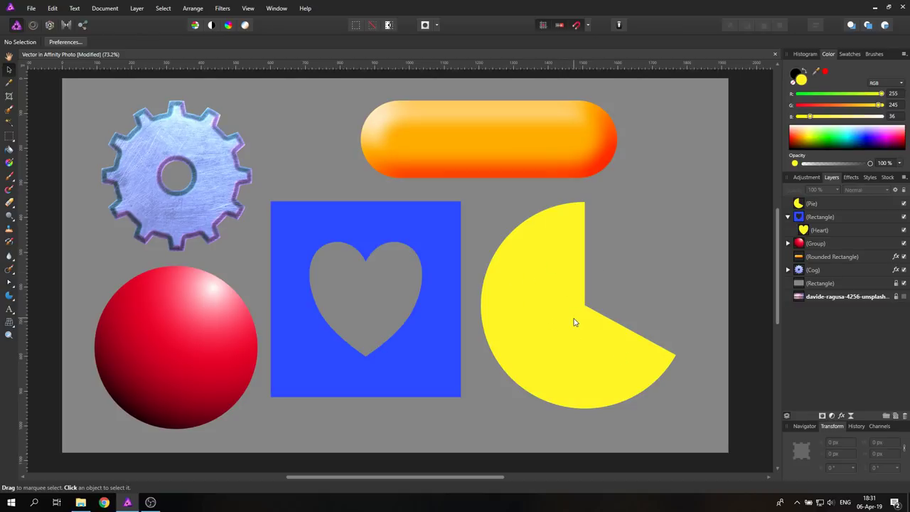
# - Draw a yellow donut shape overlapping the pie and delete the pie
pyautogui.click(8, 298)
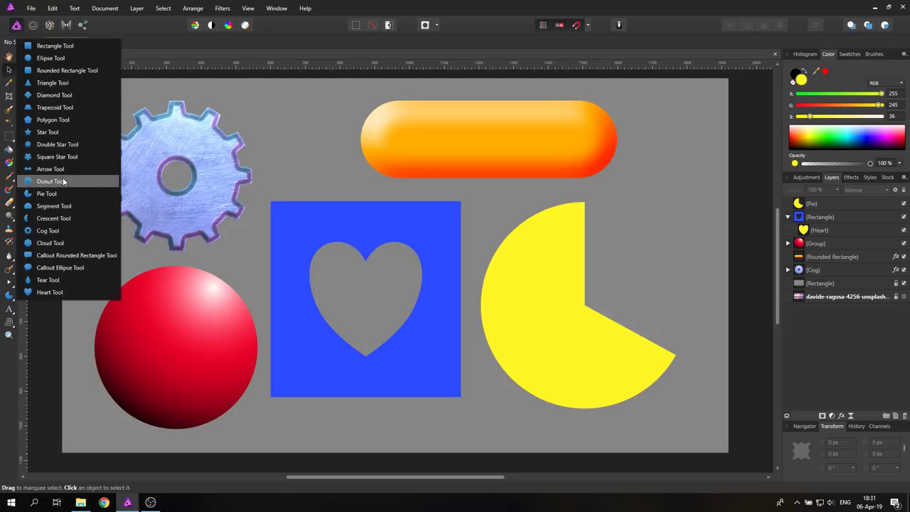
pyautogui.click(46, 194)
pyautogui.moveTo(511, 242); pyautogui.dragTo(697, 427)
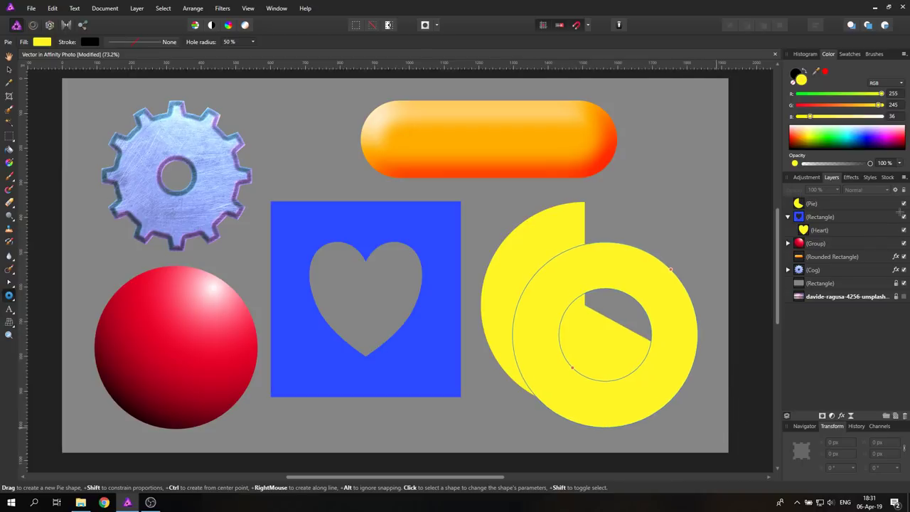
pyautogui.click(849, 215)
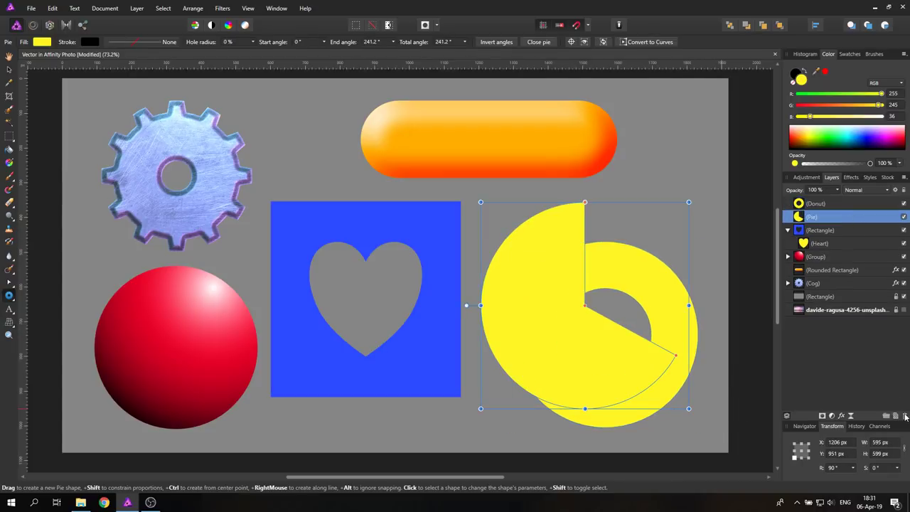
pyautogui.click(904, 418)
# - Reposition and enlarge the donut to about 588 × 588 px and set its hole radius to 83 %
pyautogui.click(8, 69)
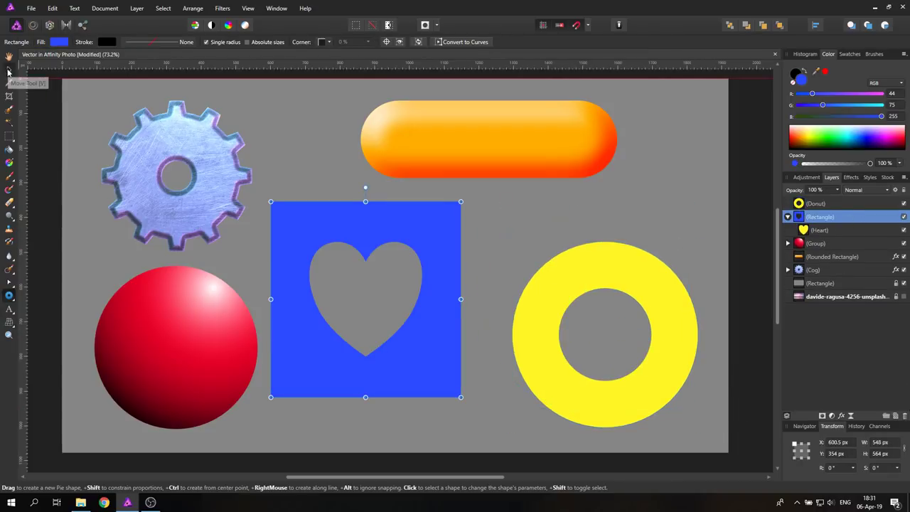
pyautogui.moveTo(562, 291); pyautogui.dragTo(543, 255)
pyautogui.moveTo(492, 392); pyautogui.dragTo(474, 410)
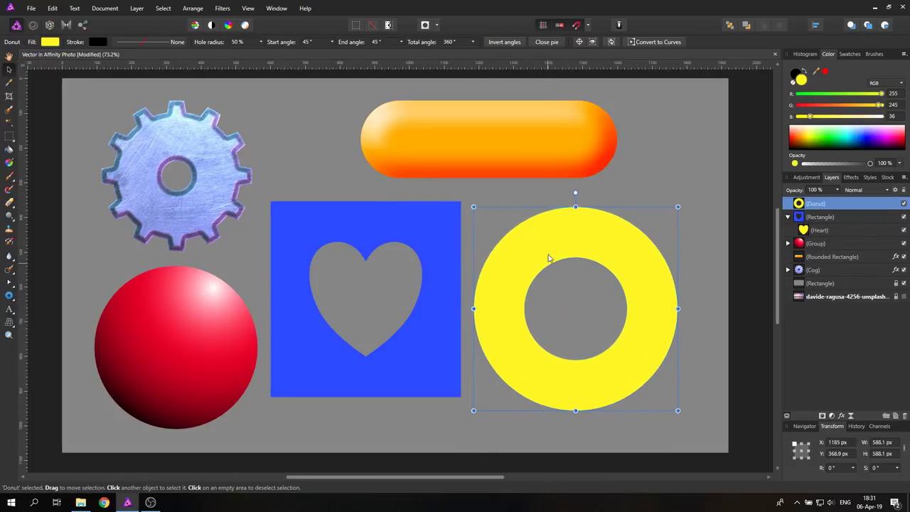
pyautogui.click(260, 42)
pyautogui.moveTo(263, 53); pyautogui.dragTo(290, 54)
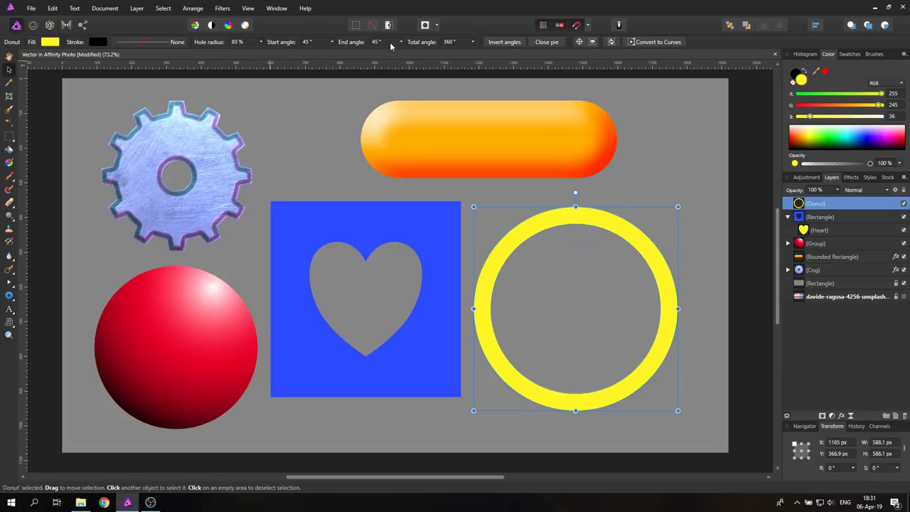
# - Set the donut's end angle to 0° and its start angle to 241.2°
pyautogui.click(331, 41)
pyautogui.moveTo(333, 54)
pyautogui.mouseDown()
pyautogui.moveTo(353, 55)
pyautogui.moveTo(337, 55)
pyautogui.mouseUp()
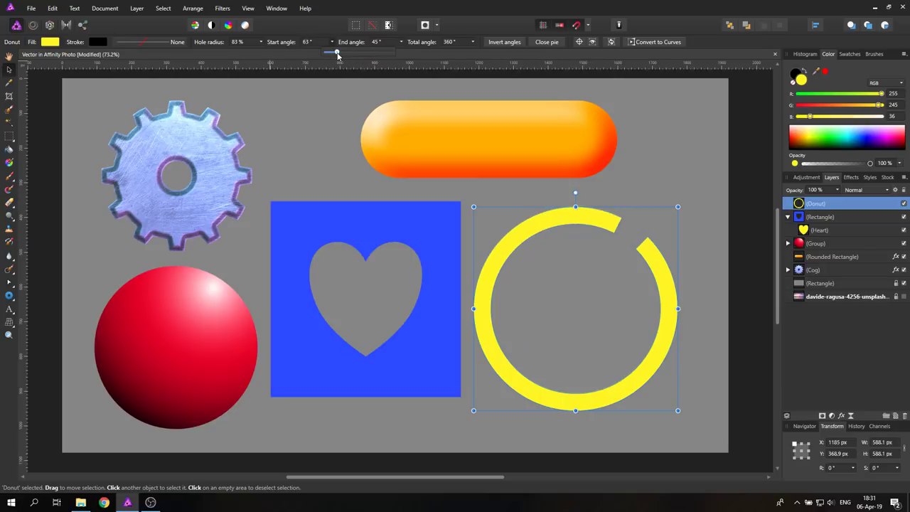
pyautogui.click(400, 41)
pyautogui.moveTo(402, 52)
pyautogui.mouseDown()
pyautogui.moveTo(413, 52)
pyautogui.moveTo(387, 49)
pyautogui.mouseUp()
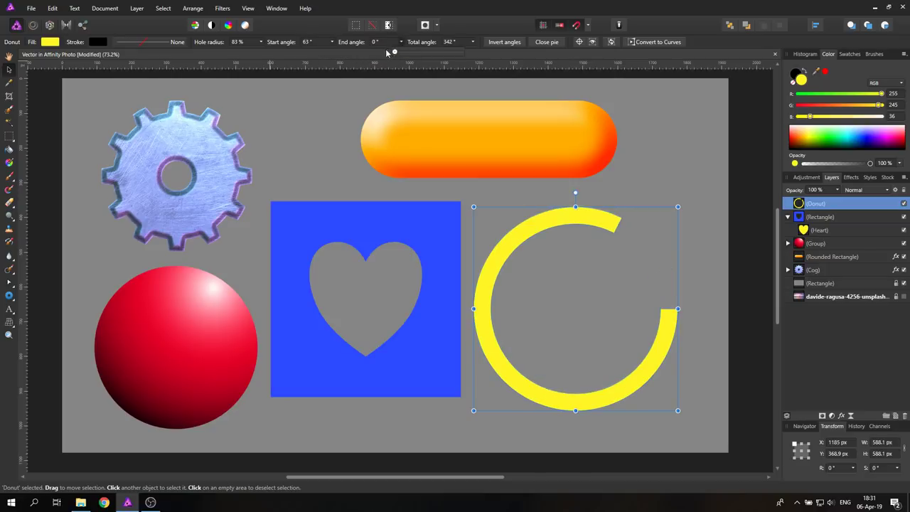
pyautogui.click(315, 42)
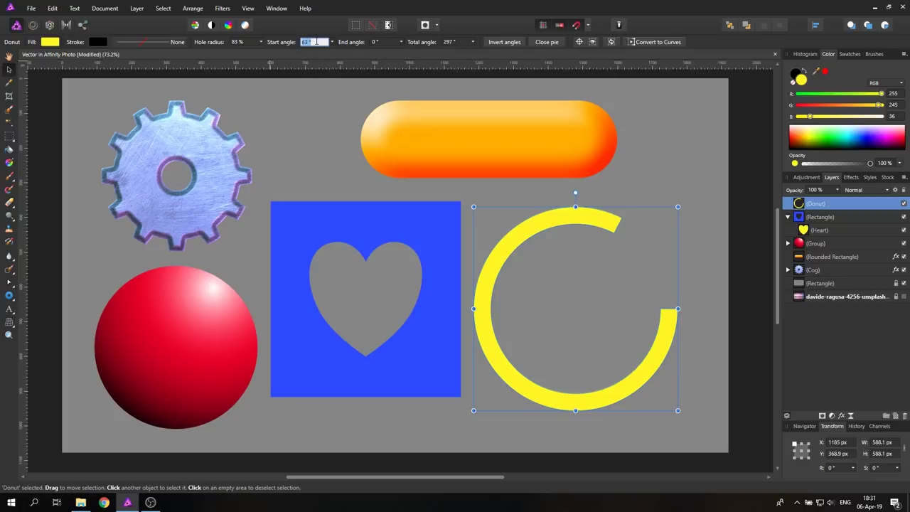
pyautogui.write('6')
pyautogui.press('Return')
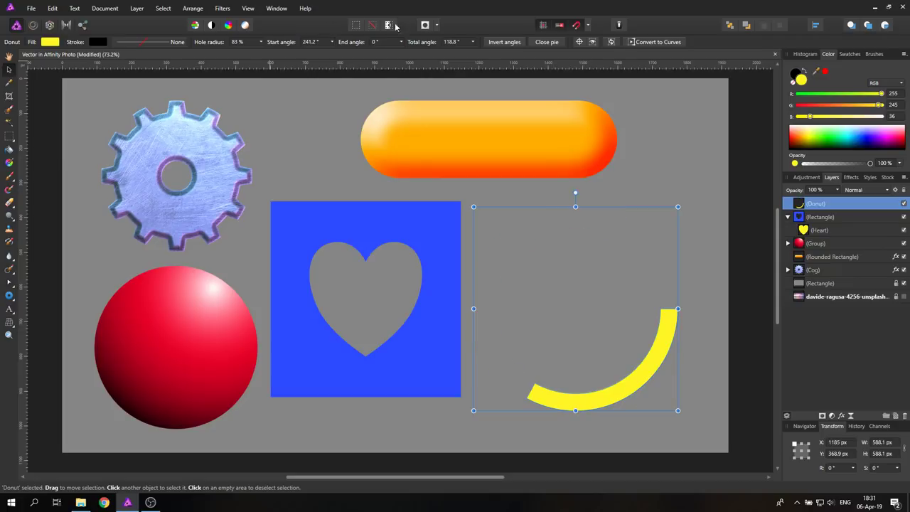
# - Invert the donut's angles and rotate it to 90° so the arc begins at the top
pyautogui.click(497, 42)
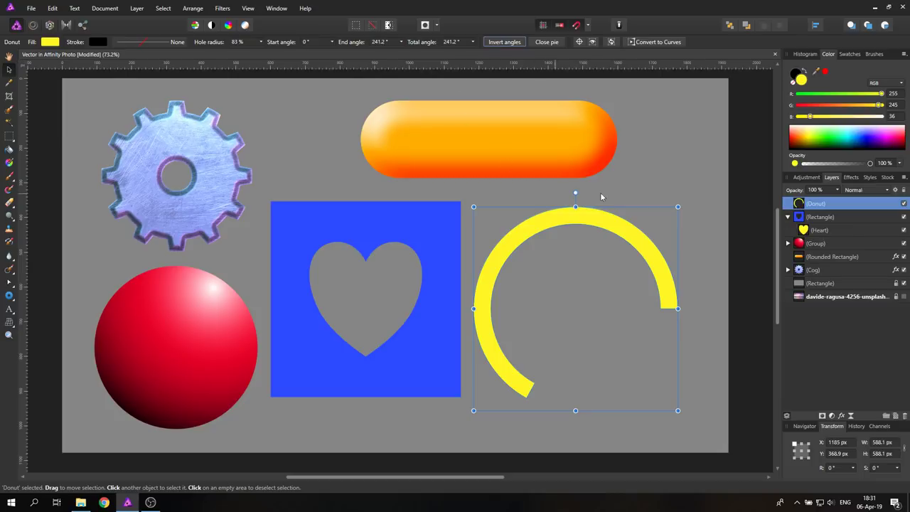
pyautogui.moveTo(577, 192); pyautogui.dragTo(480, 311)
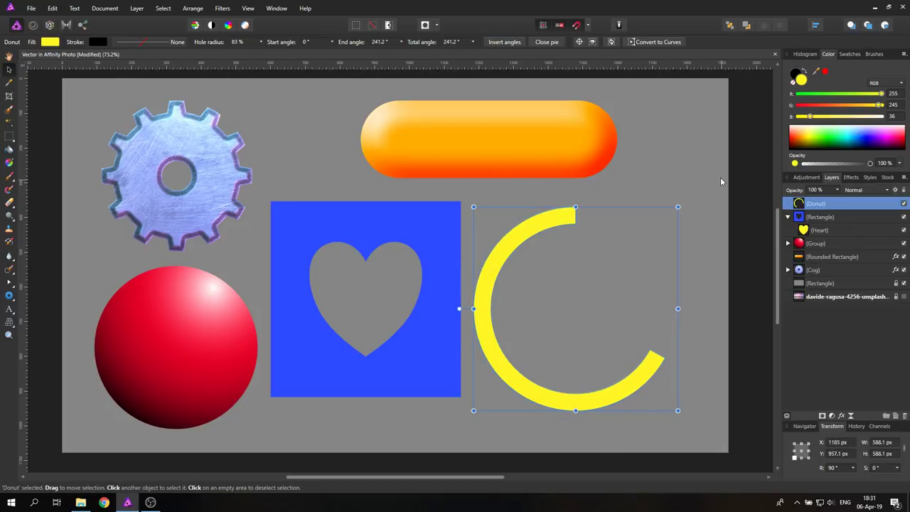
# - Duplicate the donut and shrink the copy around its centre to about 460 × 460 px inside the original ring
pyautogui.rightClick(810, 206)
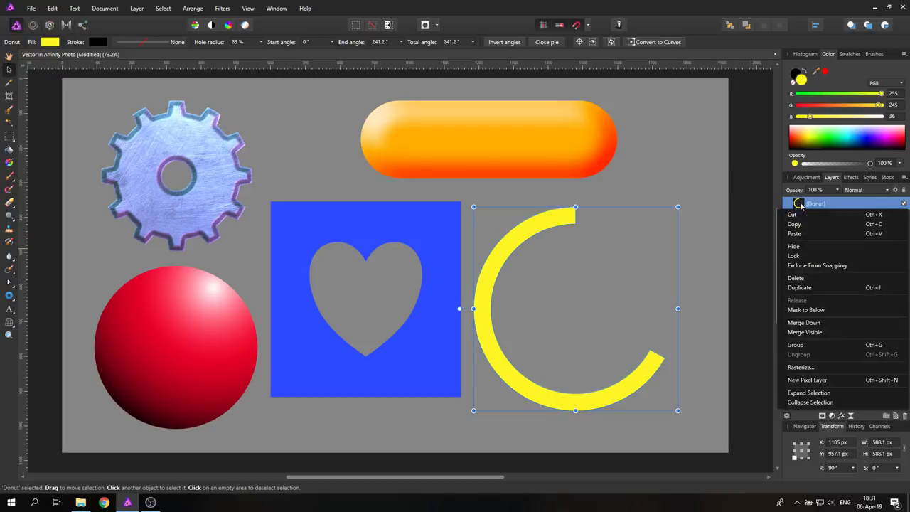
pyautogui.click(811, 287)
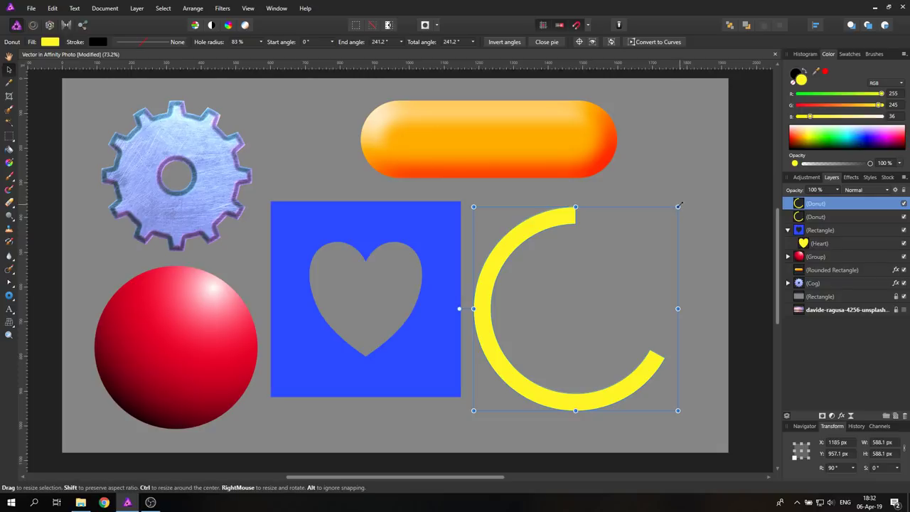
pyautogui.moveTo(678, 207); pyautogui.dragTo(657, 231)
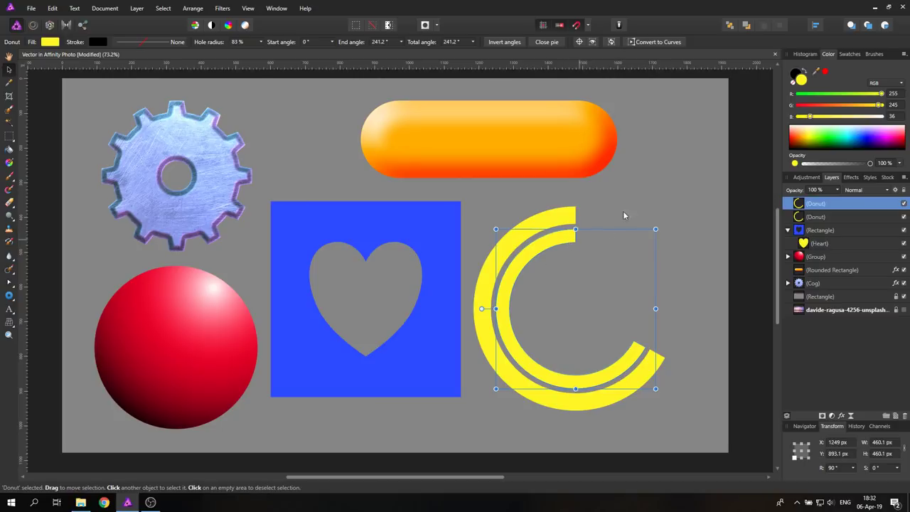
# - Set the inner donut's end angle to about 295° and fill it with light blue (87, 235, 255)
pyautogui.click(401, 42)
pyautogui.moveTo(404, 53)
pyautogui.mouseDown()
pyautogui.moveTo(385, 53)
pyautogui.moveTo(421, 56)
pyautogui.moveTo(413, 63)
pyautogui.mouseUp()
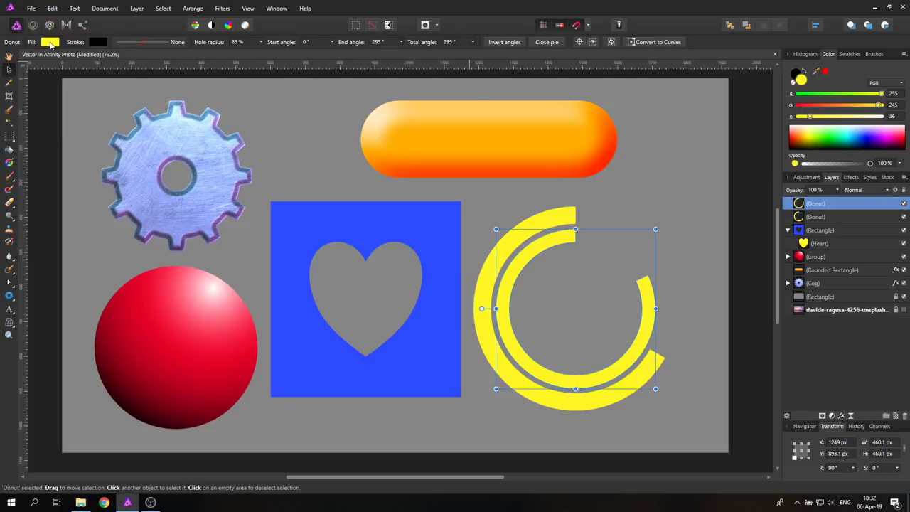
pyautogui.click(54, 44)
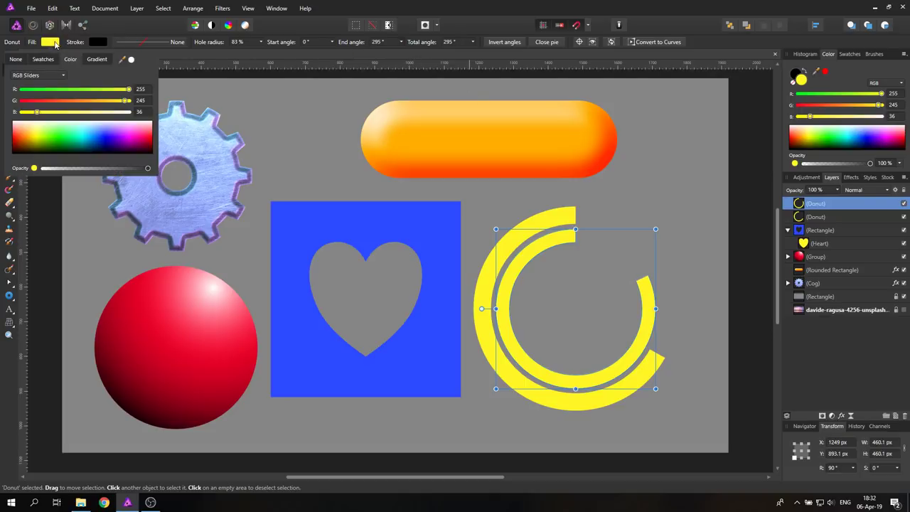
pyautogui.click(86, 135)
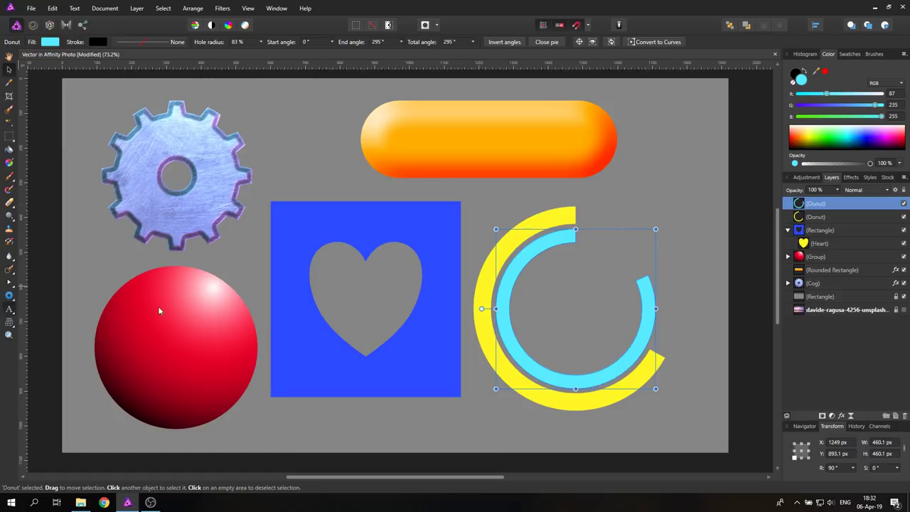
# - Add the art text "Bio Matter" at about 53 pt beside the top end of the yellow ring
pyautogui.press('t')
pyautogui.moveTo(596, 227); pyautogui.dragTo(588, 215)
pyautogui.write('Bio Matter')
pyautogui.press('Escape')
pyautogui.press('v')
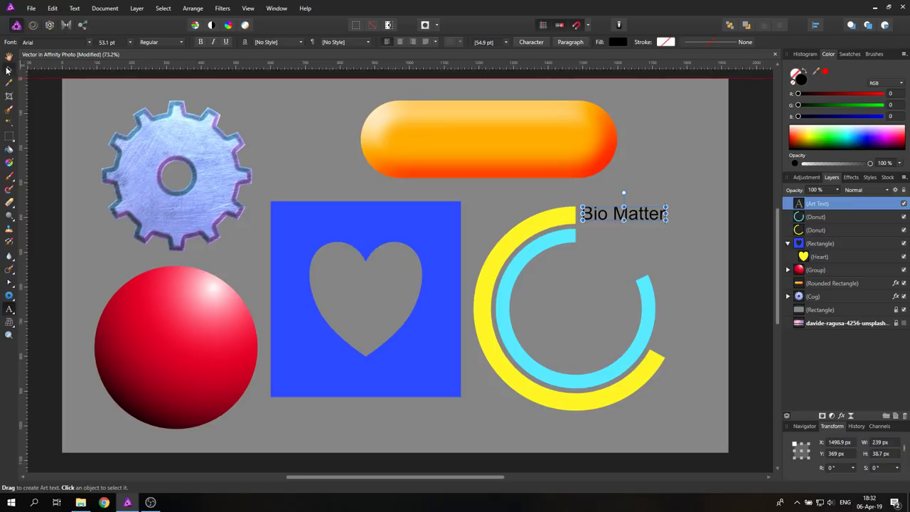
# - Duplicate the "Bio Matter" label down beside the inner ring's top end and change the copy's text to "Cost"
pyautogui.moveTo(613, 213)
pyautogui.mouseDown()
pyautogui.moveTo(604, 216)
pyautogui.moveTo(604, 242)
pyautogui.mouseUp()
pyautogui.press('t')
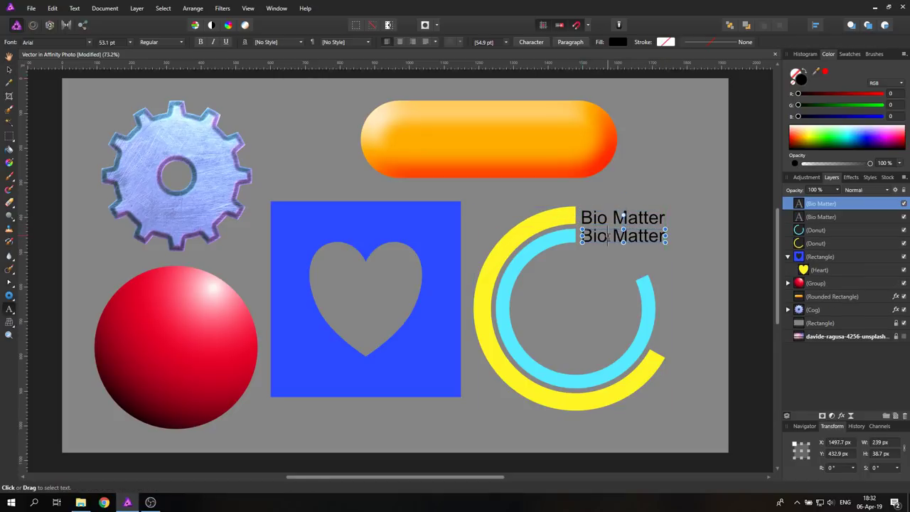
pyautogui.tripleClick(608, 236)
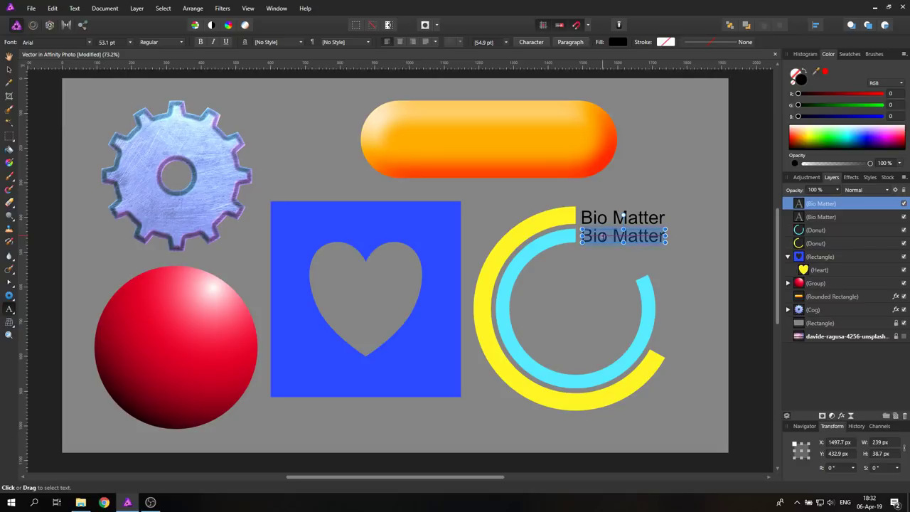
pyautogui.write('Cost')
pyautogui.press('Escape')
pyautogui.click(9, 72)
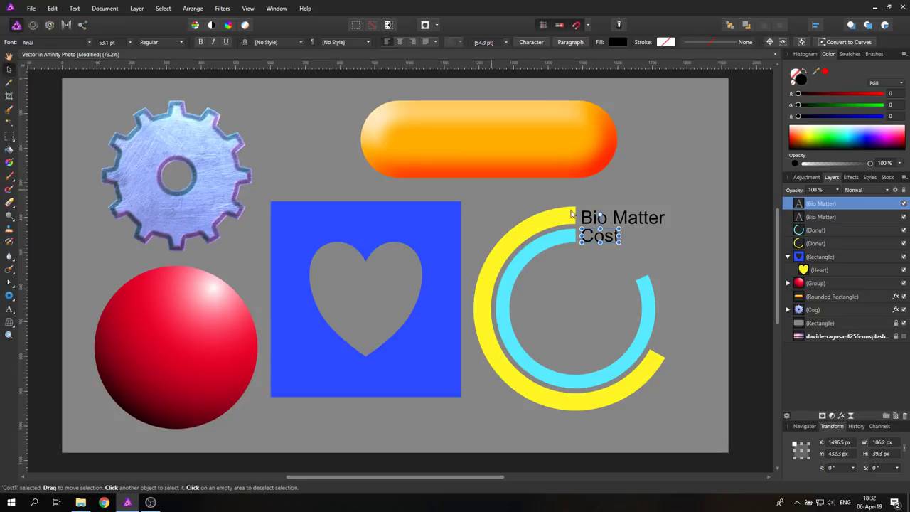
pyautogui.click(620, 193)
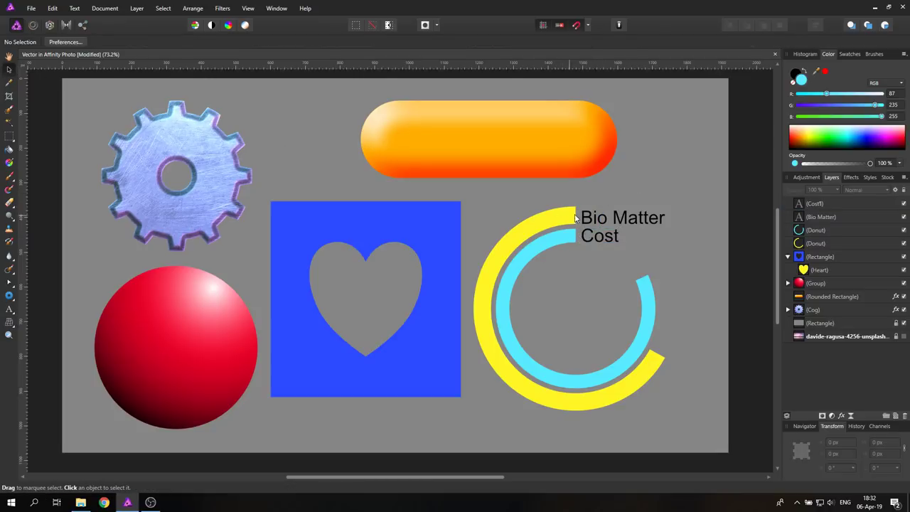